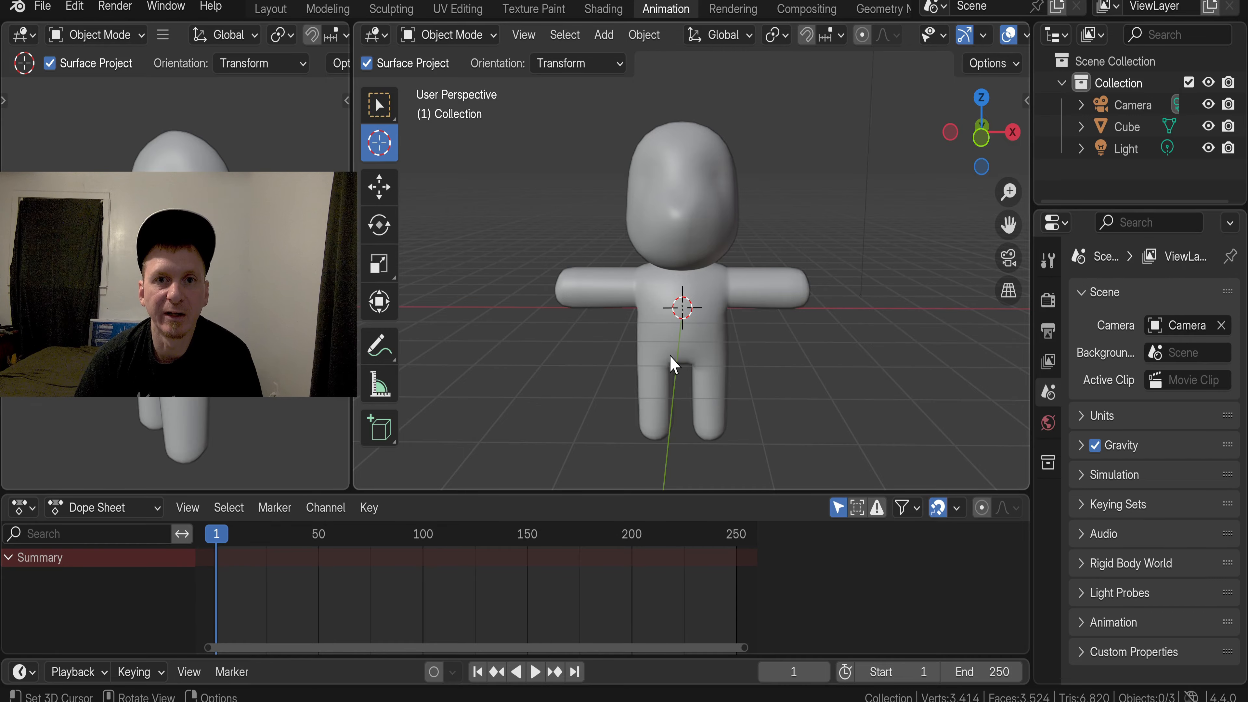
# Add an armature at the character's centre
pyautogui.moveTo(673, 364); pyautogui.dragTo(673, 375, button='middle')
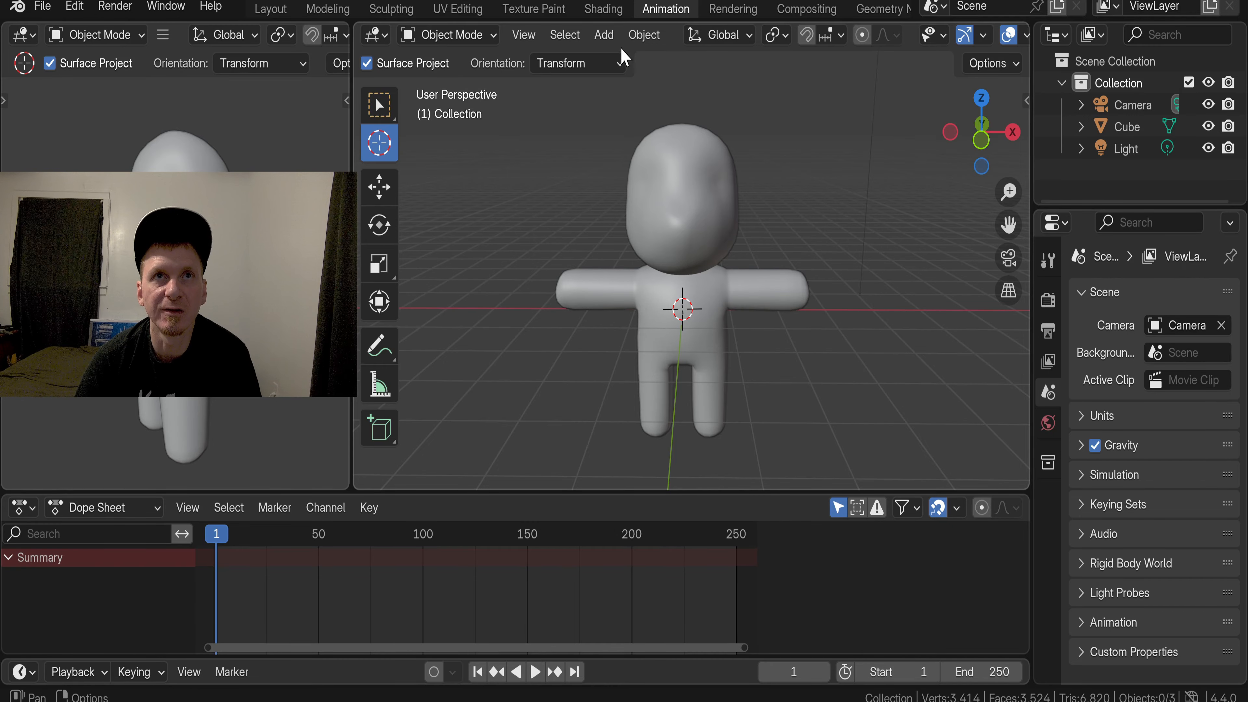
pyautogui.click(604, 35)
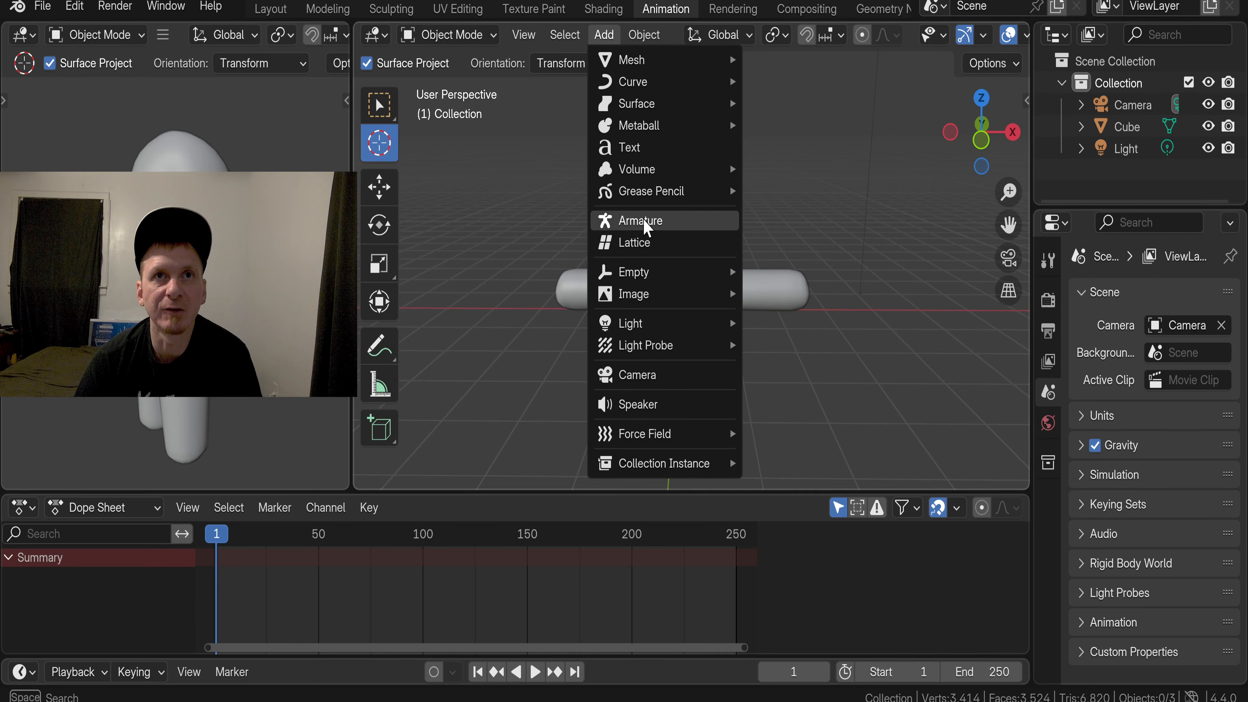
pyautogui.click(649, 229)
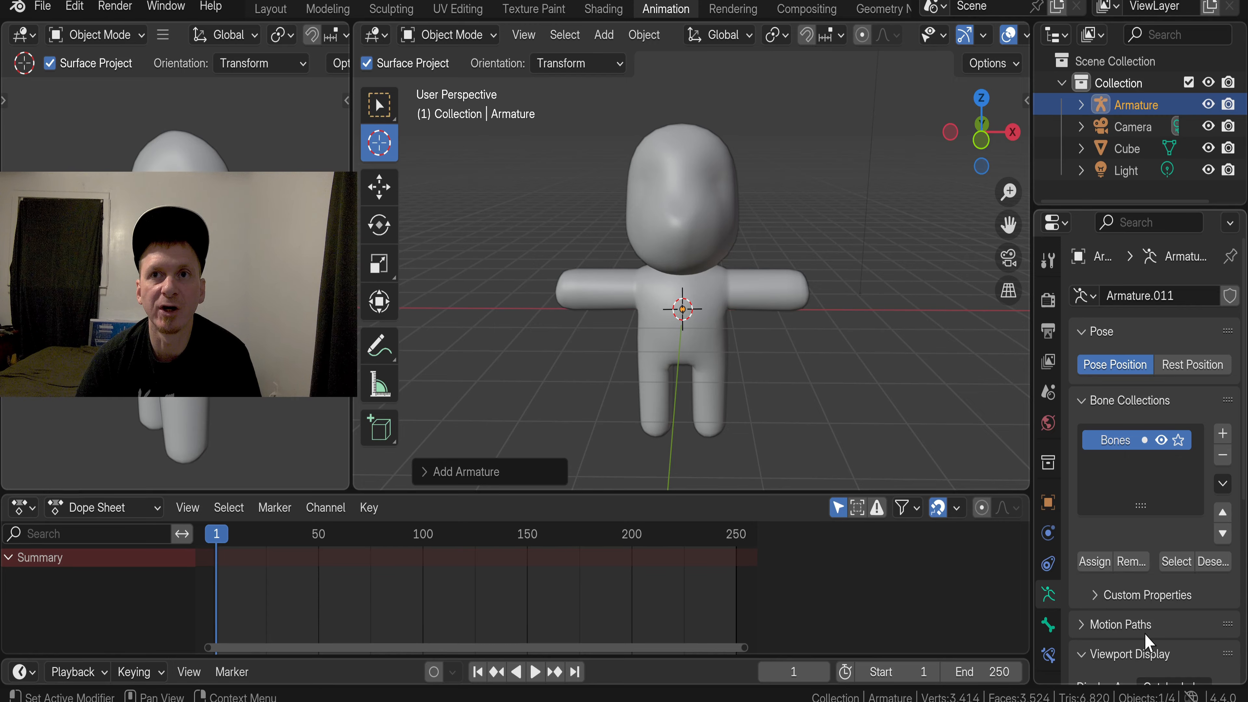
# Set the armature's viewport display to In Front so its bone is drawn over the character mesh
pyautogui.scroll(-5, 1199, 590)
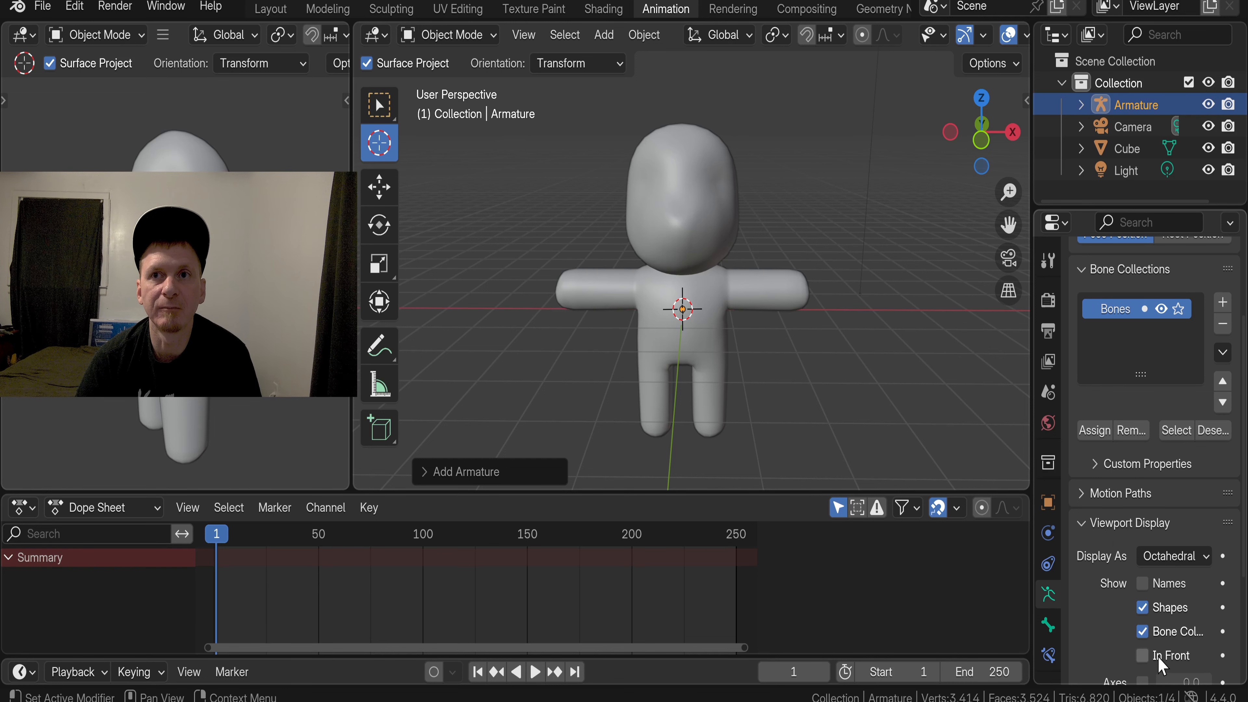
pyautogui.scroll(-2, 1159, 666)
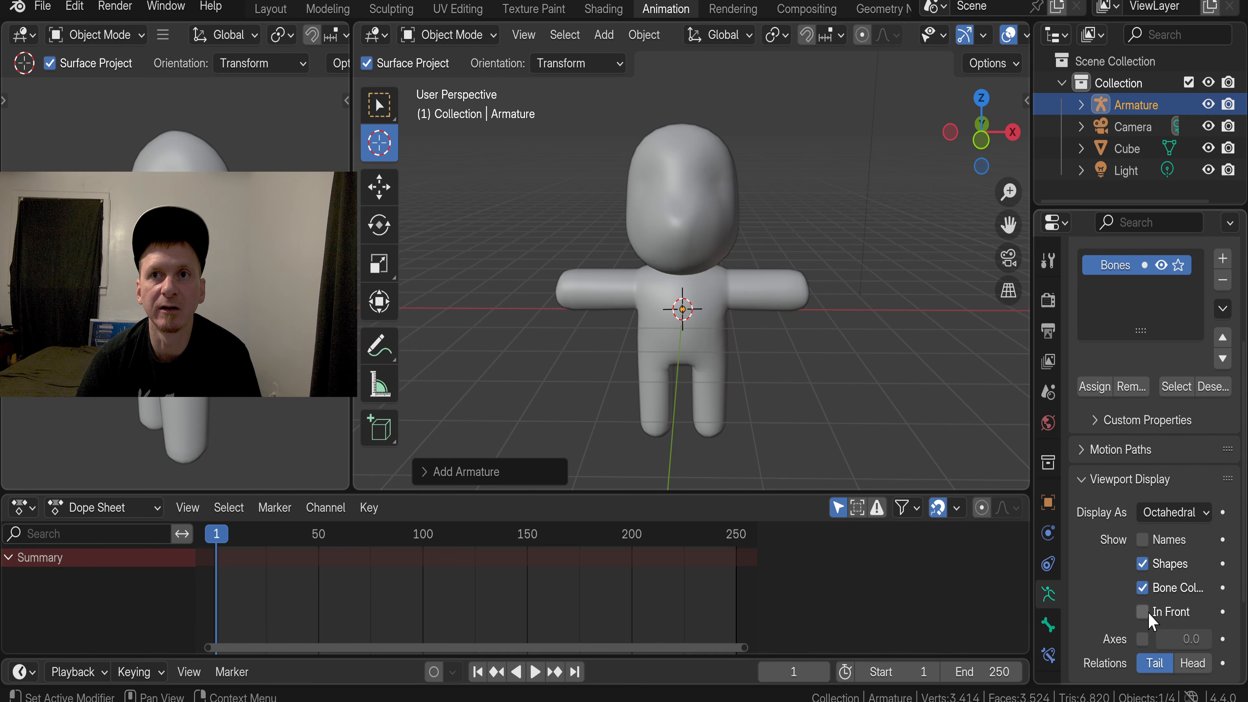
pyautogui.click(1149, 614)
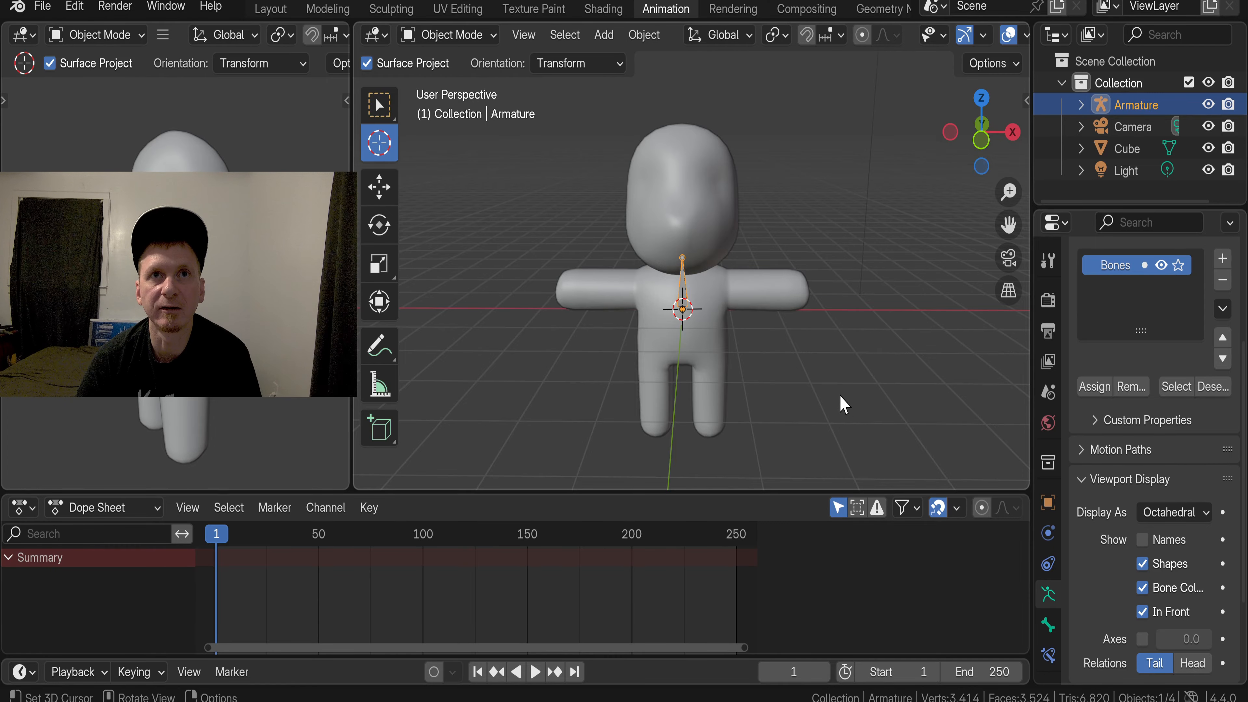
pyautogui.moveTo(843, 404); pyautogui.dragTo(766, 385, button='middle')
pyautogui.click(1143, 612)
pyautogui.click(1142, 613)
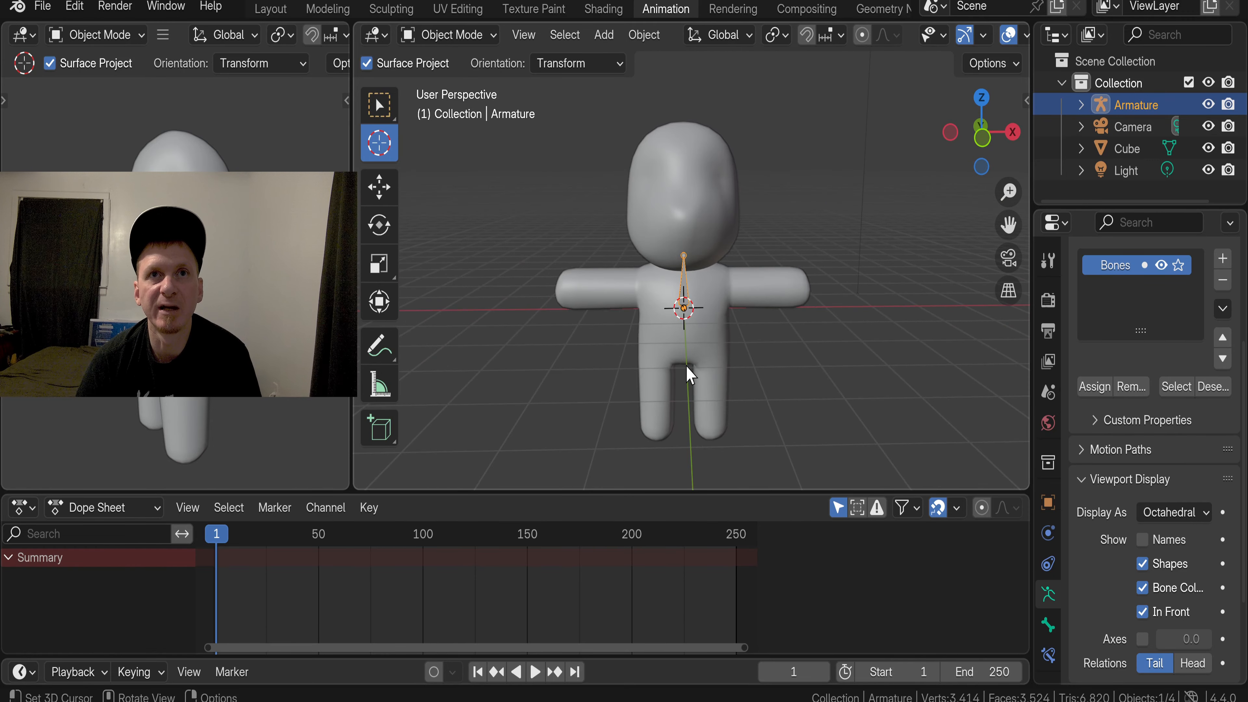
# In front orthographic view, move the armature straight down along Z until its base sits at the character's crotch
pyautogui.scroll(1, 686, 344)
pyautogui.scroll(1, 687, 339)
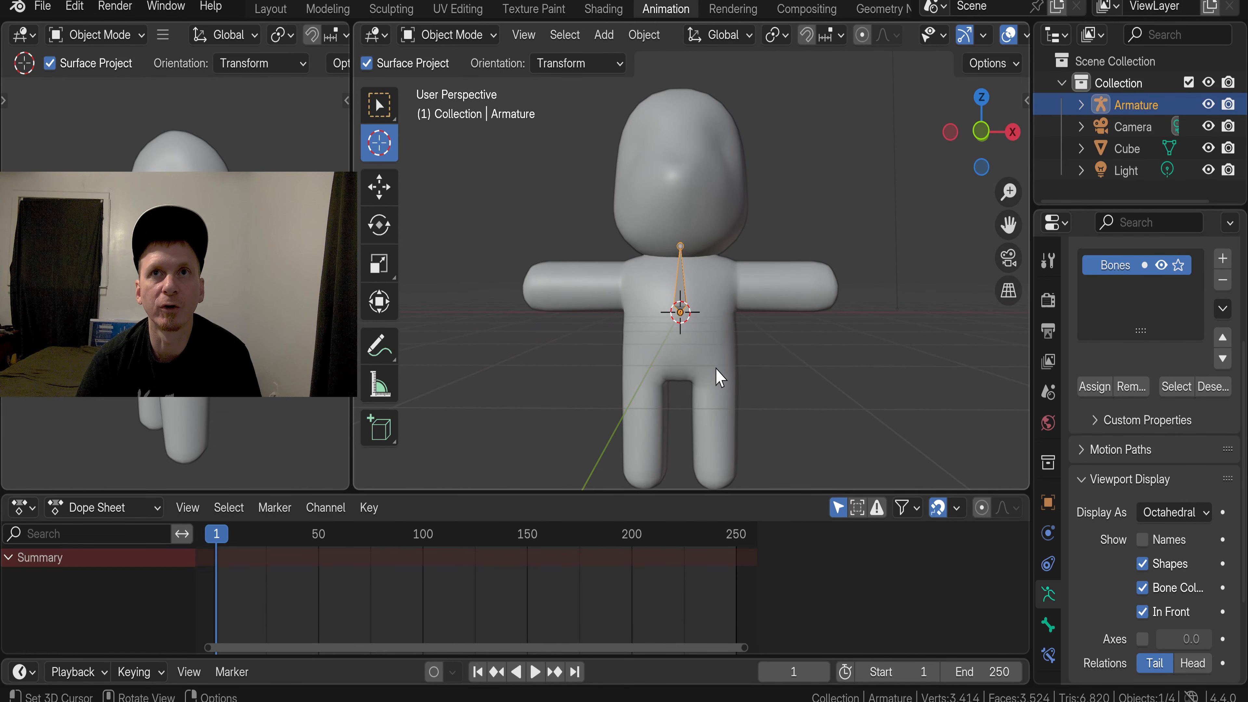
pyautogui.click(981, 131)
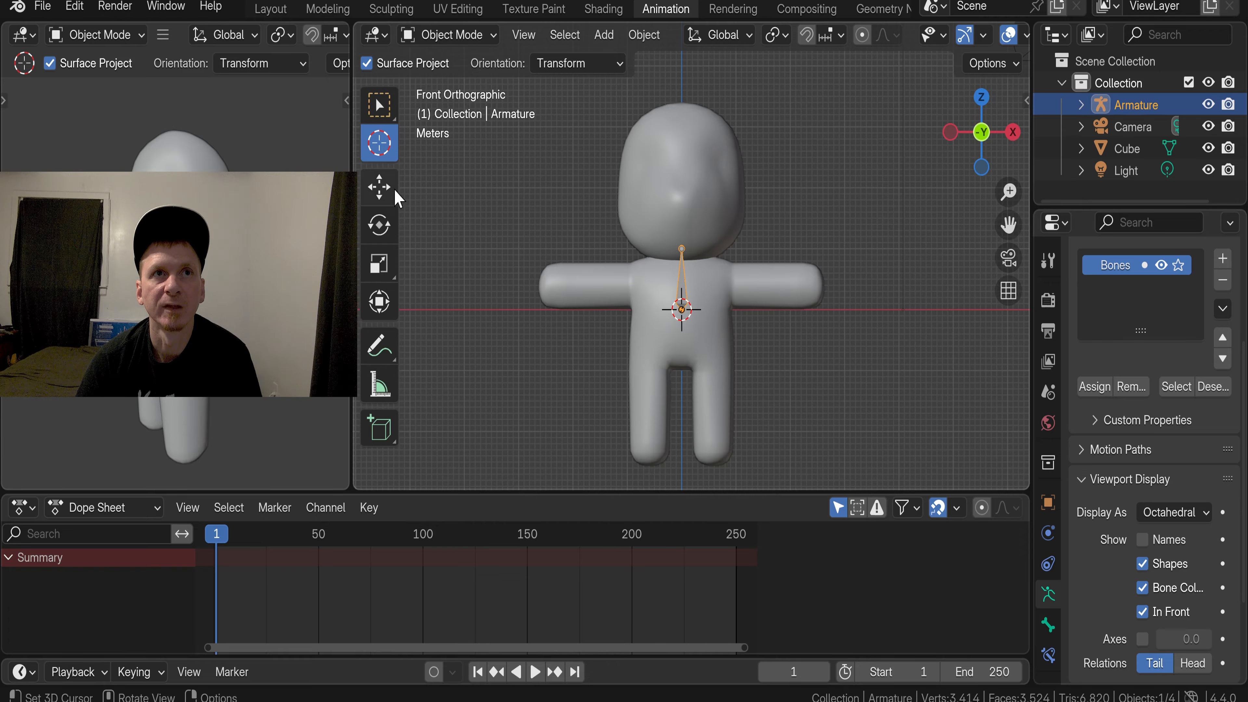
pyautogui.click(380, 187)
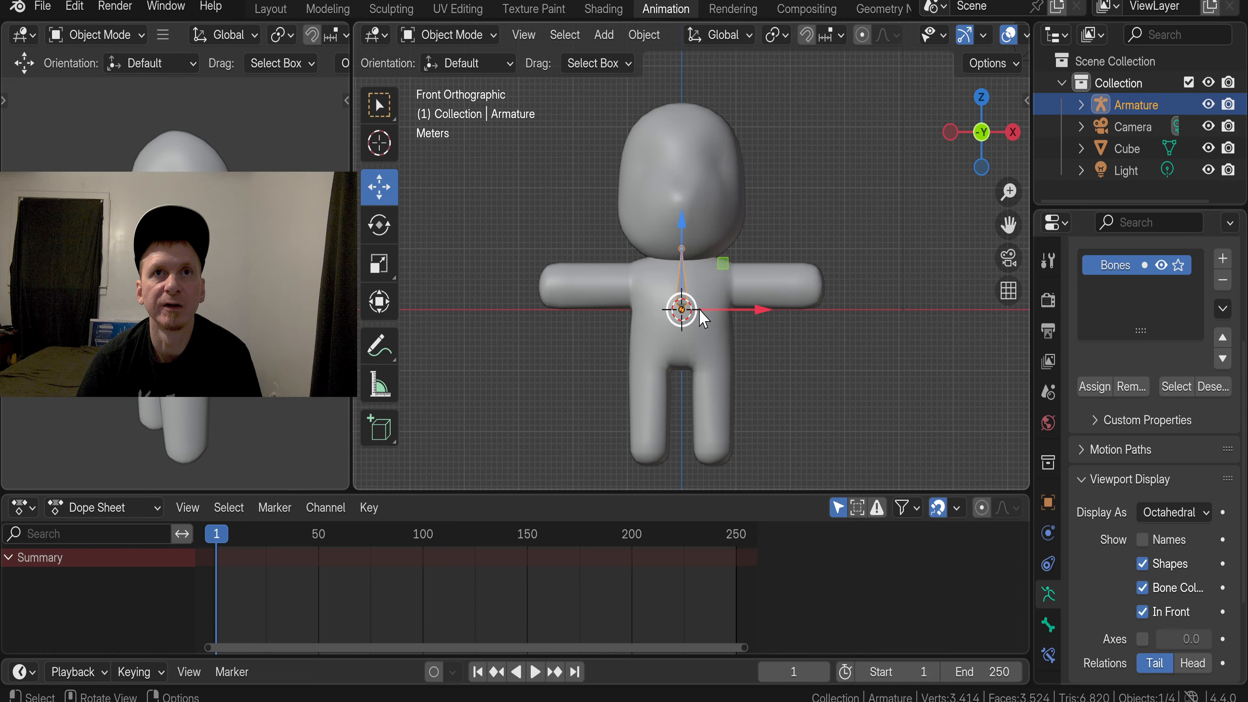
pyautogui.moveTo(681, 224); pyautogui.dragTo(690, 282)
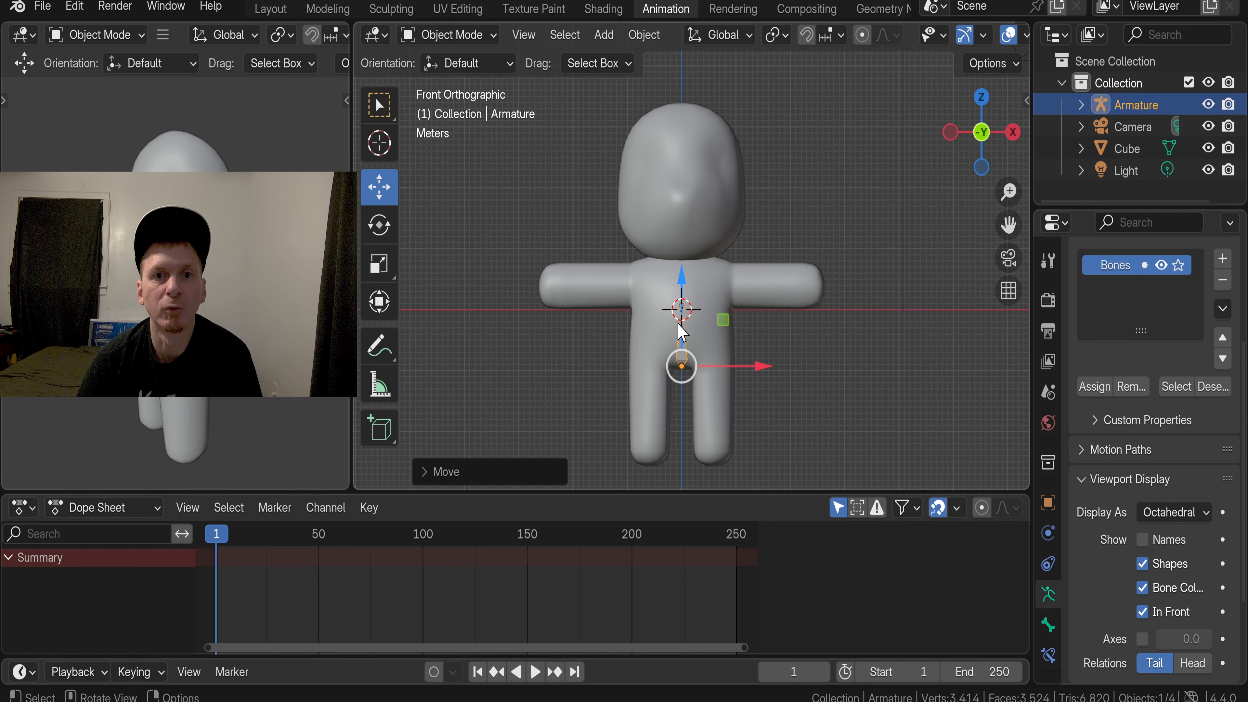
# In Edit Mode, extrude a second spine bone from the first bone's tip straight up along Z to the base of the head
pyautogui.click(475, 35)
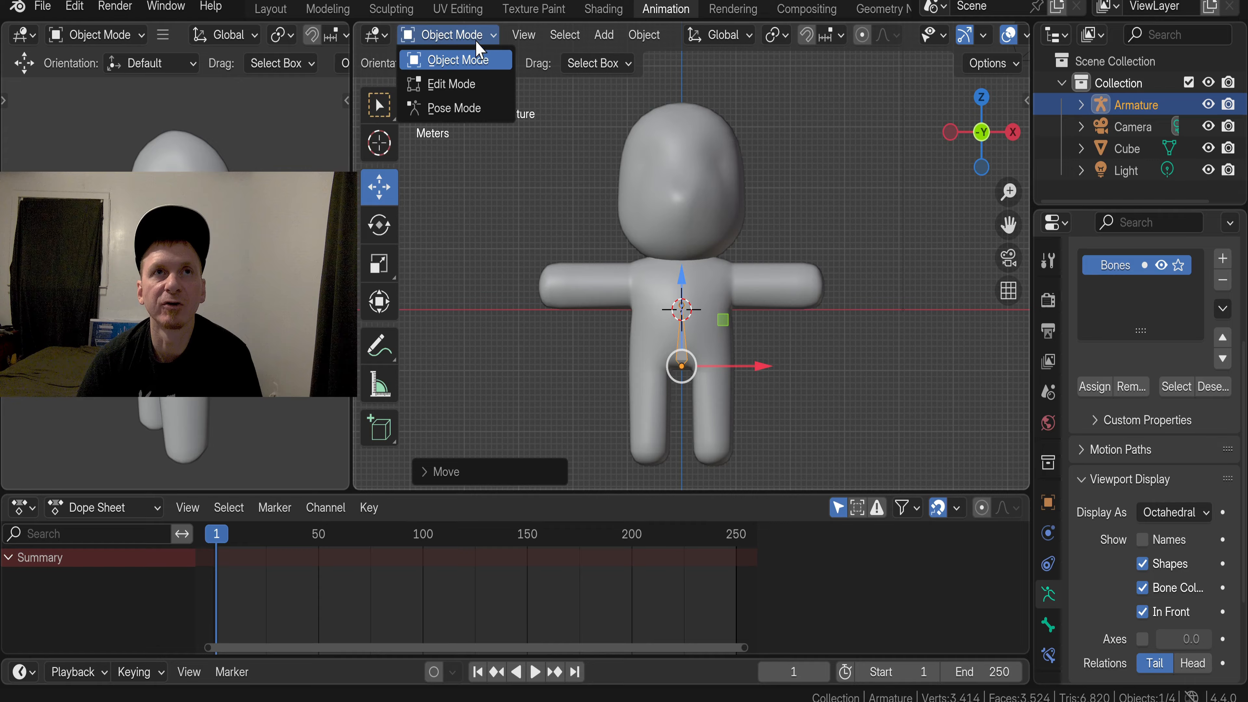
pyautogui.click(479, 91)
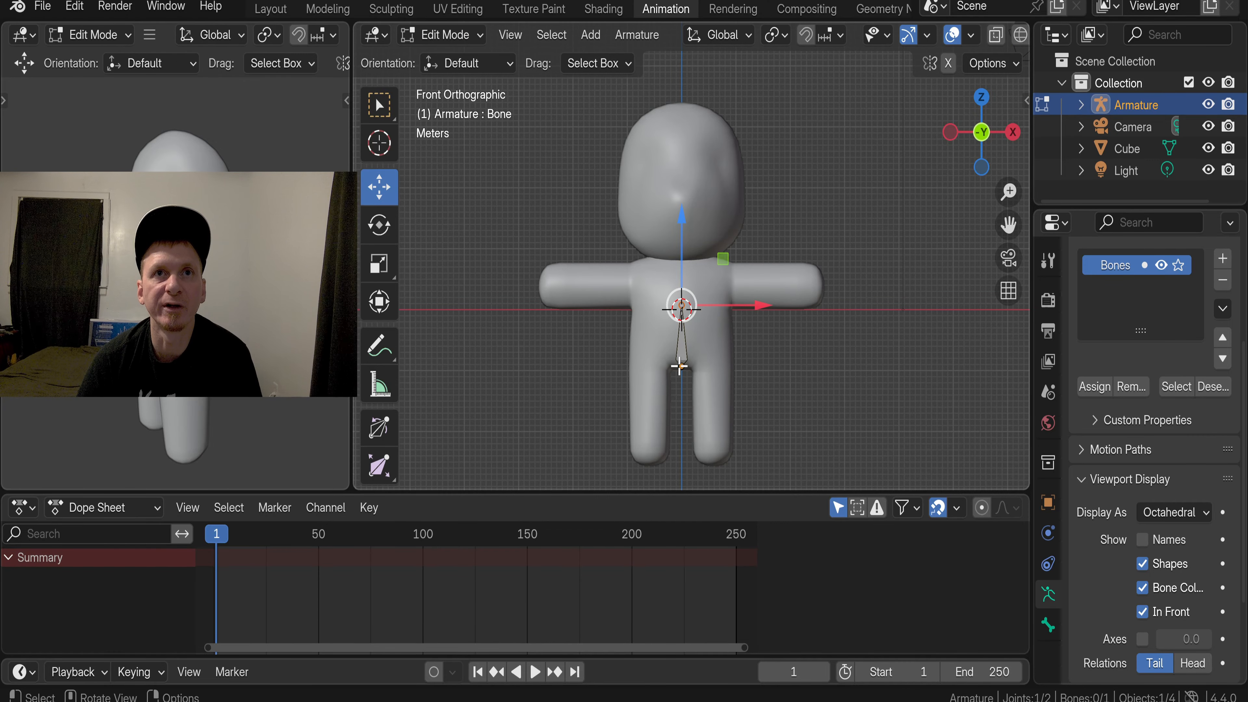
pyautogui.scroll(3, 678, 363)
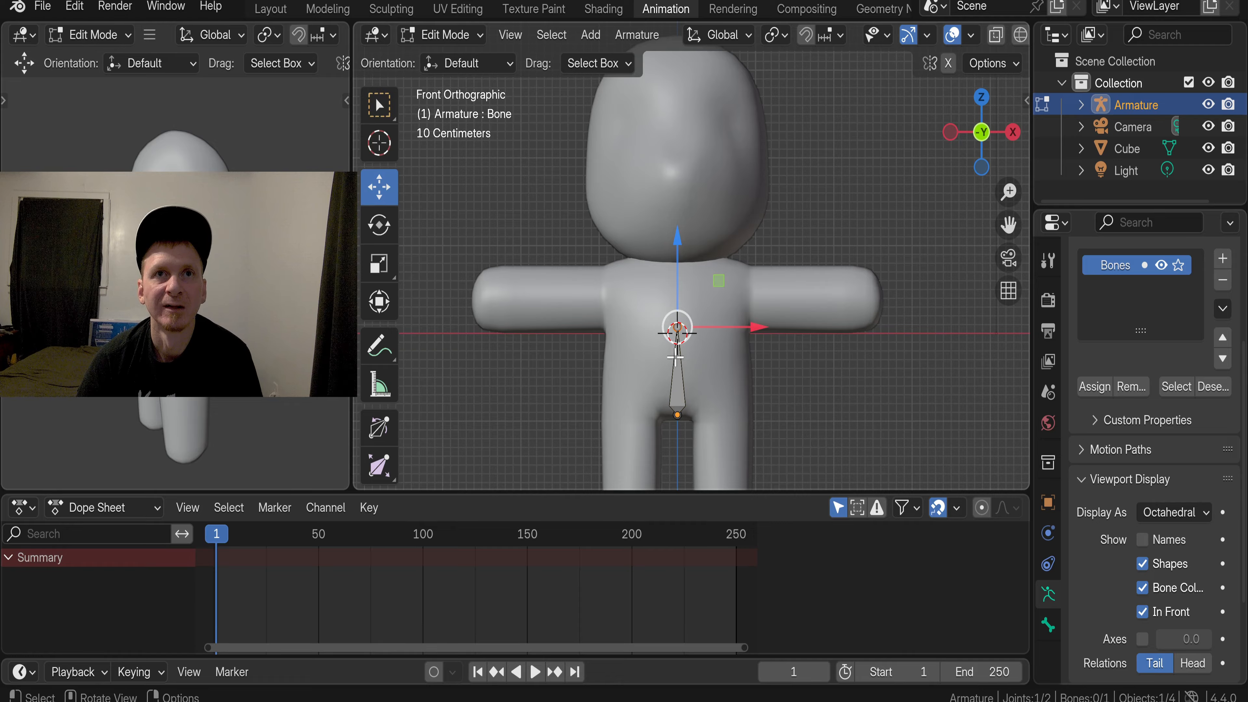
pyautogui.click(677, 394)
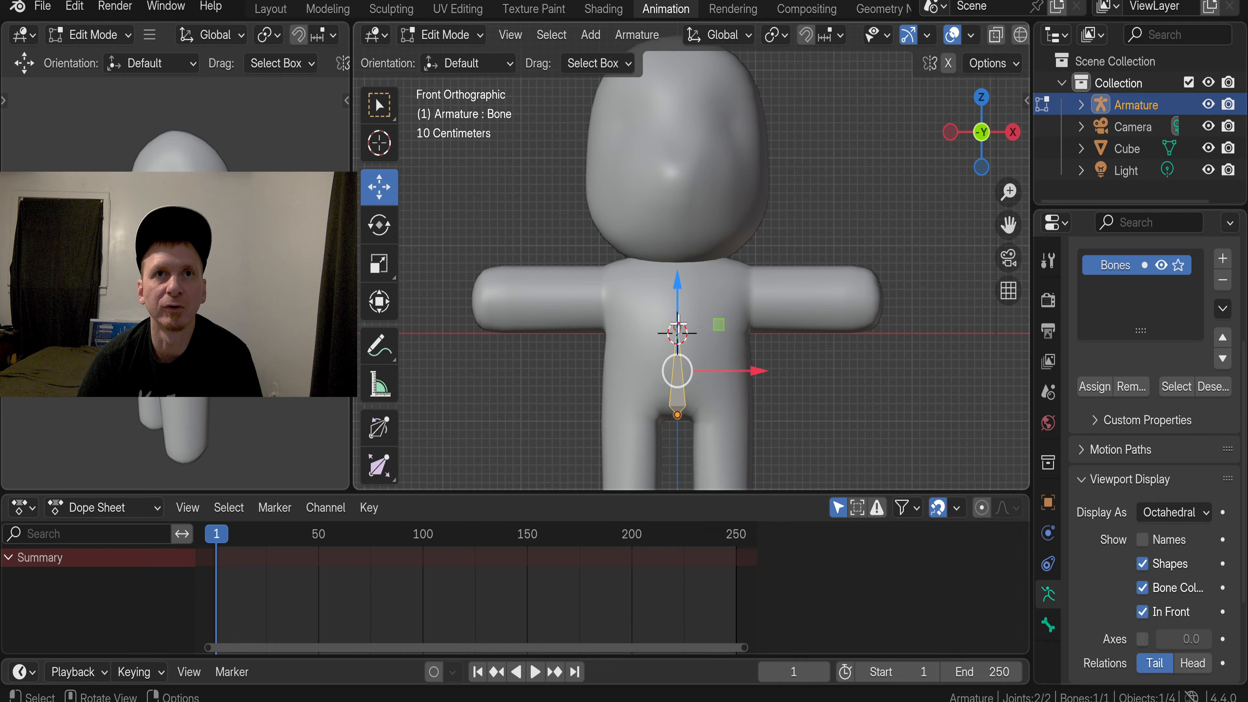
pyautogui.click(677, 327)
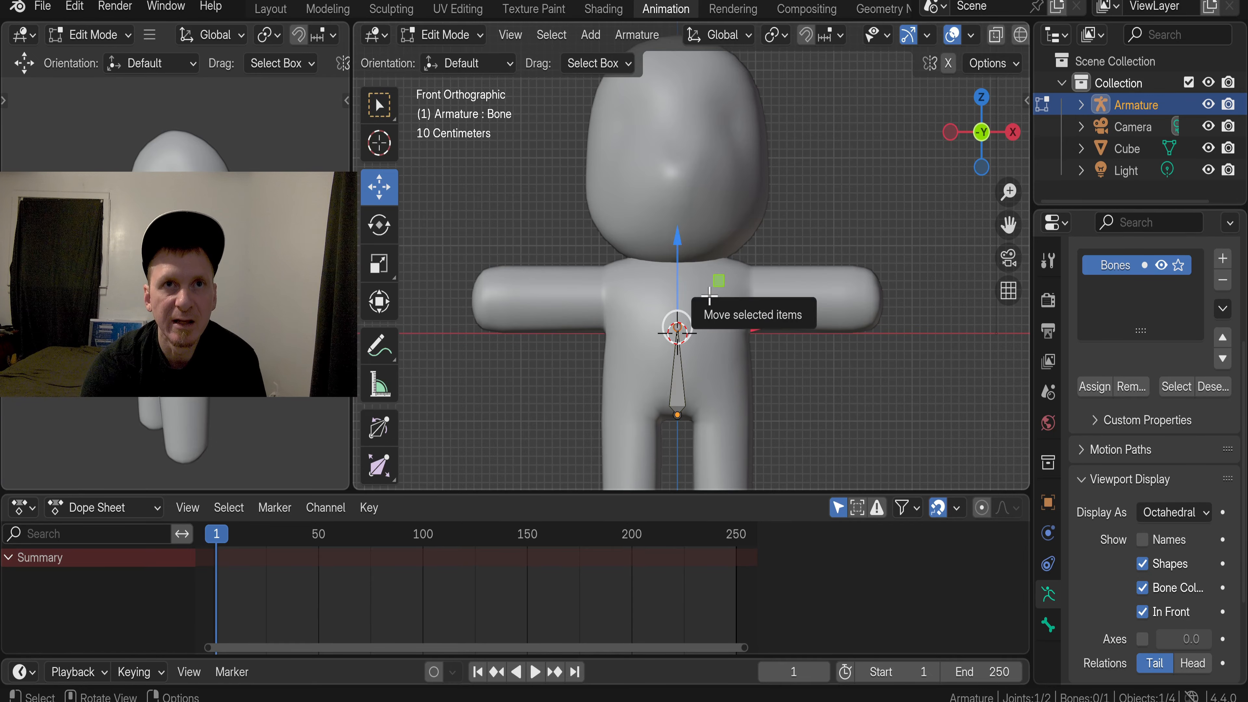
pyautogui.press('e')
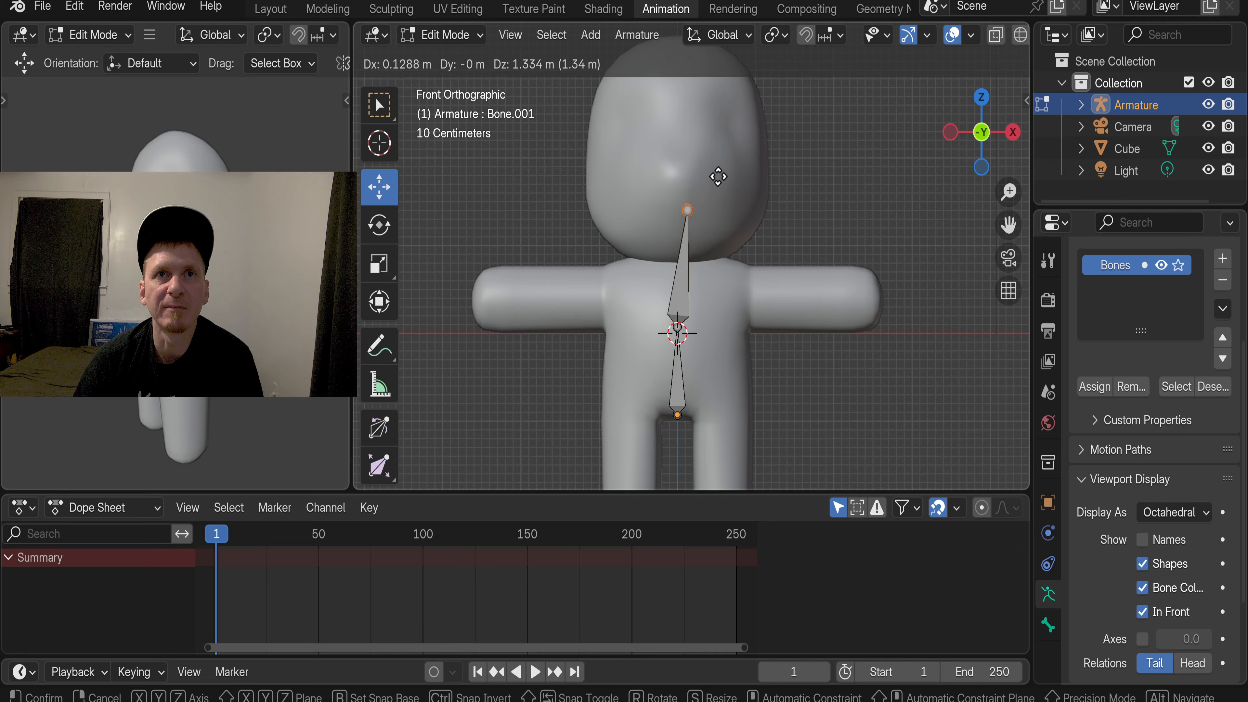
pyautogui.rightClick(703, 187)
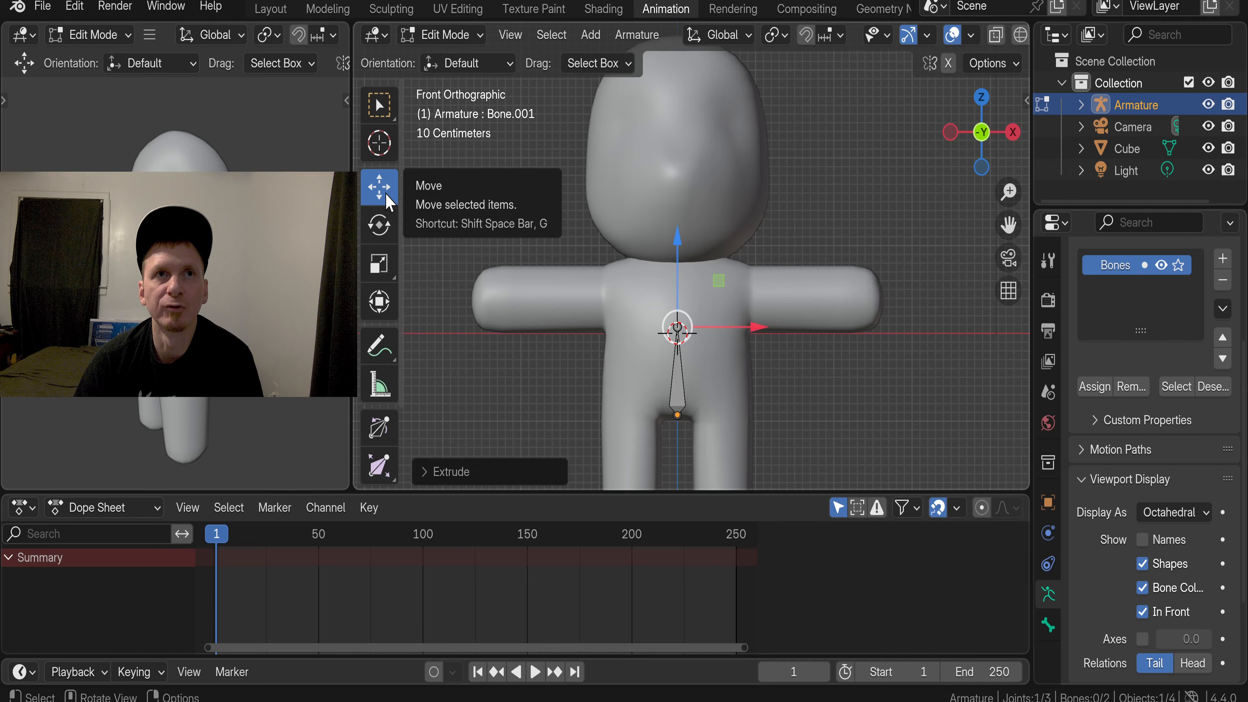
pyautogui.moveTo(677, 235); pyautogui.dragTo(701, 171)
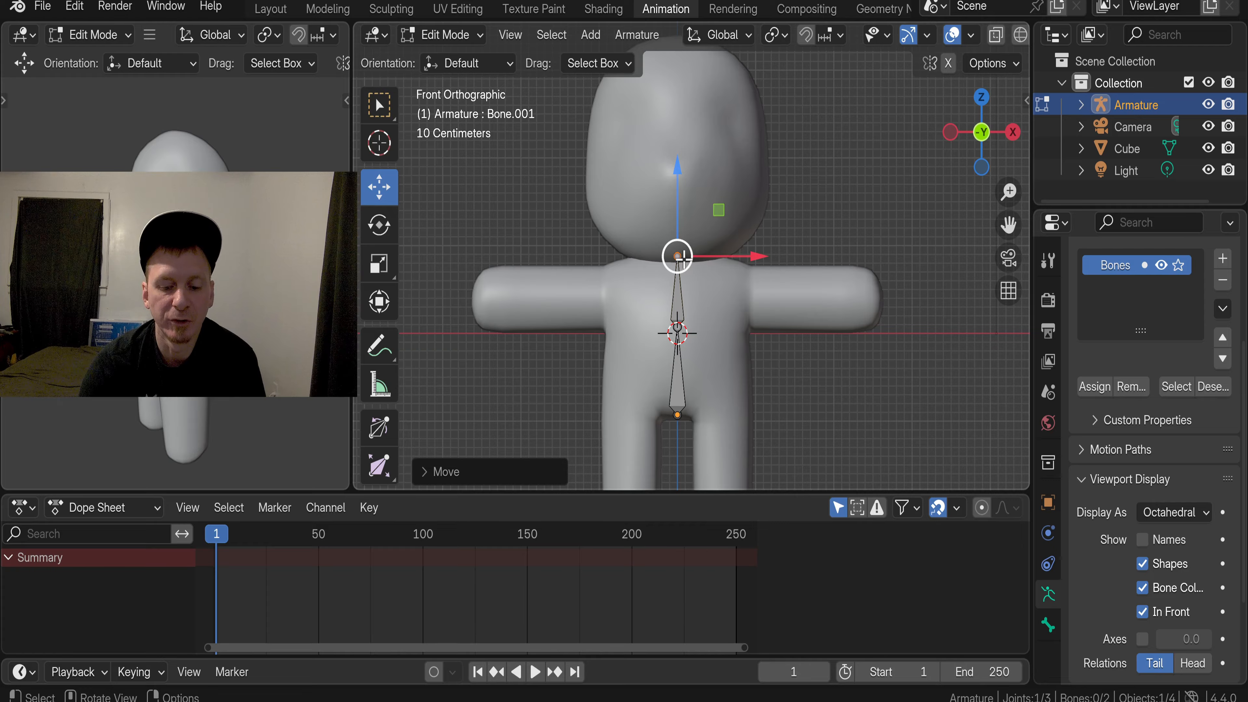
# Extrude a head bone from the neck joint straight up along Z to the top of the head
pyautogui.press('e')
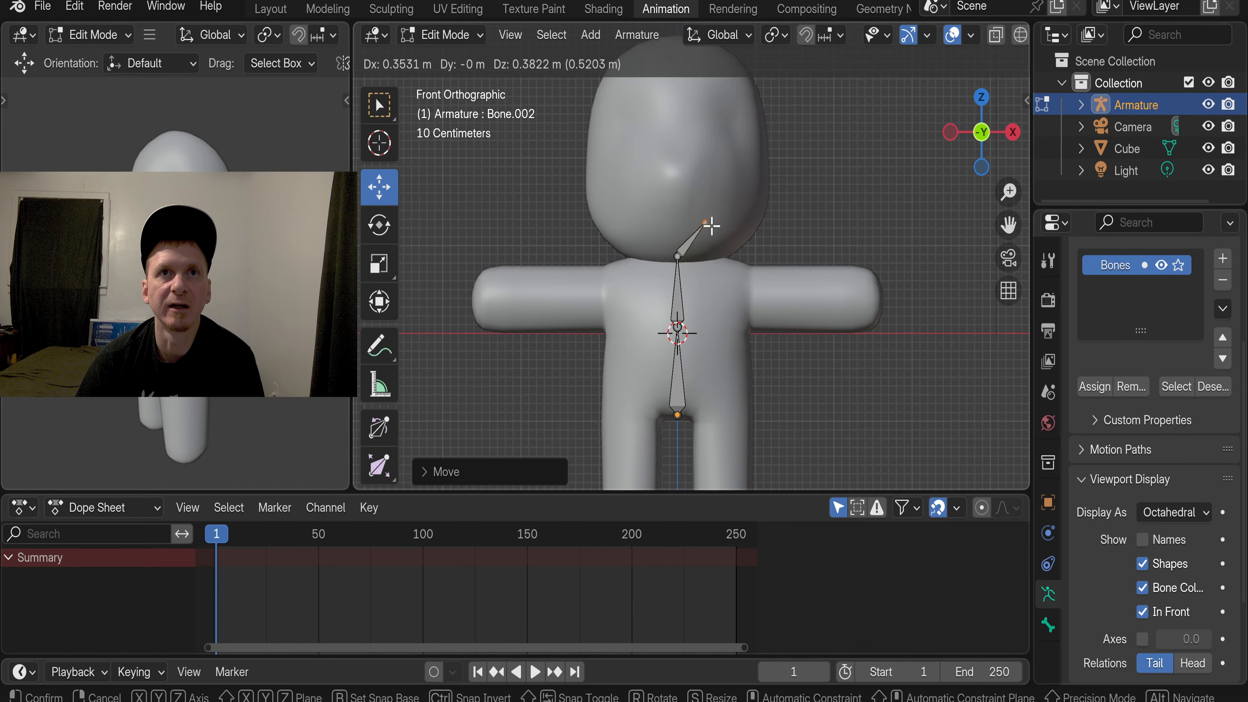
pyautogui.rightClick(711, 228)
pyautogui.moveTo(681, 170); pyautogui.dragTo(694, 430)
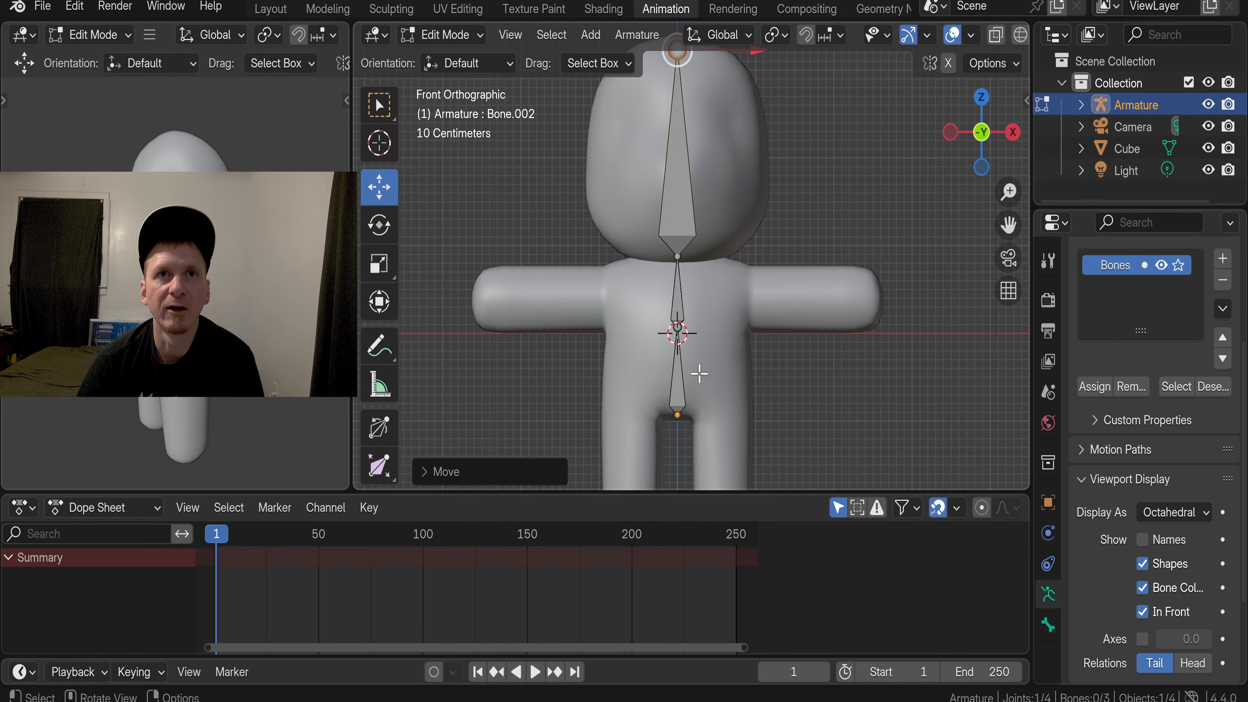
# Extrude a shoulder bone about 1 m sideways along X from the neck joint toward the arm on the positive X side
pyautogui.moveTo(744, 404); pyautogui.dragTo(716, 420, button='middle')
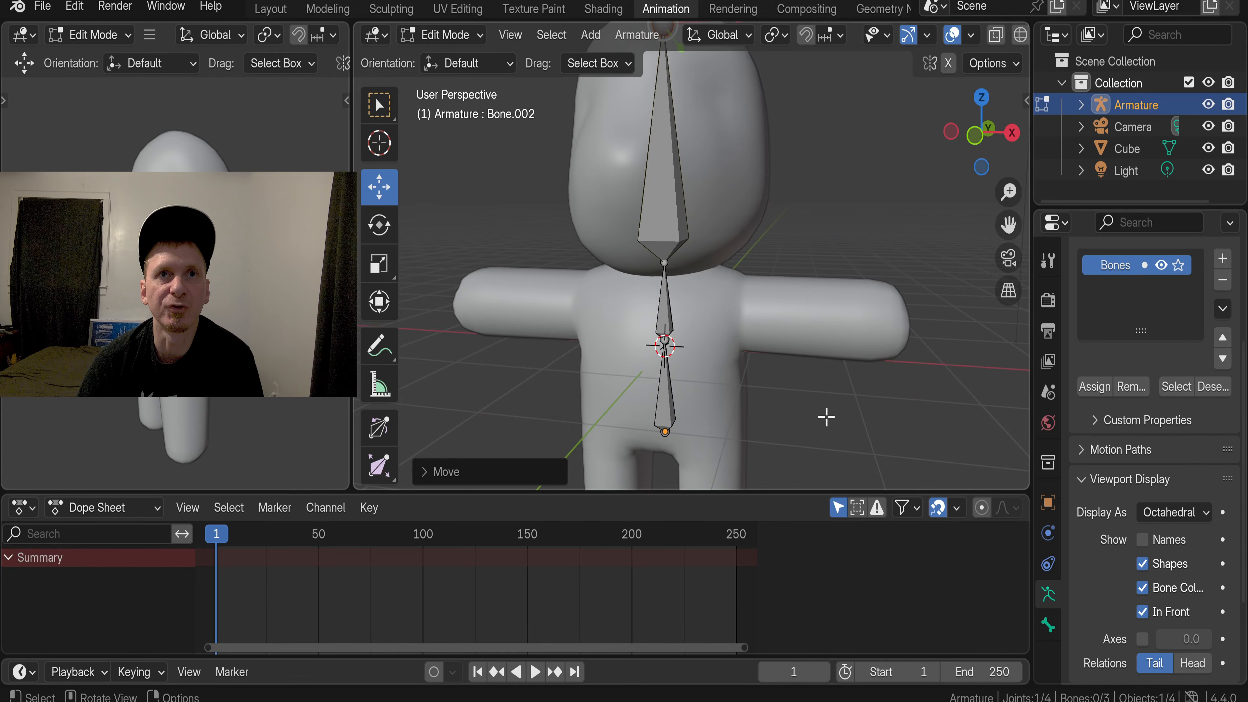
pyautogui.moveTo(825, 415)
pyautogui.mouseDown(button='middle')
pyautogui.moveTo(736, 427)
pyautogui.moveTo(805, 426)
pyautogui.mouseUp(button='middle')
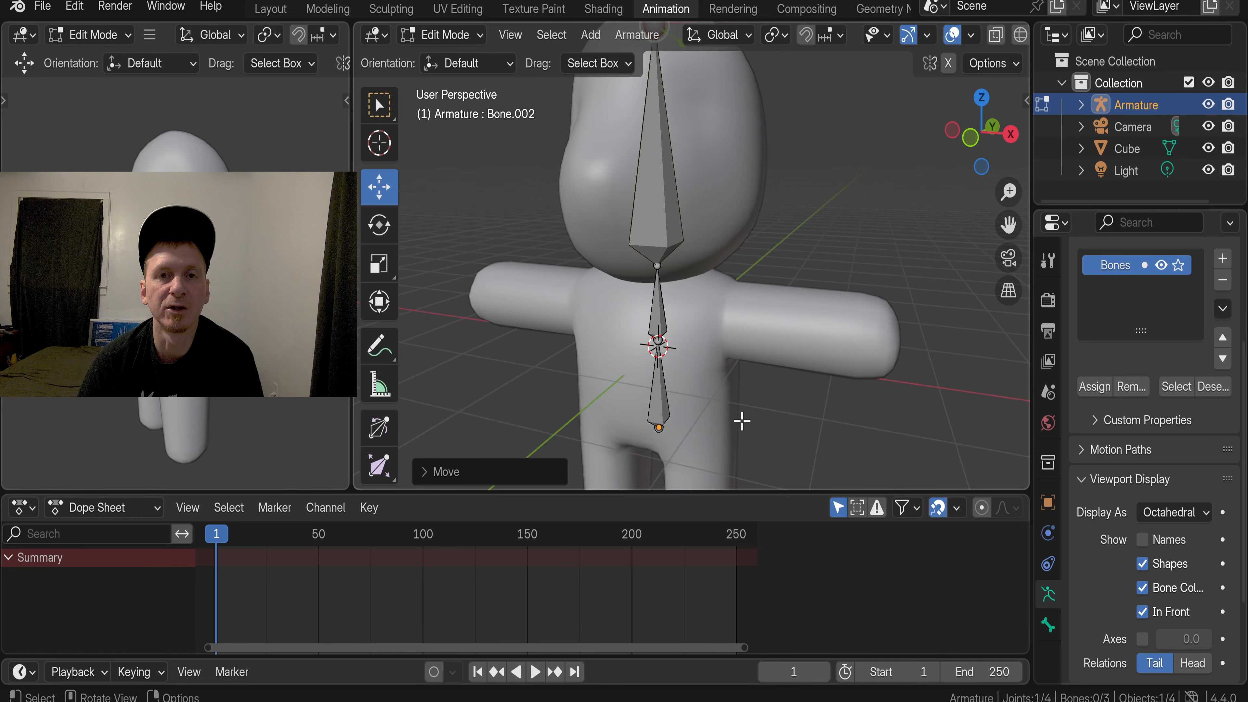
pyautogui.moveTo(619, 357); pyautogui.dragTo(699, 367, button='middle')
pyautogui.scroll(-2, 693, 359)
pyautogui.scroll(1, 692, 359)
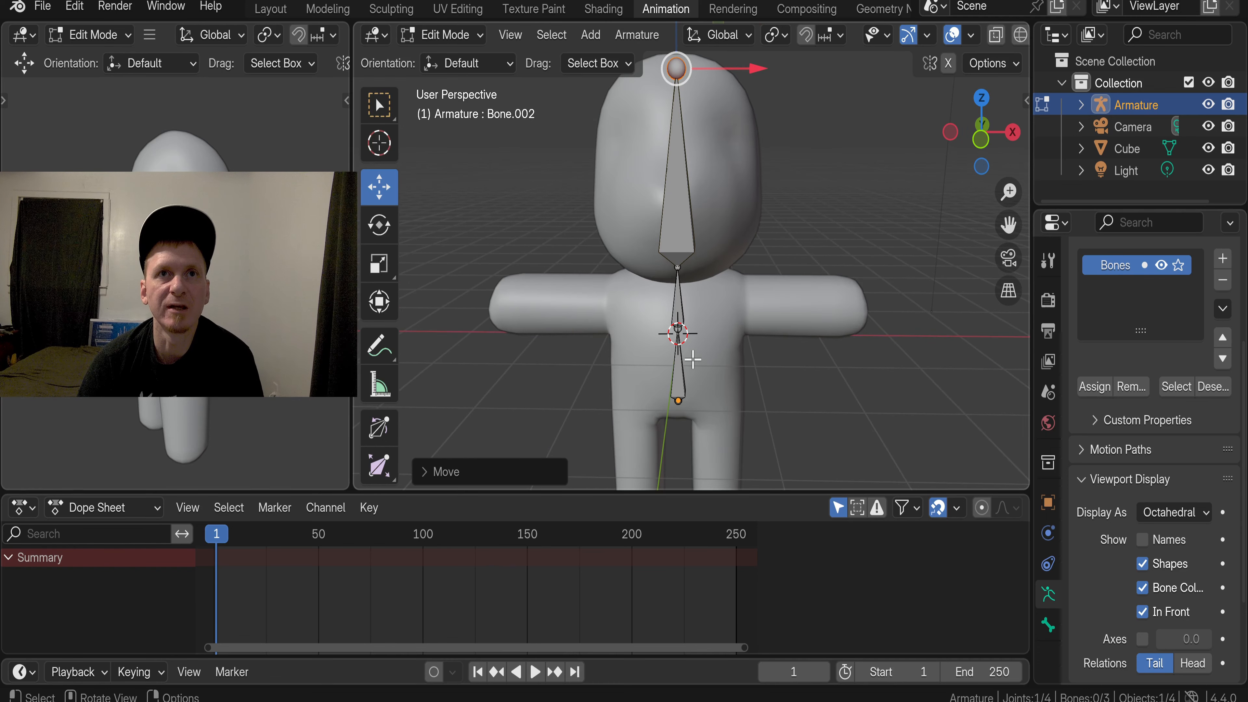
pyautogui.moveTo(660, 415); pyautogui.dragTo(674, 389, button='middle')
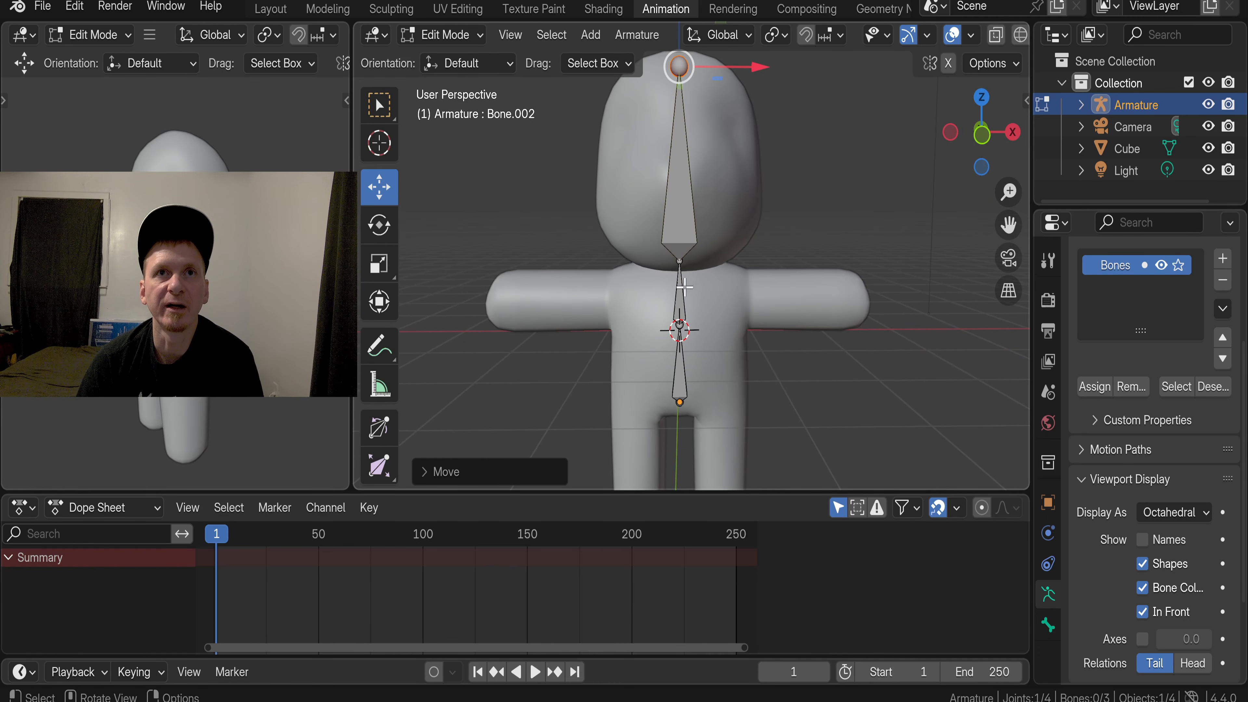
pyautogui.click(678, 266)
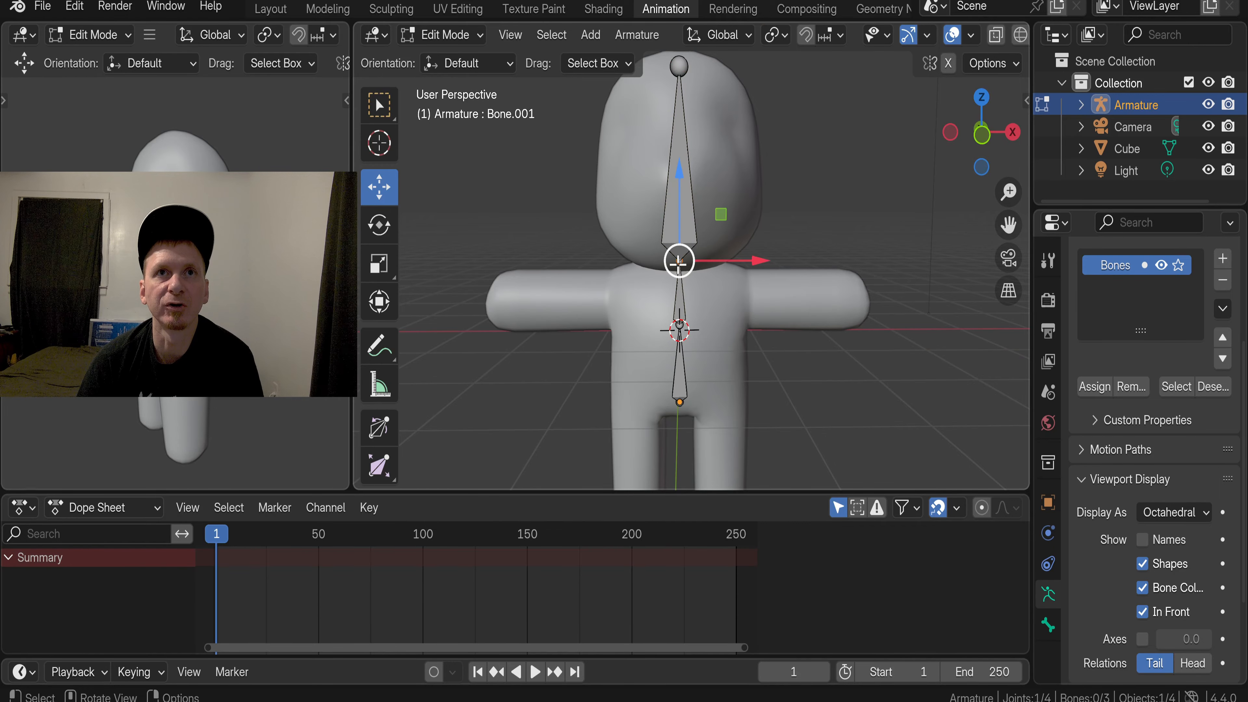
pyautogui.scroll(3, 713, 350)
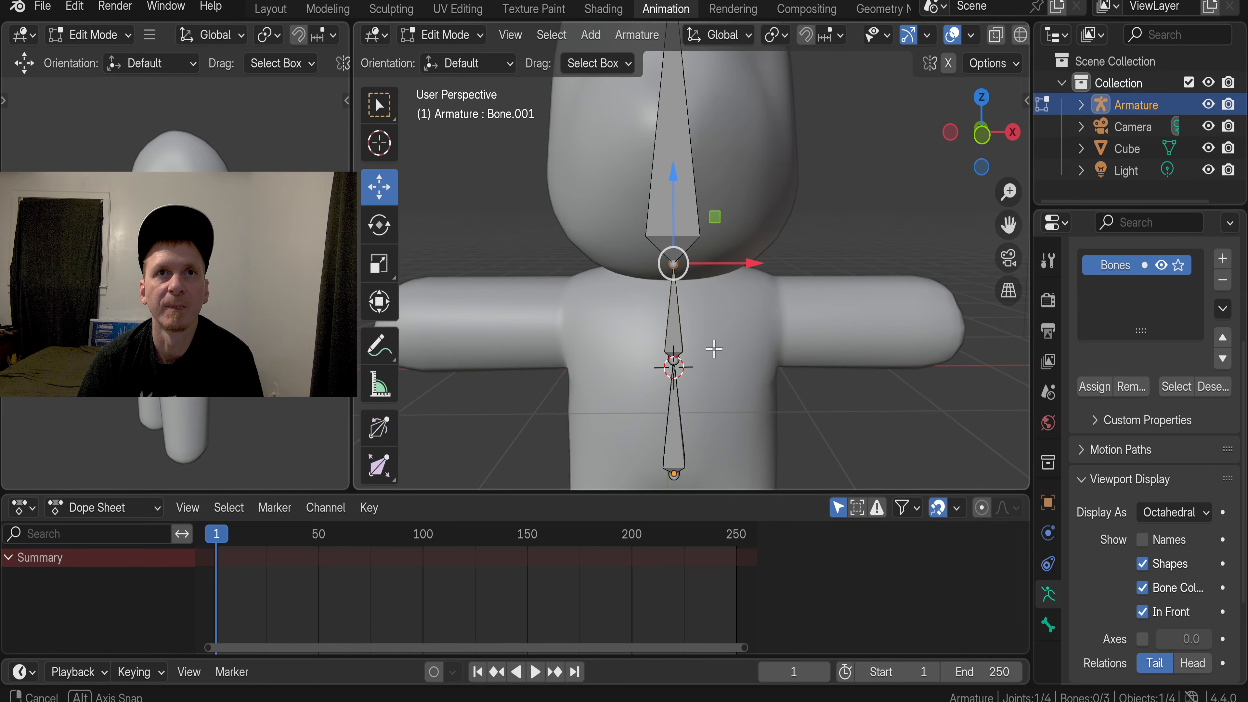
pyautogui.moveTo(713, 350); pyautogui.dragTo(716, 317, button='middle')
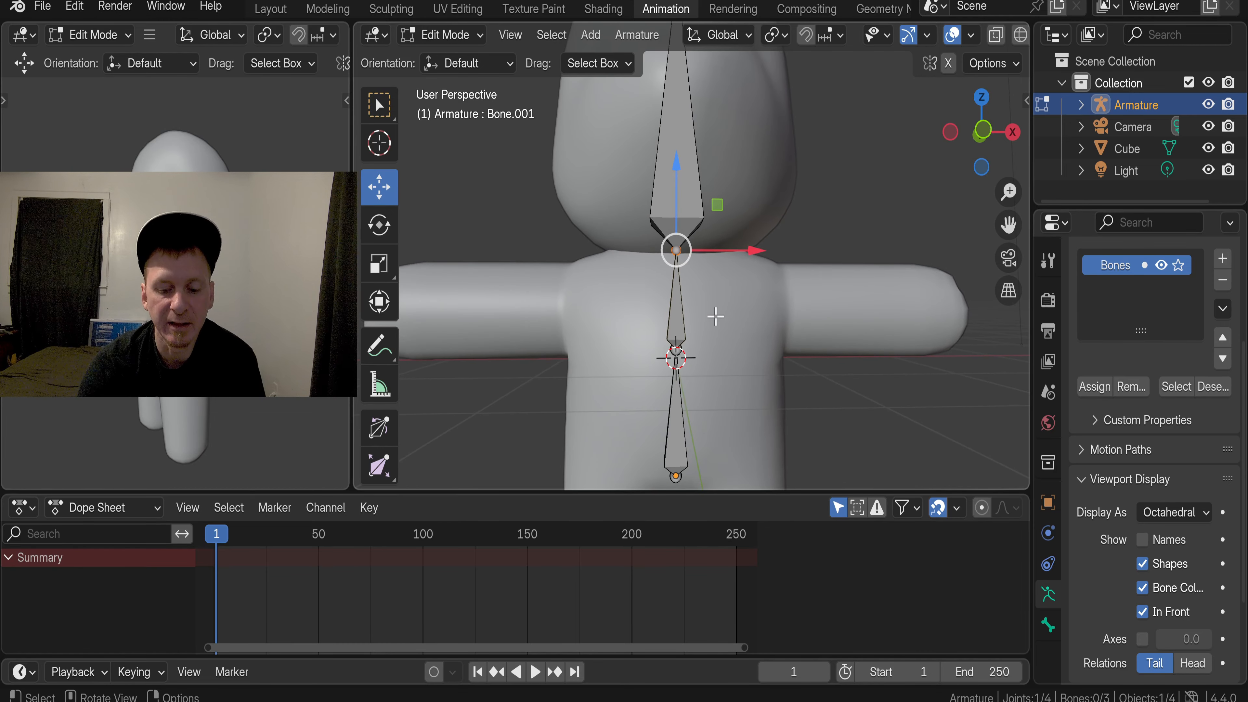
pyautogui.press('e')
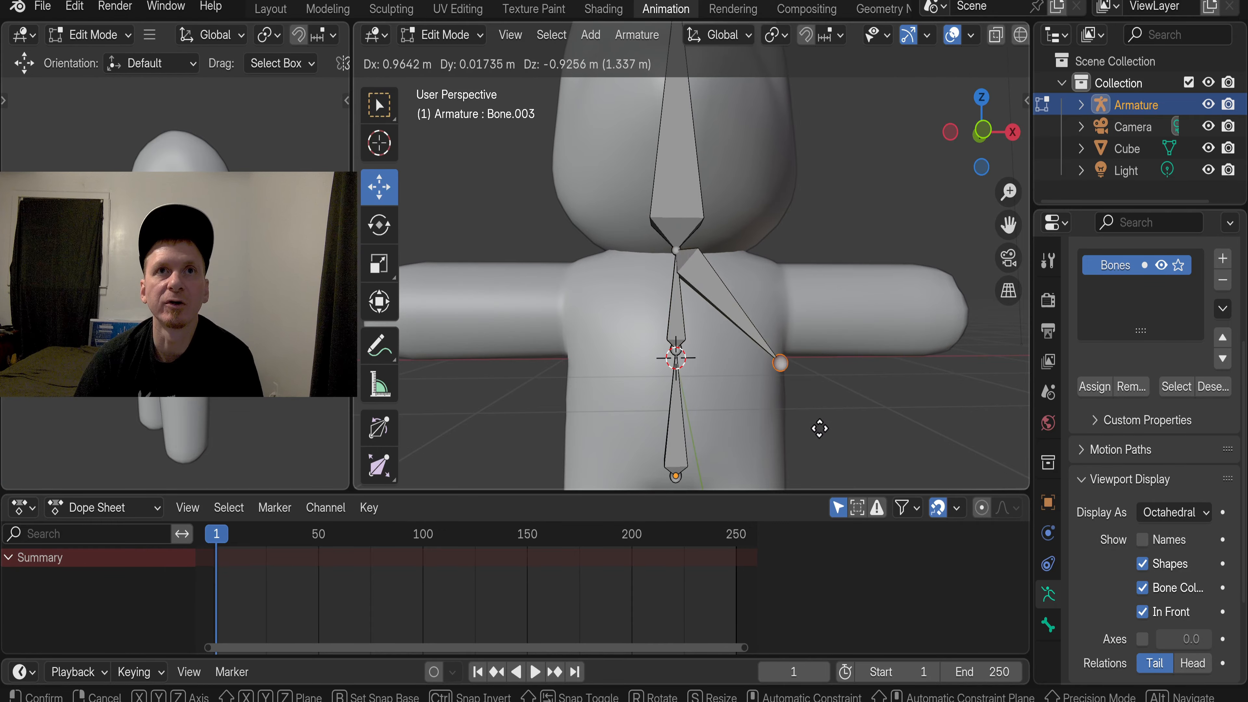
pyautogui.rightClick(819, 428)
pyautogui.moveTo(754, 249); pyautogui.dragTo(844, 248)
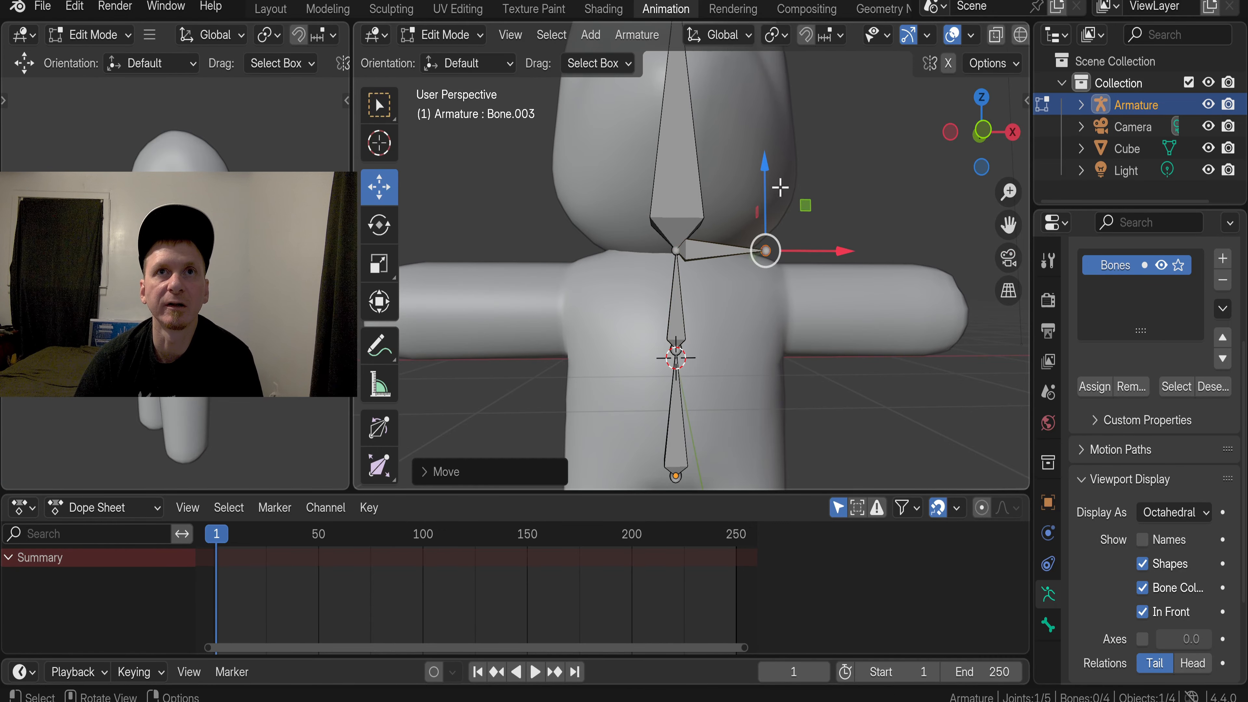
# Lower the shoulder bone's outer end along Z to the start of the arm, at a height of about 1.34 m
pyautogui.moveTo(769, 187); pyautogui.dragTo(865, 310)
pyautogui.moveTo(782, 237); pyautogui.dragTo(780, 227)
pyautogui.moveTo(782, 317); pyautogui.dragTo(774, 351, button='middle')
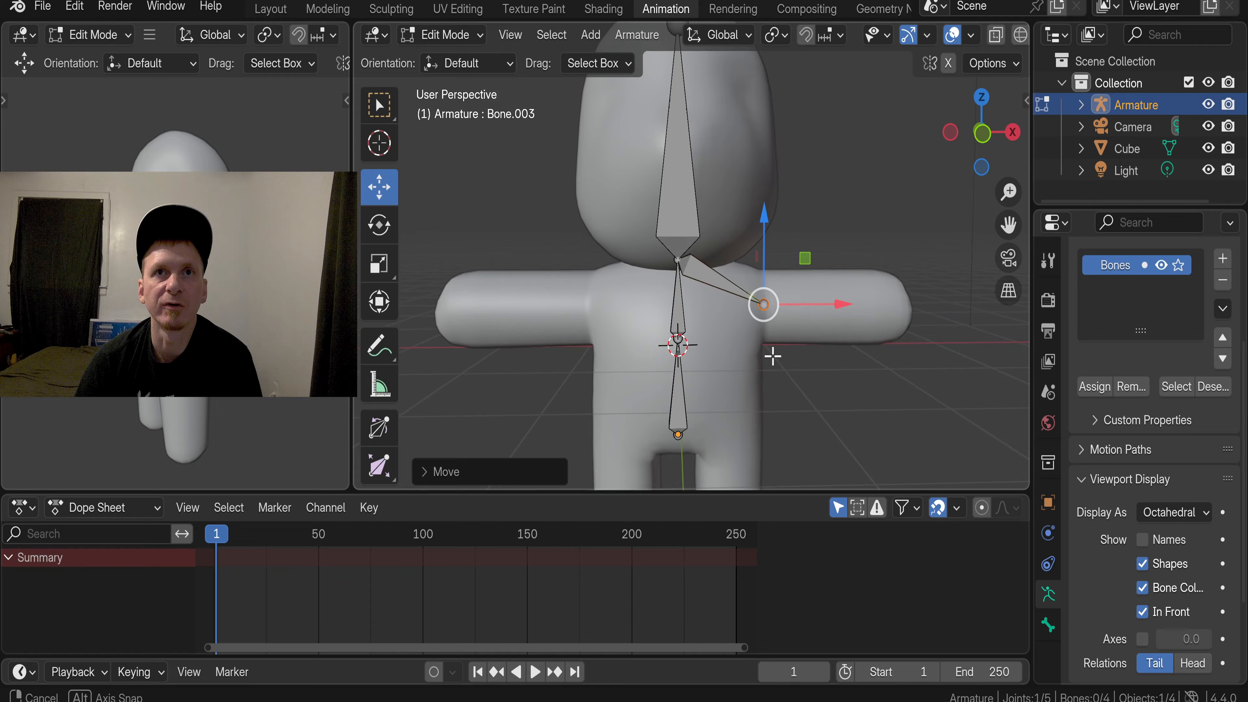
# Rename the shoulder bone on the positive X side as Bone.l
pyautogui.click(718, 282)
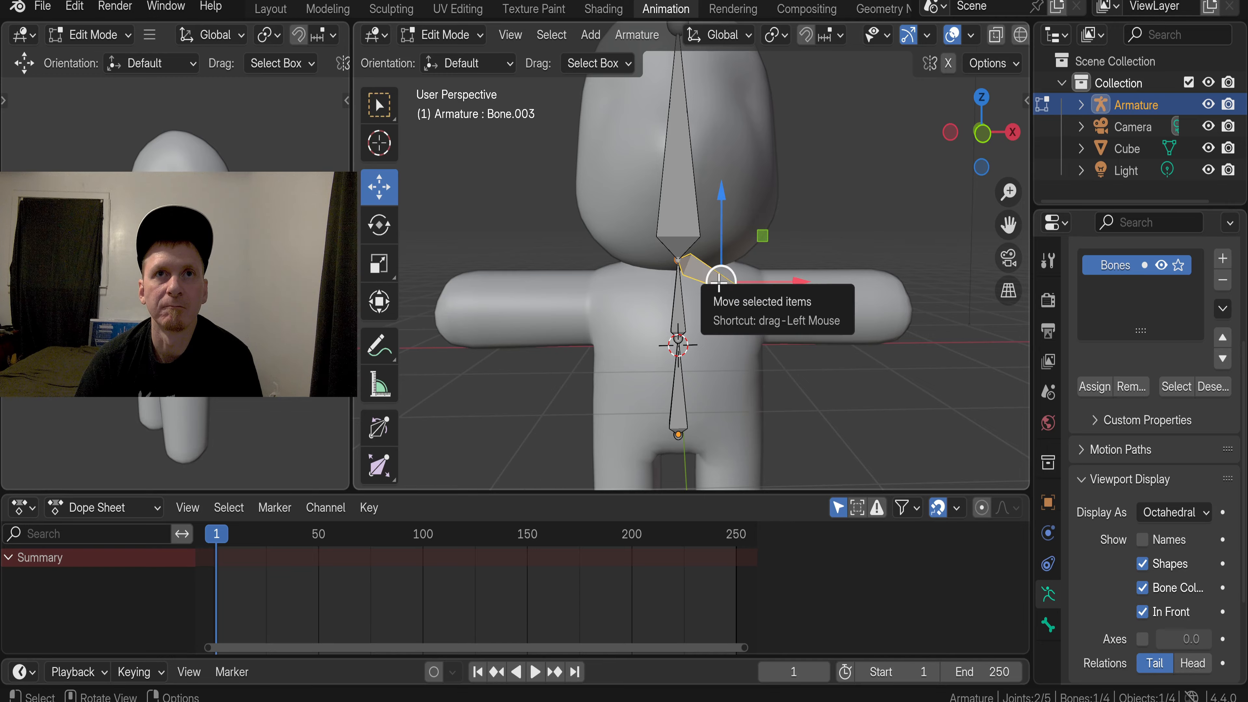
pyautogui.click(1047, 624)
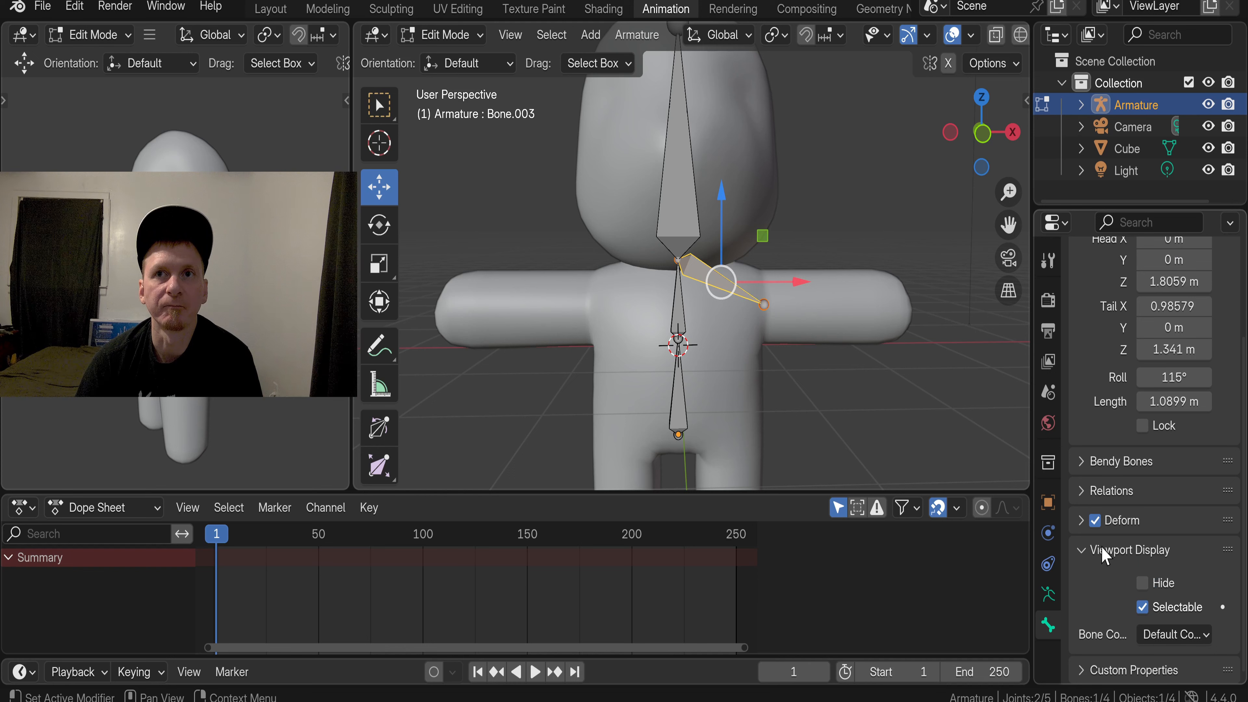
pyautogui.scroll(4, 1133, 555)
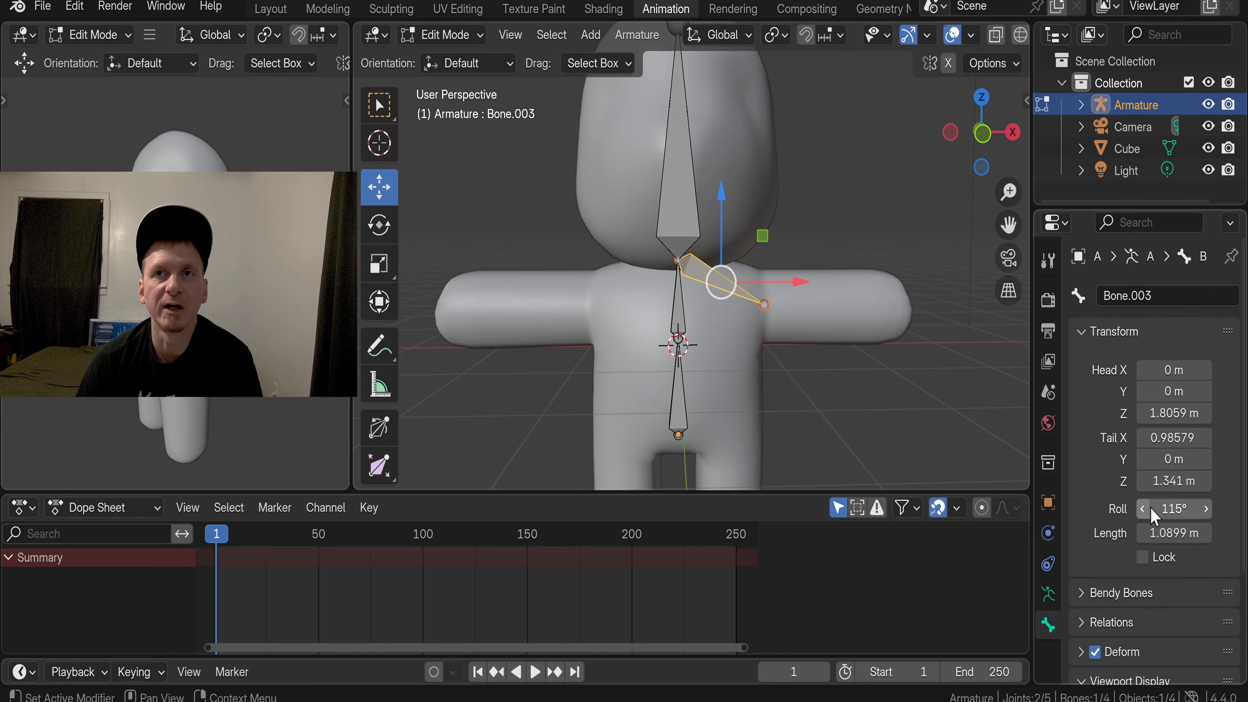
pyautogui.click(1170, 297)
pyautogui.click(1163, 298)
pyautogui.moveTo(1168, 299); pyautogui.dragTo(1132, 300)
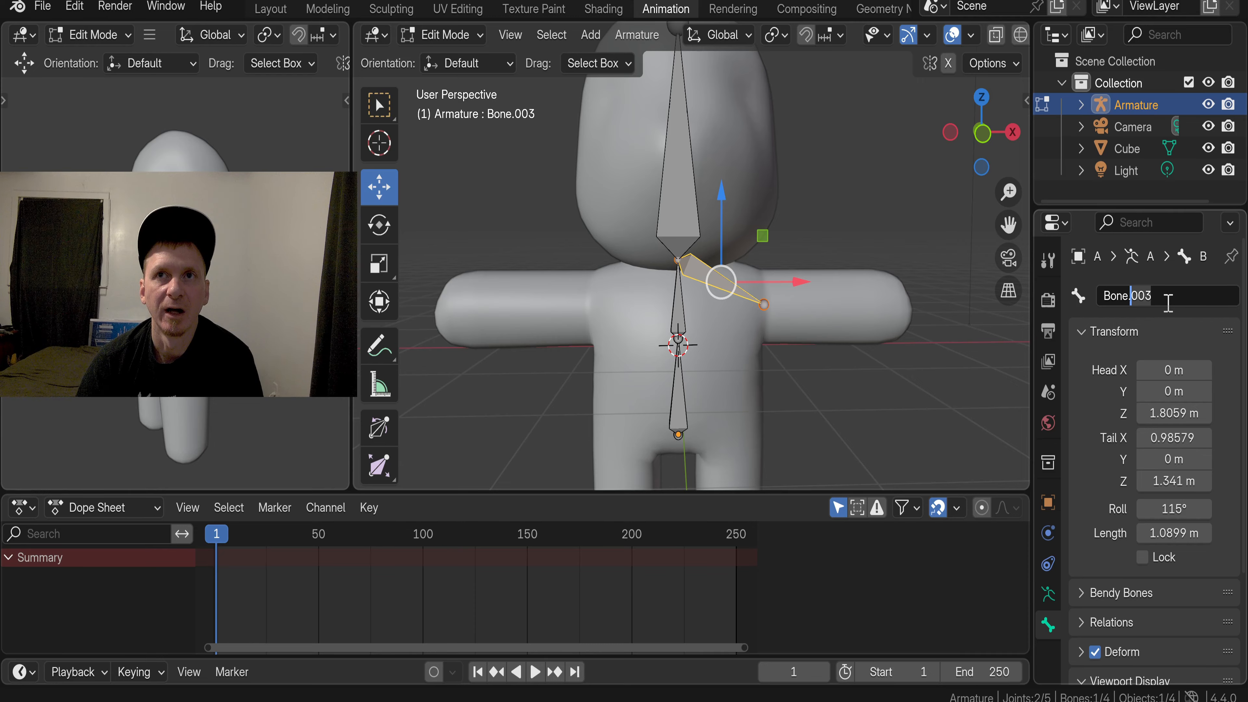
pyautogui.press('BackSpace')
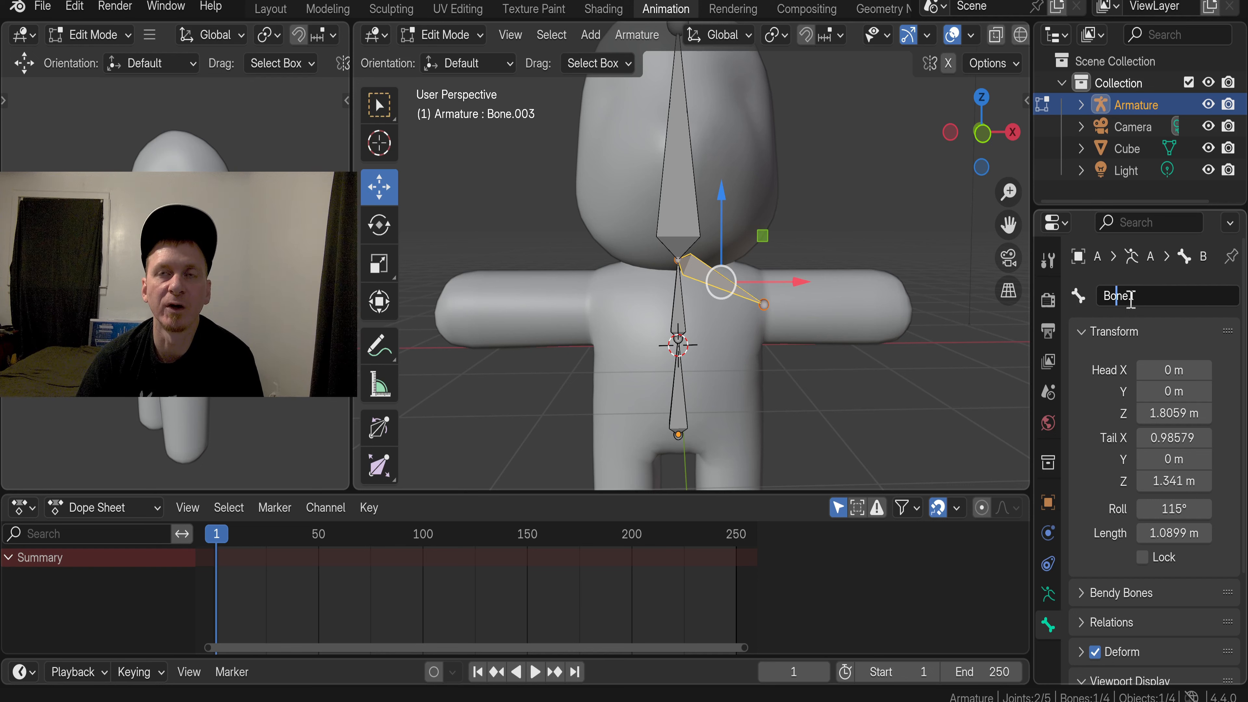
pyautogui.click(799, 377)
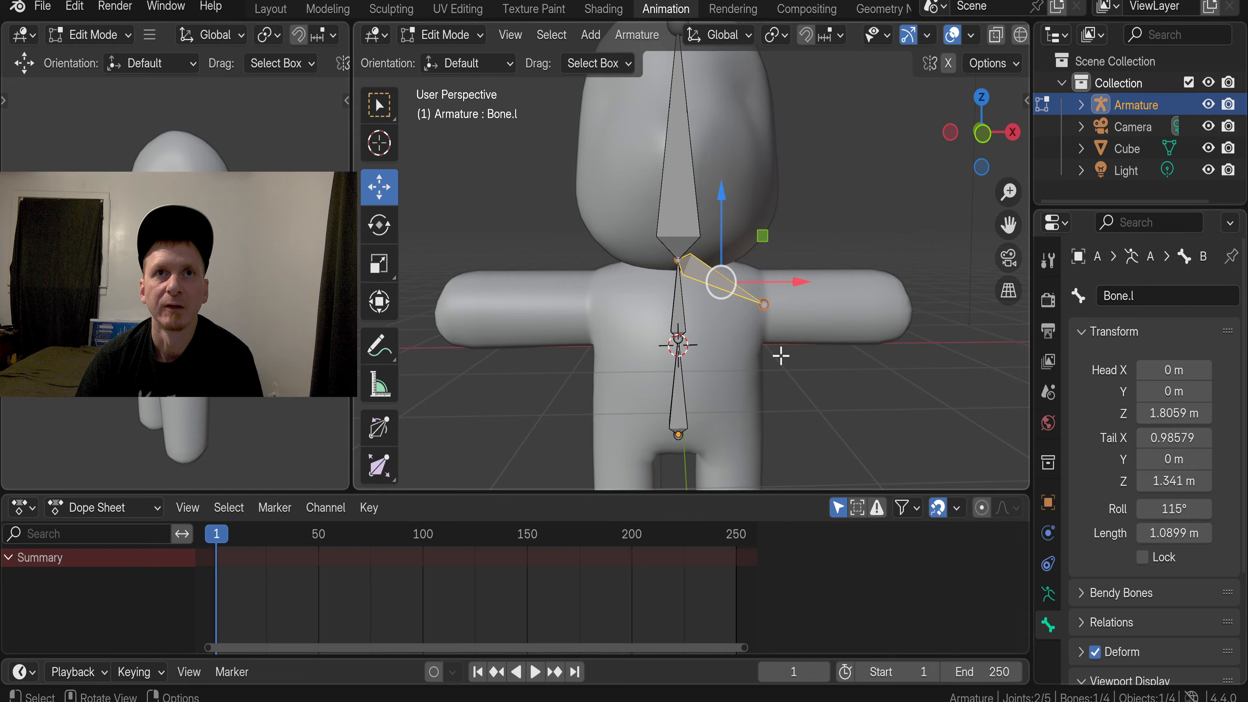
# Extrude a hip bone about 0.6 m along positive X from the base joint of the lower spine bone
pyautogui.click(677, 435)
pyautogui.scroll(-2, 712, 431)
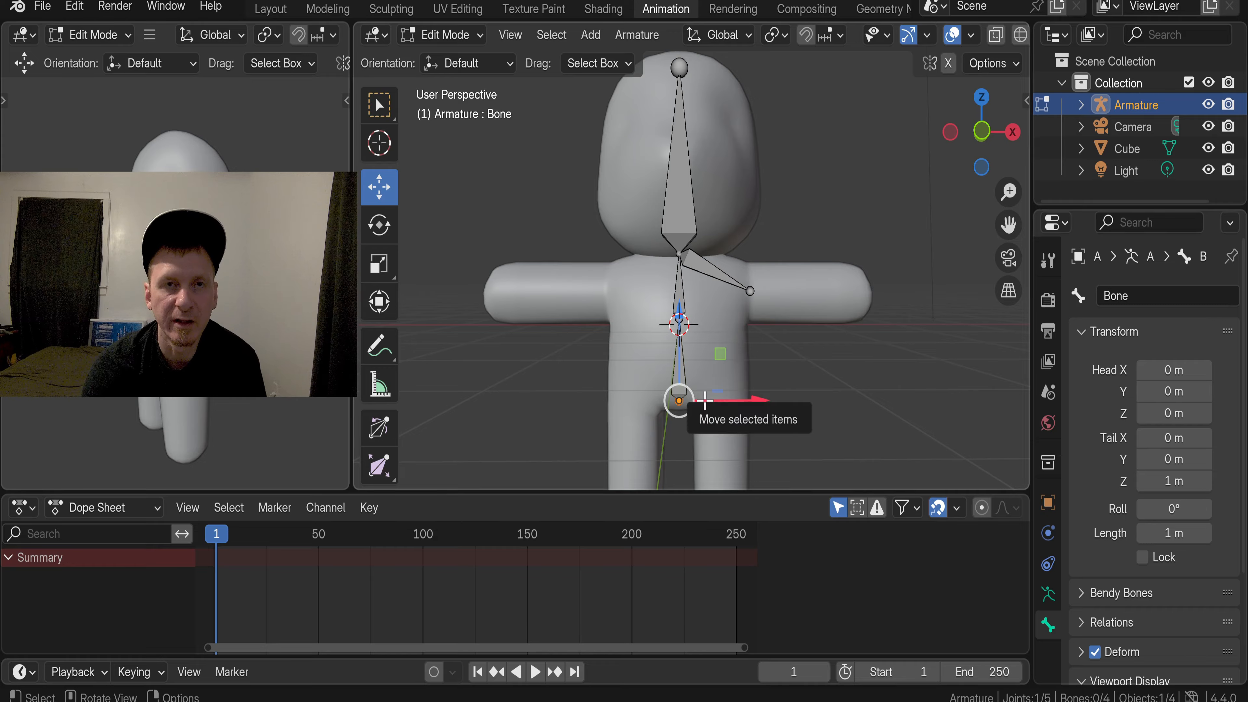
pyautogui.press('e')
pyautogui.press('Escape')
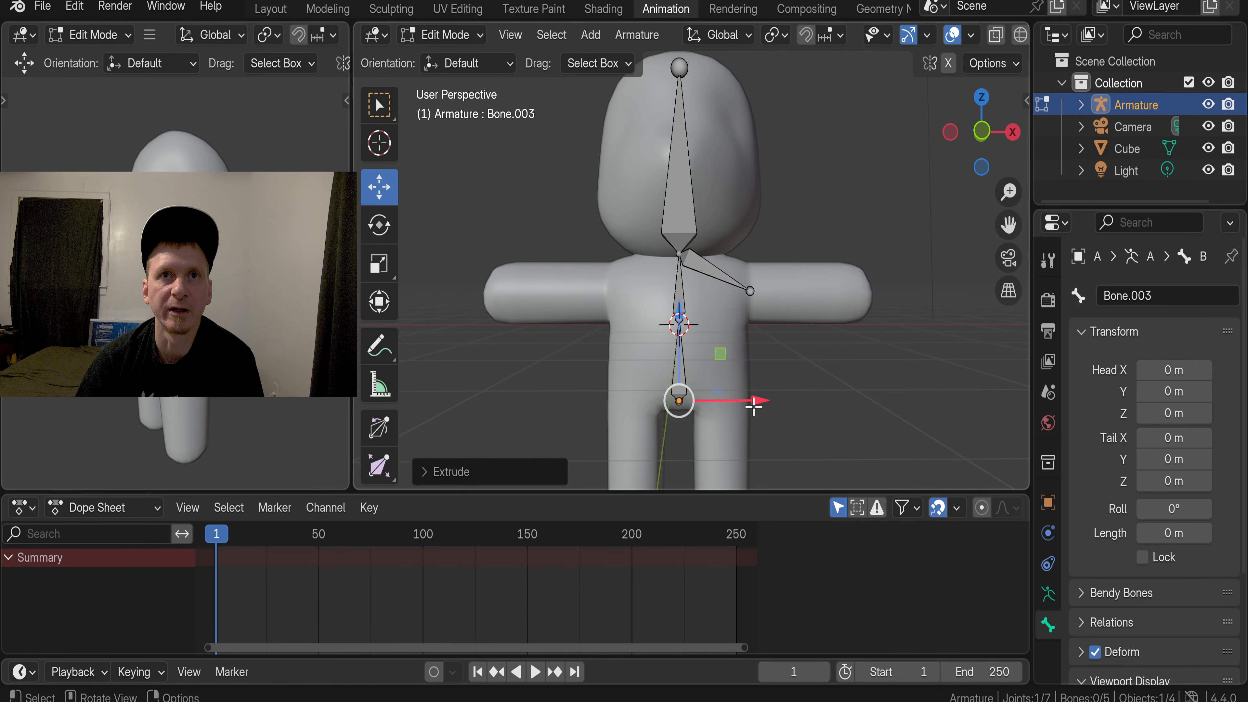
pyautogui.moveTo(754, 406); pyautogui.dragTo(798, 401)
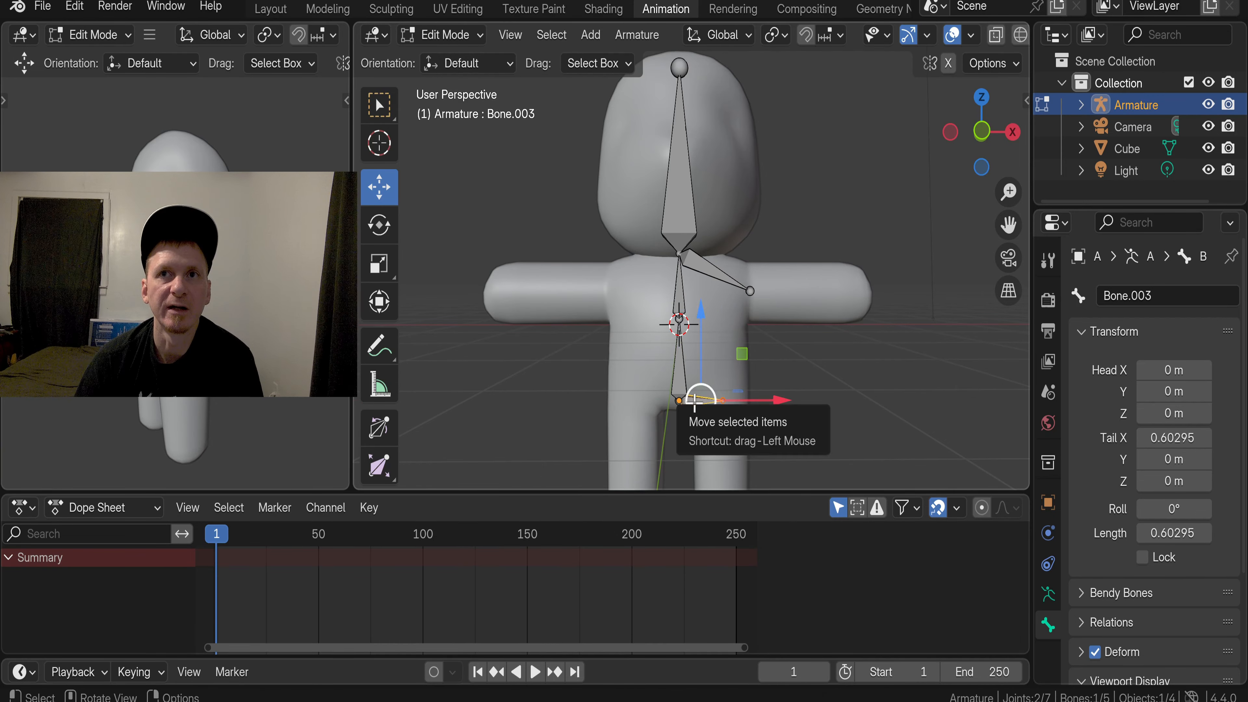
# Try to rename the new hip bone as Bone.l
pyautogui.click(1136, 296)
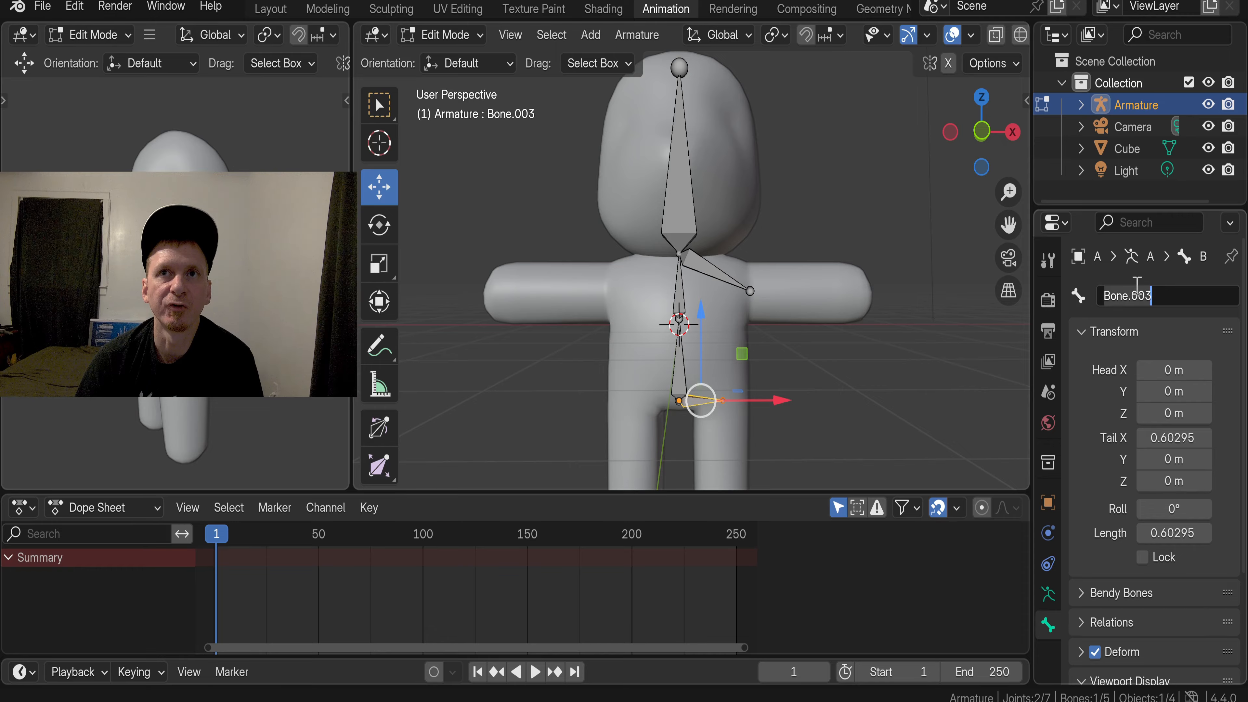
pyautogui.click(1136, 297)
pyautogui.moveTo(1136, 296); pyautogui.dragTo(1176, 297)
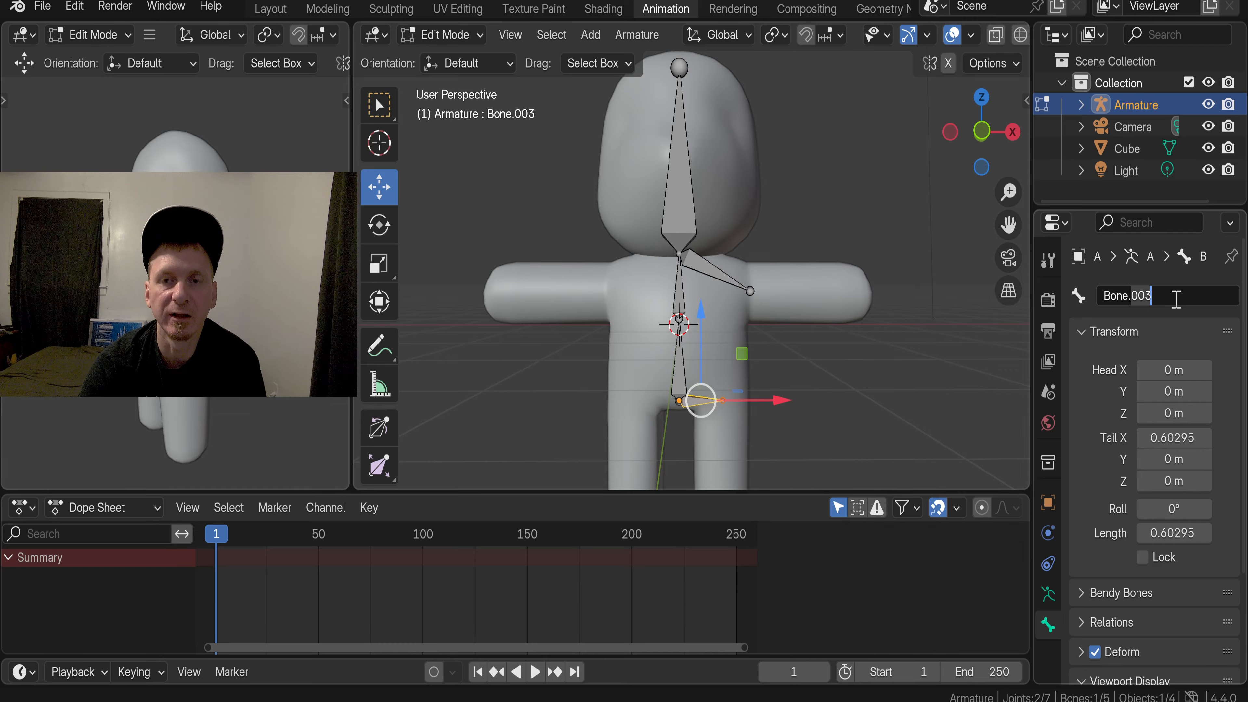
pyautogui.write('l.001')
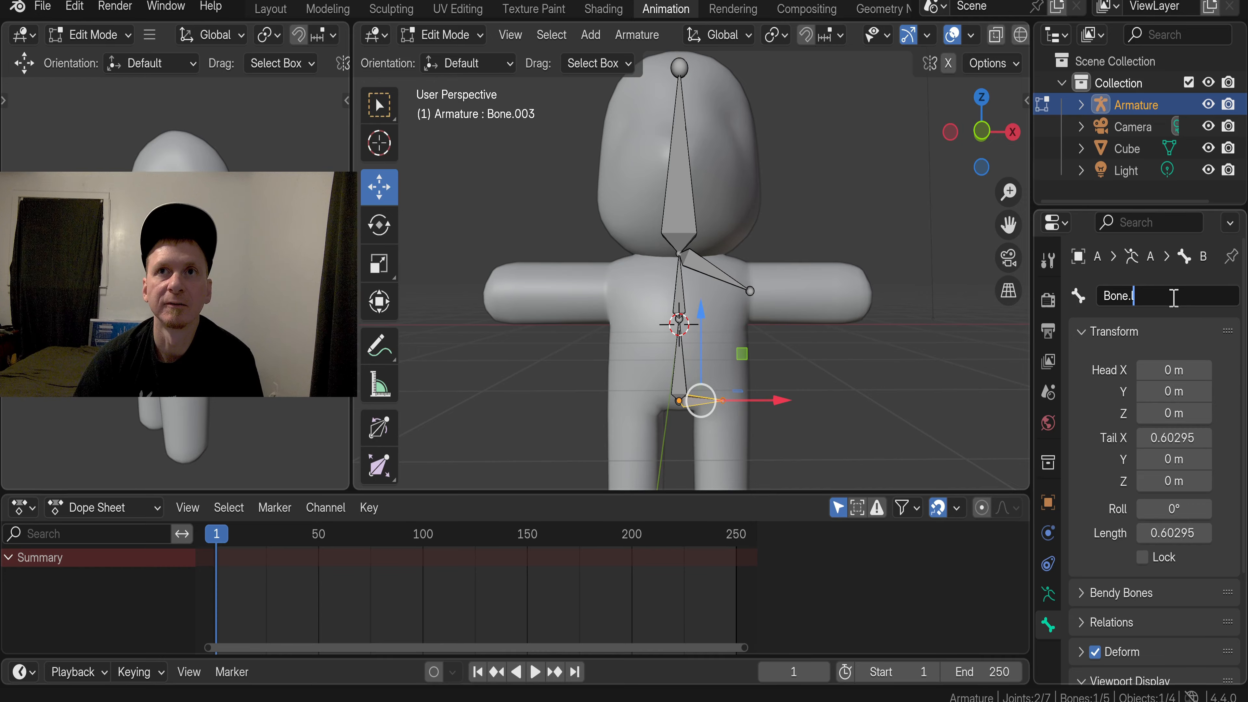
pyautogui.press('Return')
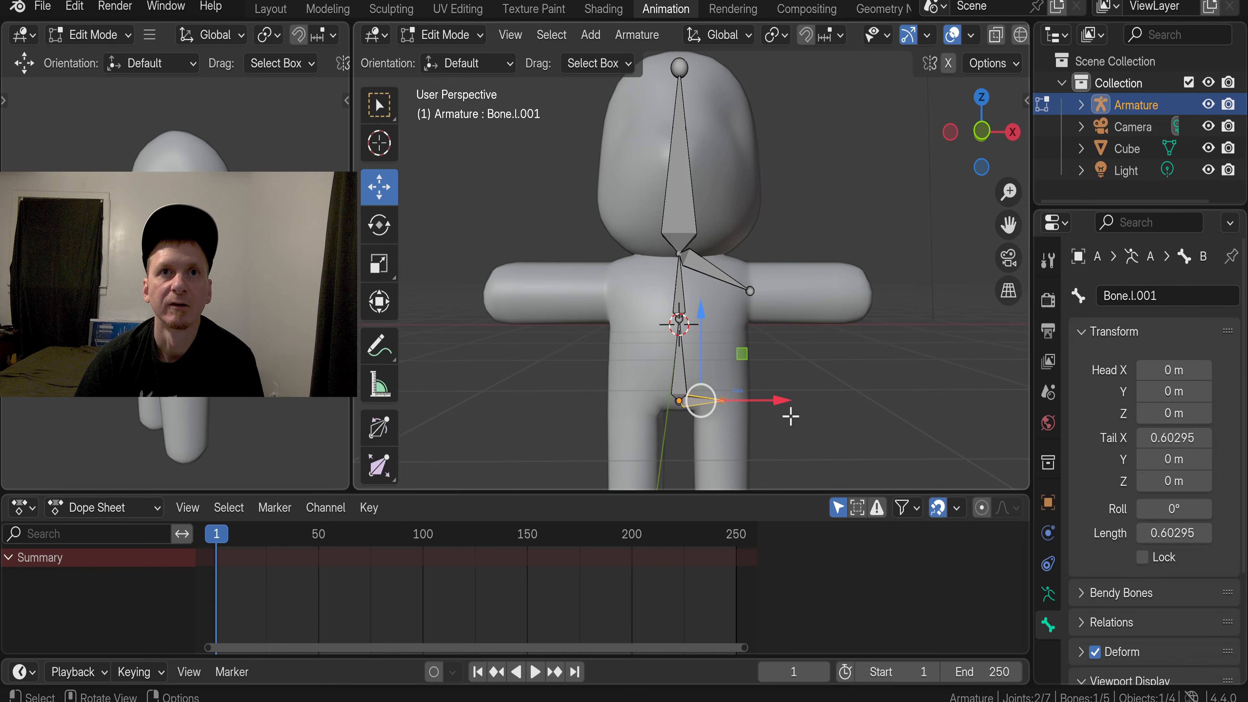
# Rename the hip bone on the positive X side as Bone2.l
pyautogui.click(719, 276)
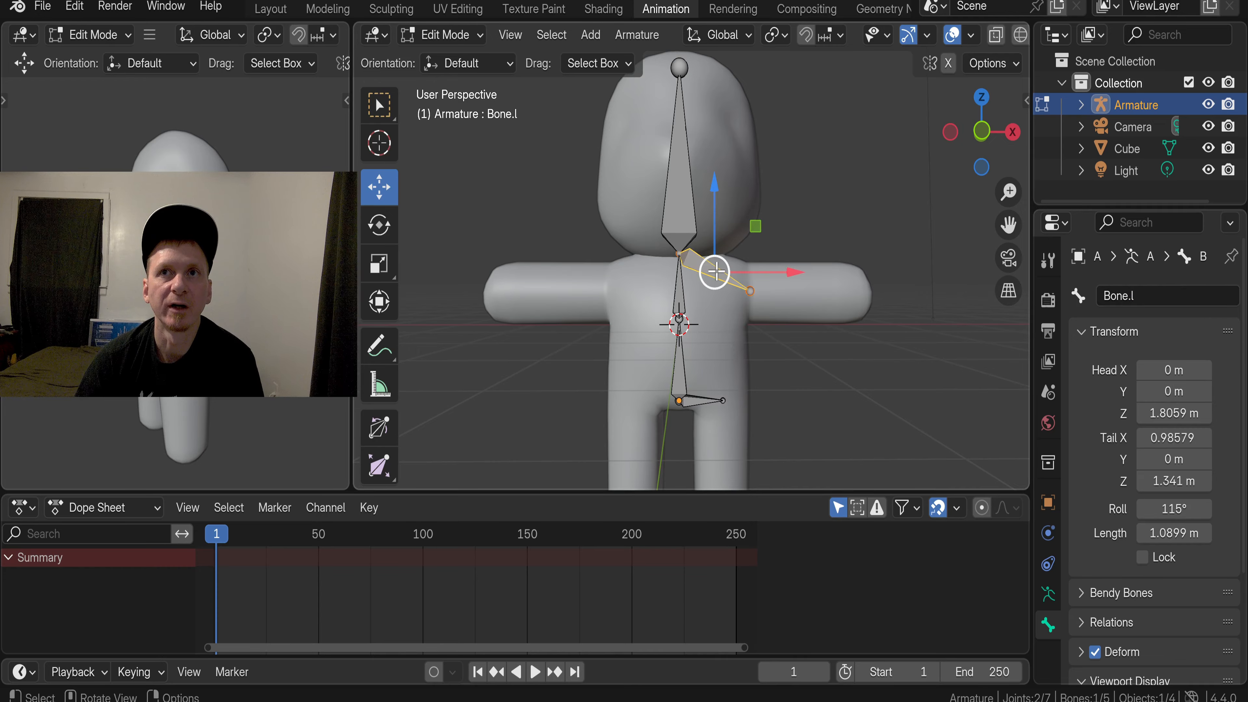
pyautogui.click(691, 401)
pyautogui.click(1141, 296)
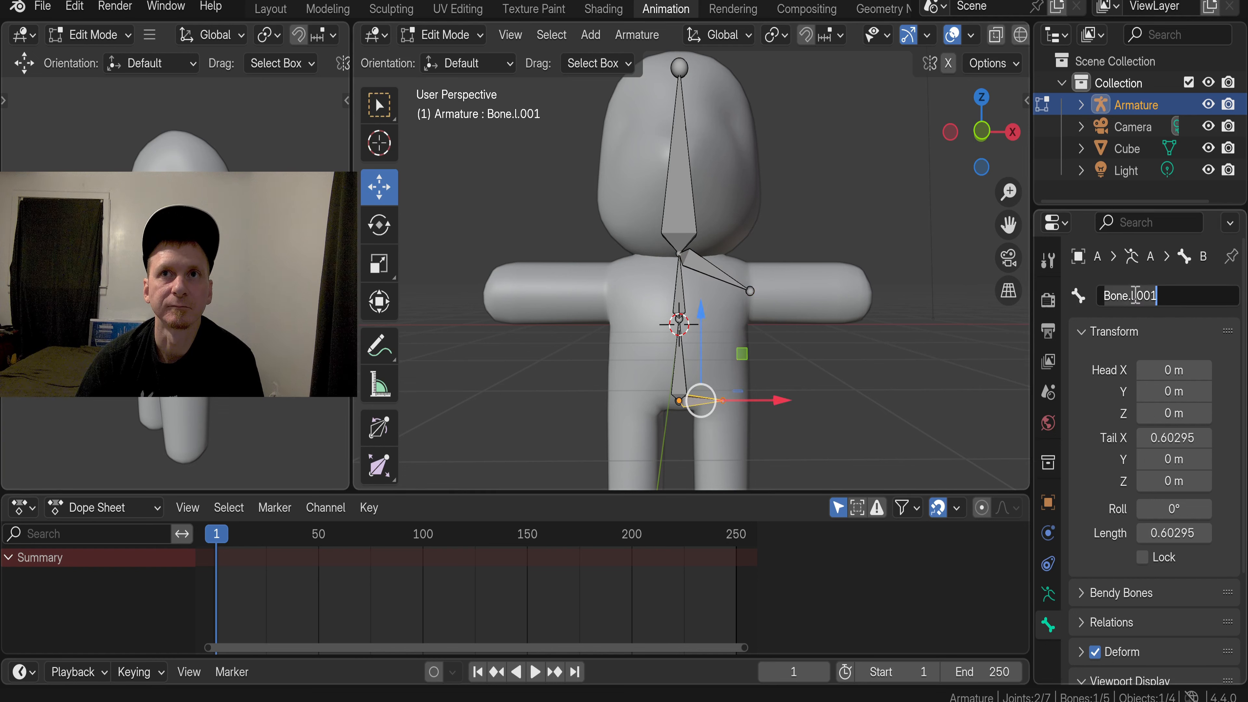
pyautogui.click(1142, 295)
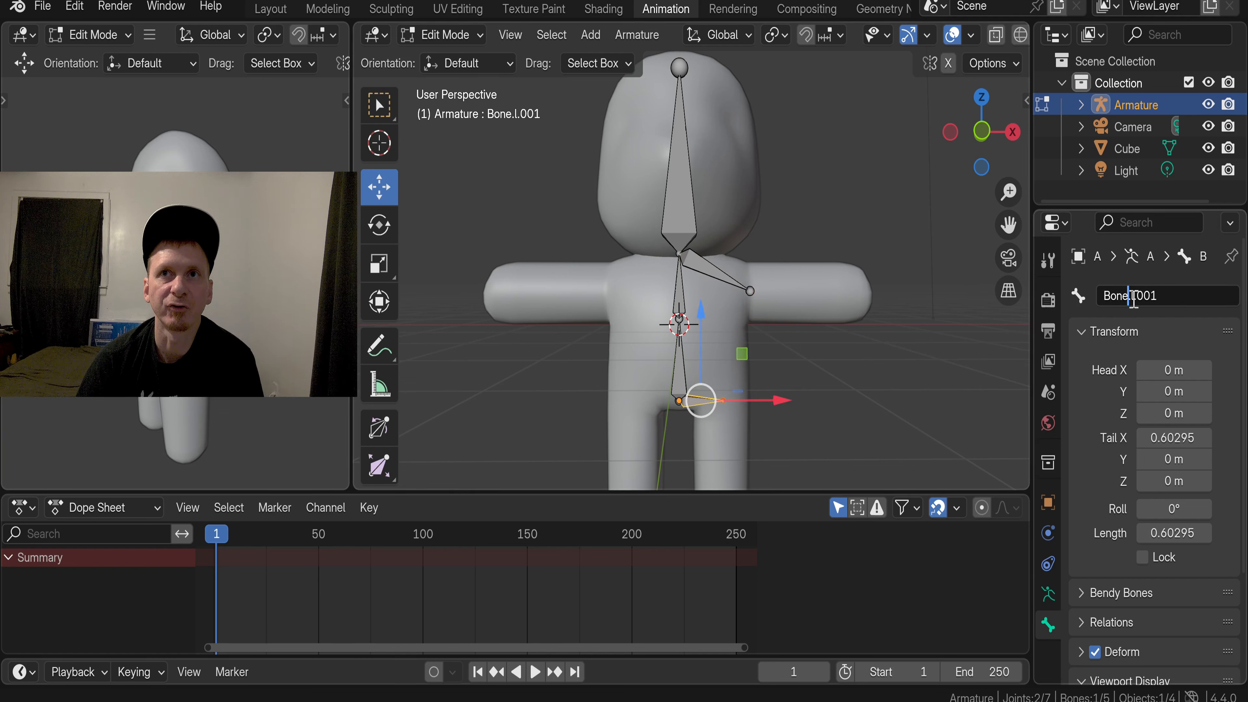
pyautogui.write('2')
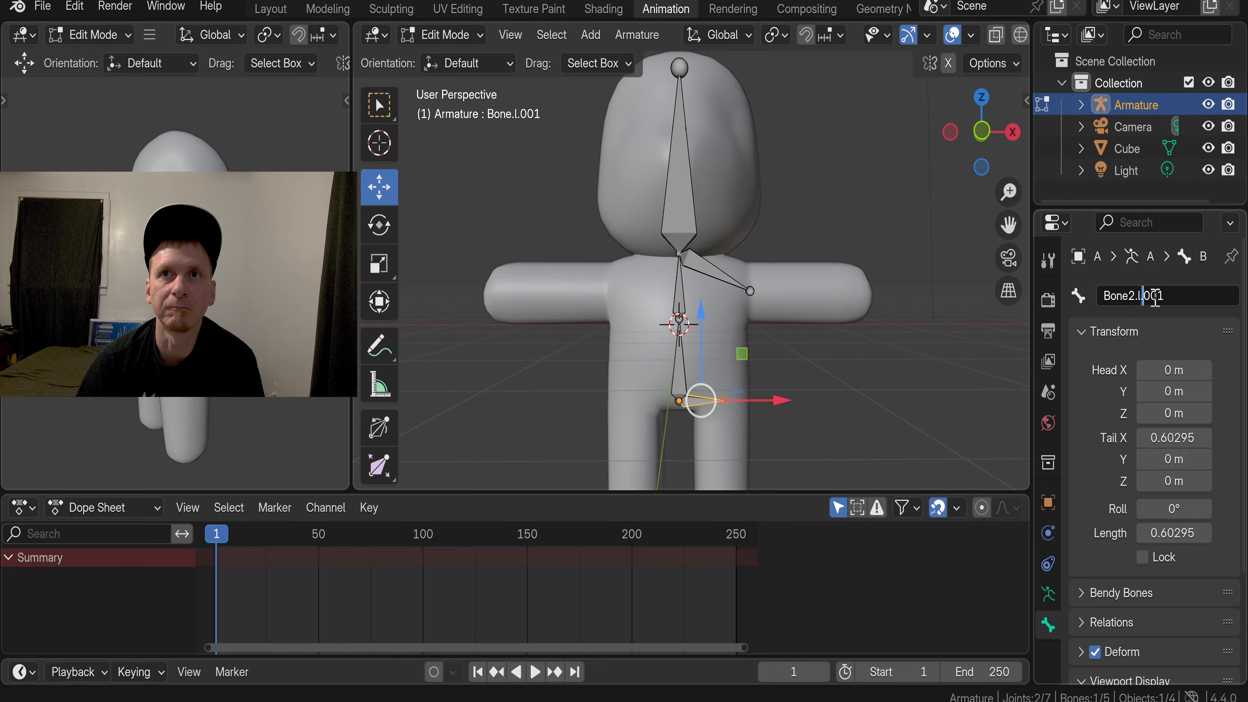
pyautogui.moveTo(1155, 297); pyautogui.dragTo(1195, 297)
pyautogui.press('BackSpace')
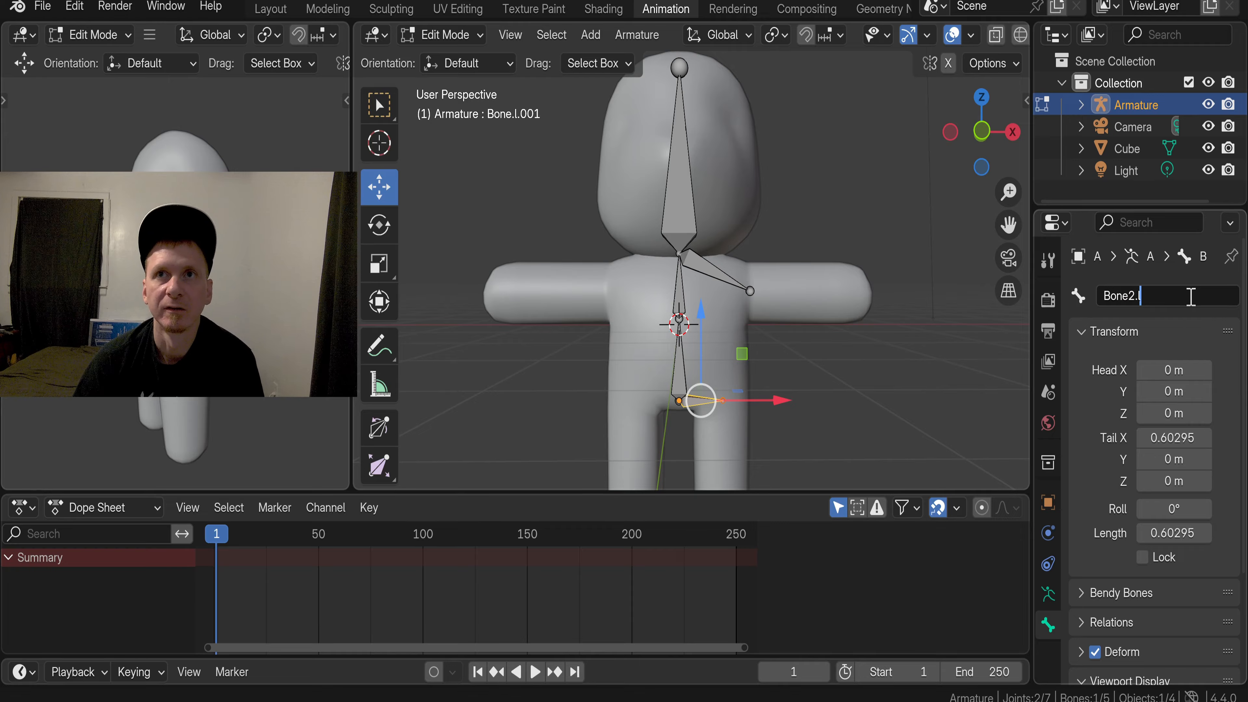
pyautogui.write('l')
pyautogui.click(1117, 295)
pyautogui.click(1141, 294)
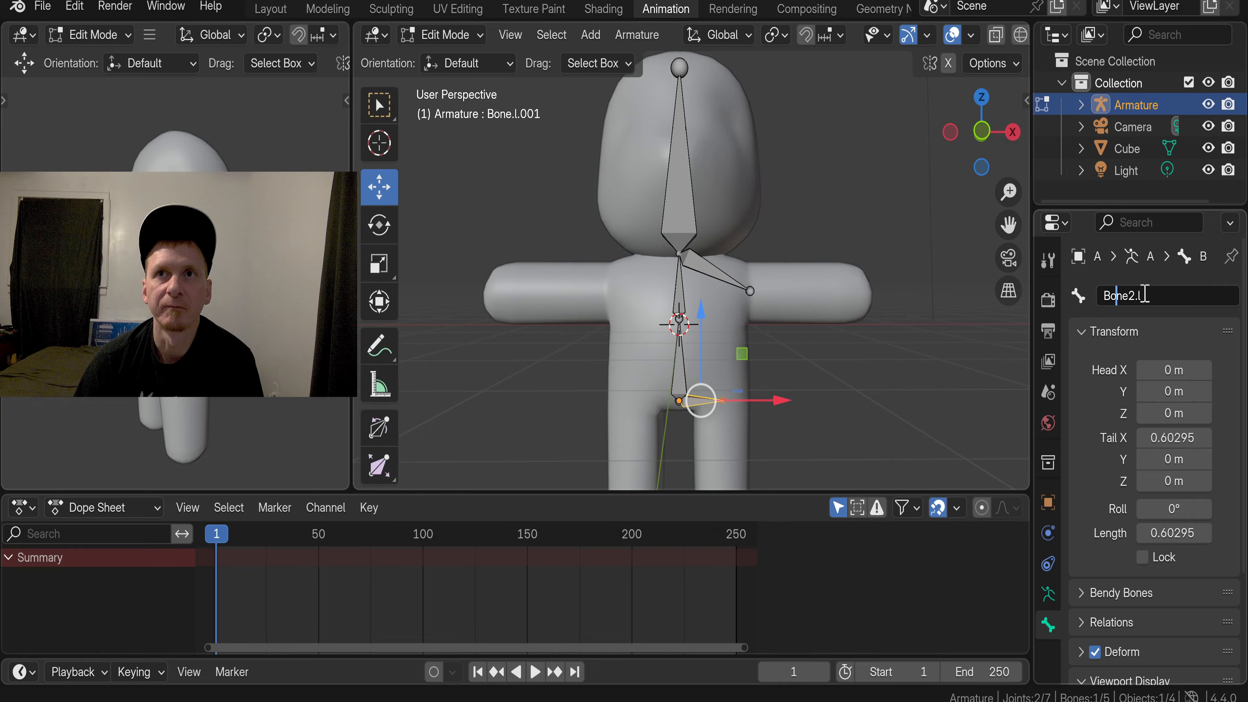
pyautogui.press('Return')
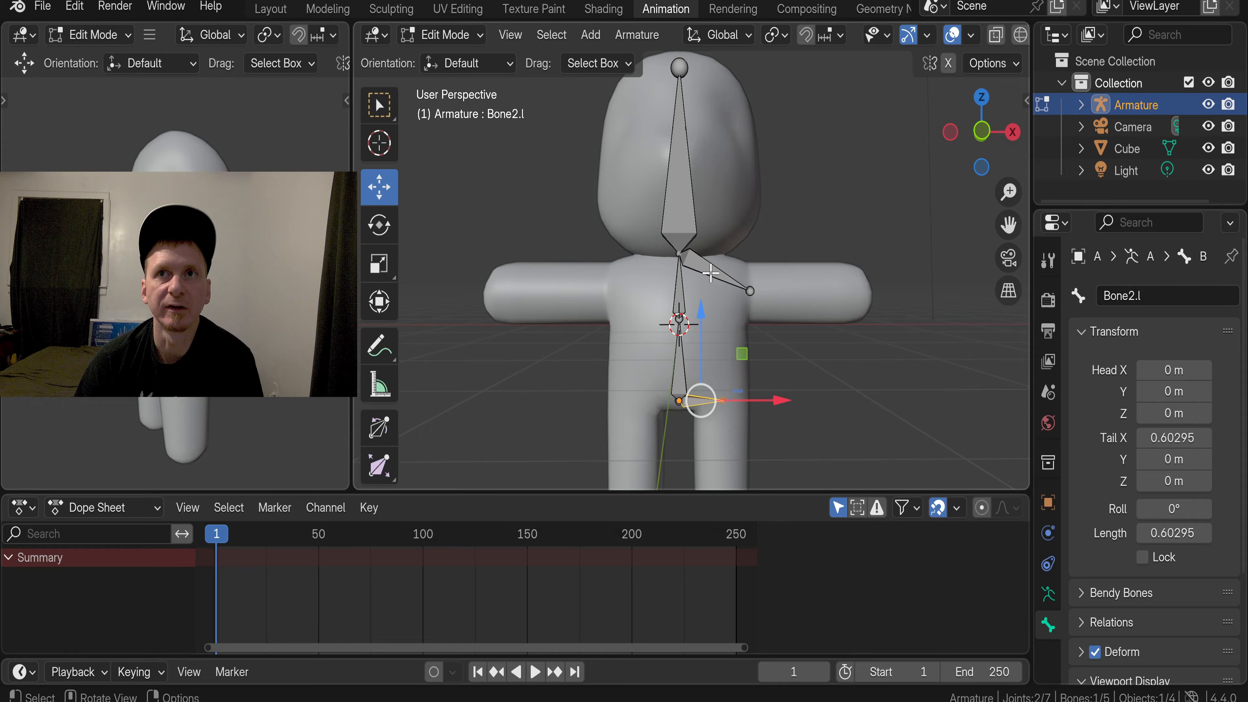
# Select the hip and shoulder bones on the positive X side, enable X-axis mirroring and symmetrize them to the other side
pyautogui.click(709, 257)
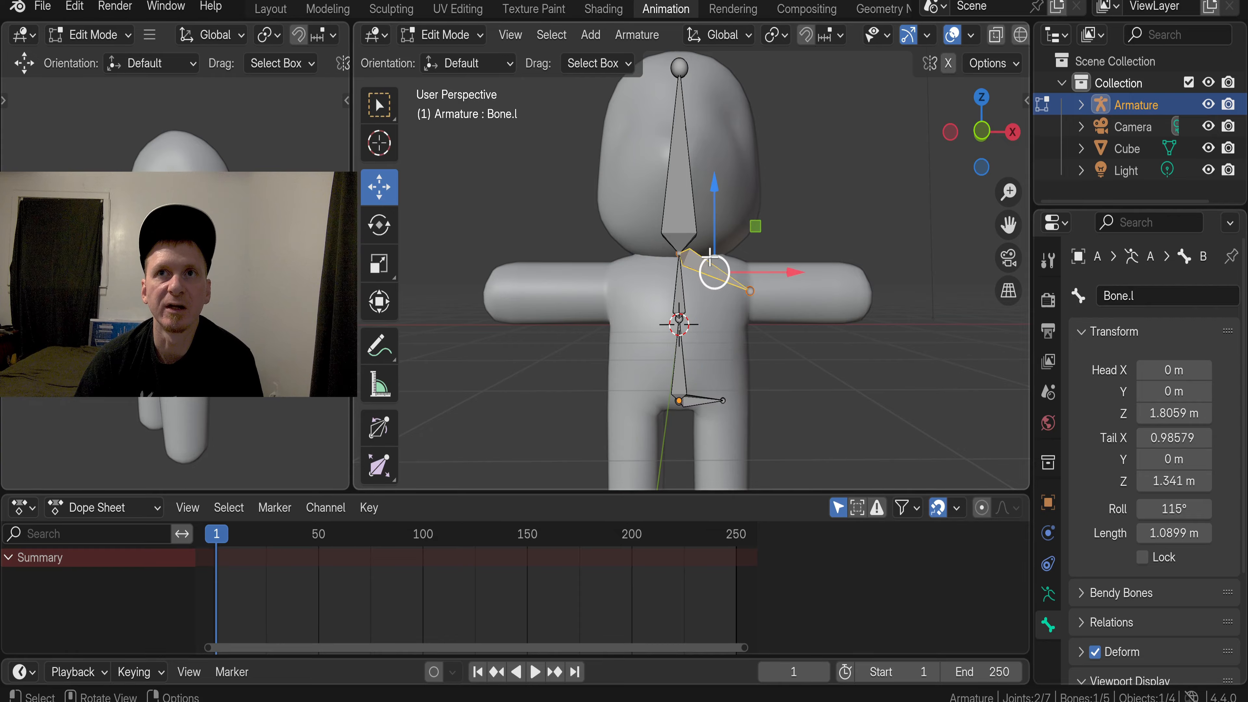
pyautogui.click(705, 406)
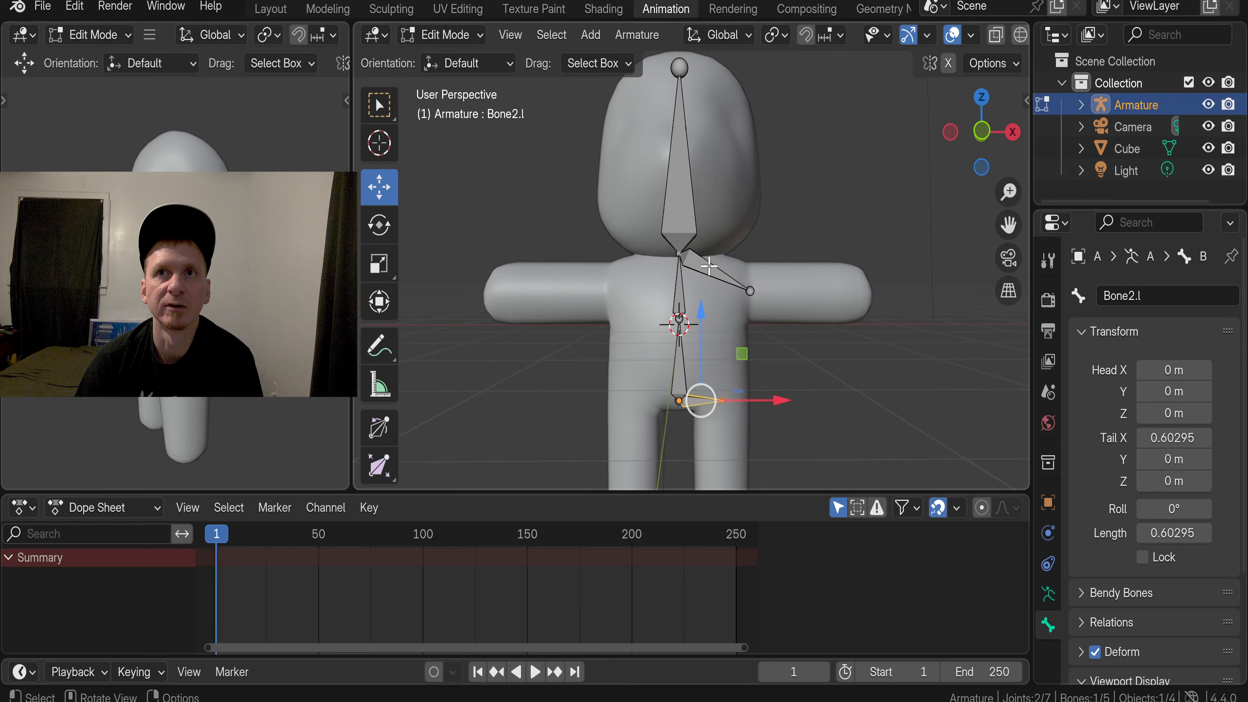
pyautogui.click(709, 266)
pyautogui.click(696, 400)
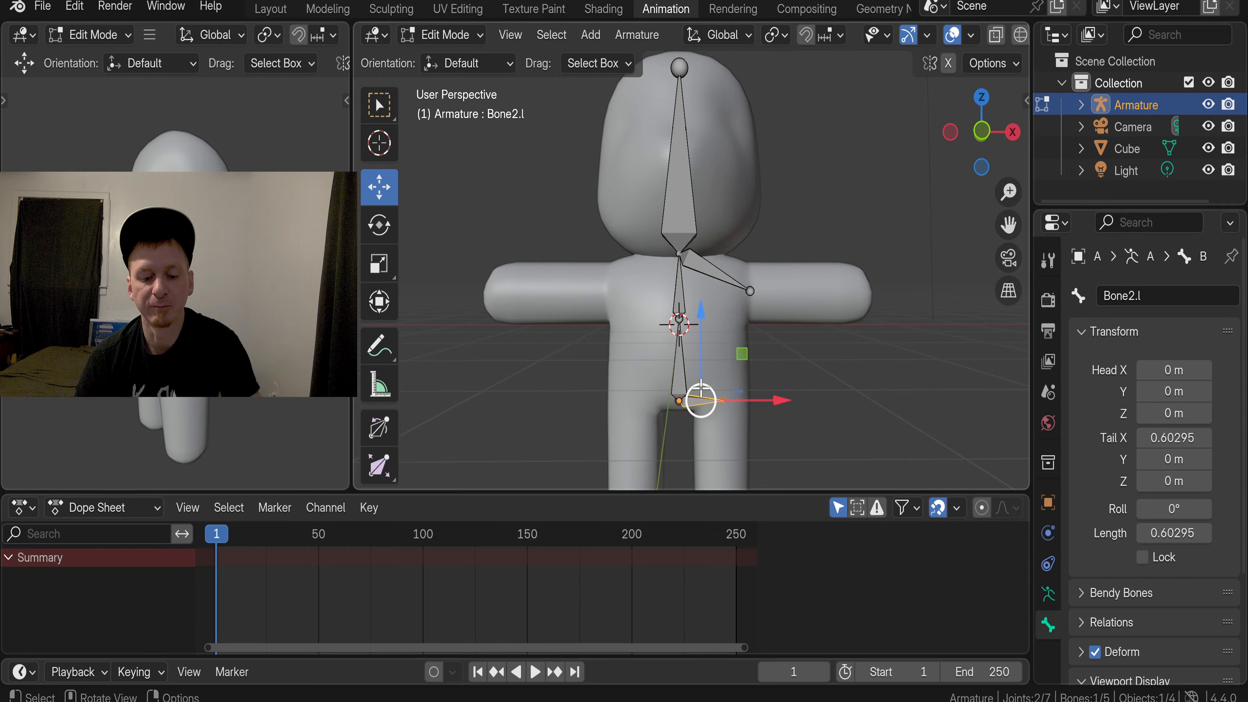
pyautogui.keyDown('shift'); pyautogui.click(711, 269); pyautogui.keyUp('shift')
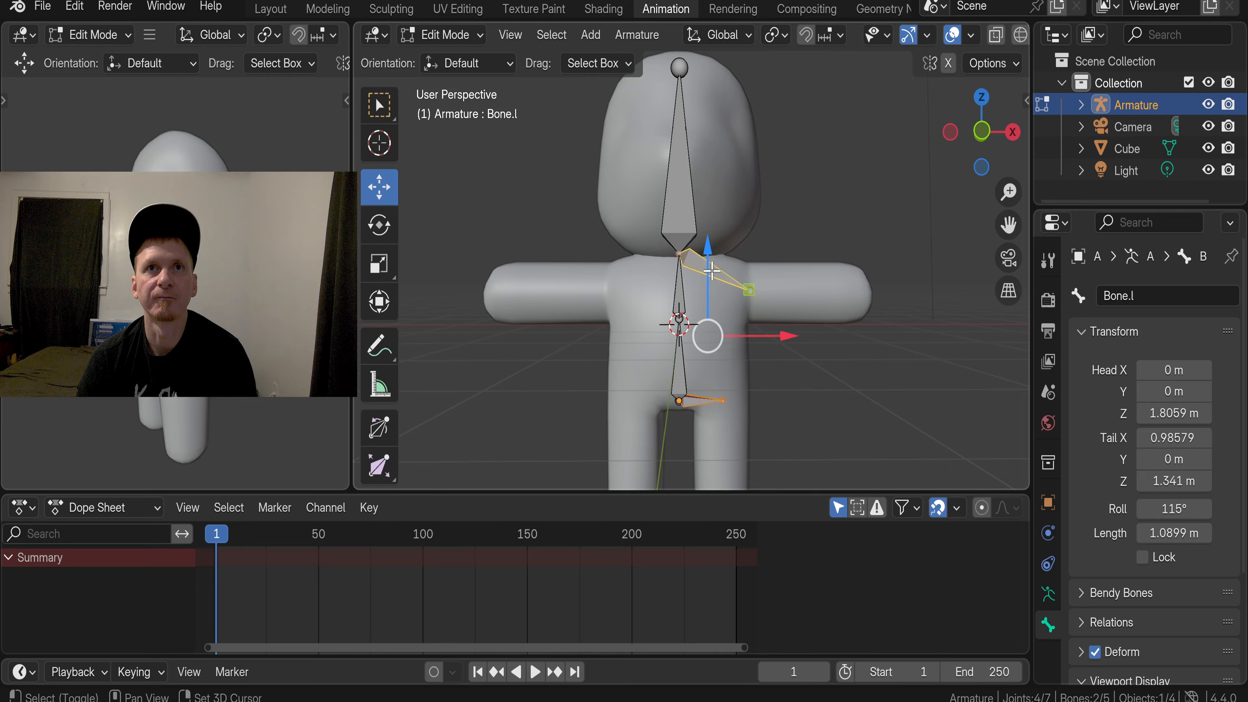
pyautogui.click(948, 64)
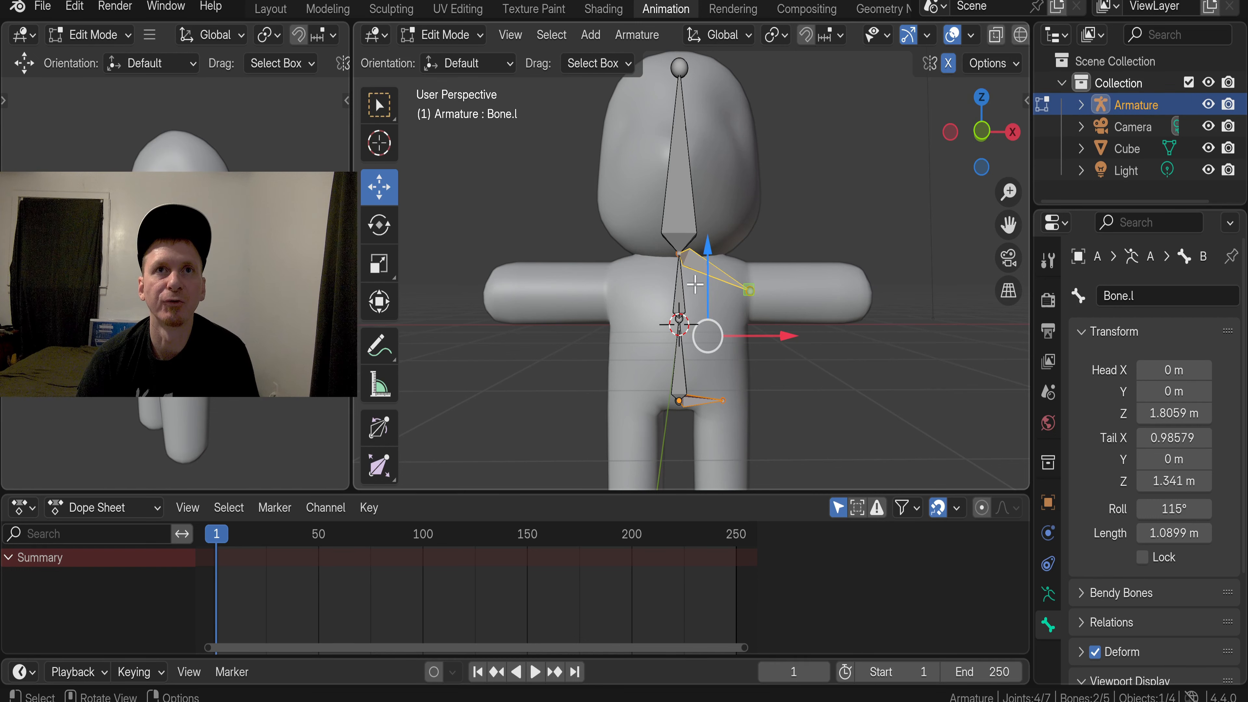
pyautogui.rightClick(698, 263)
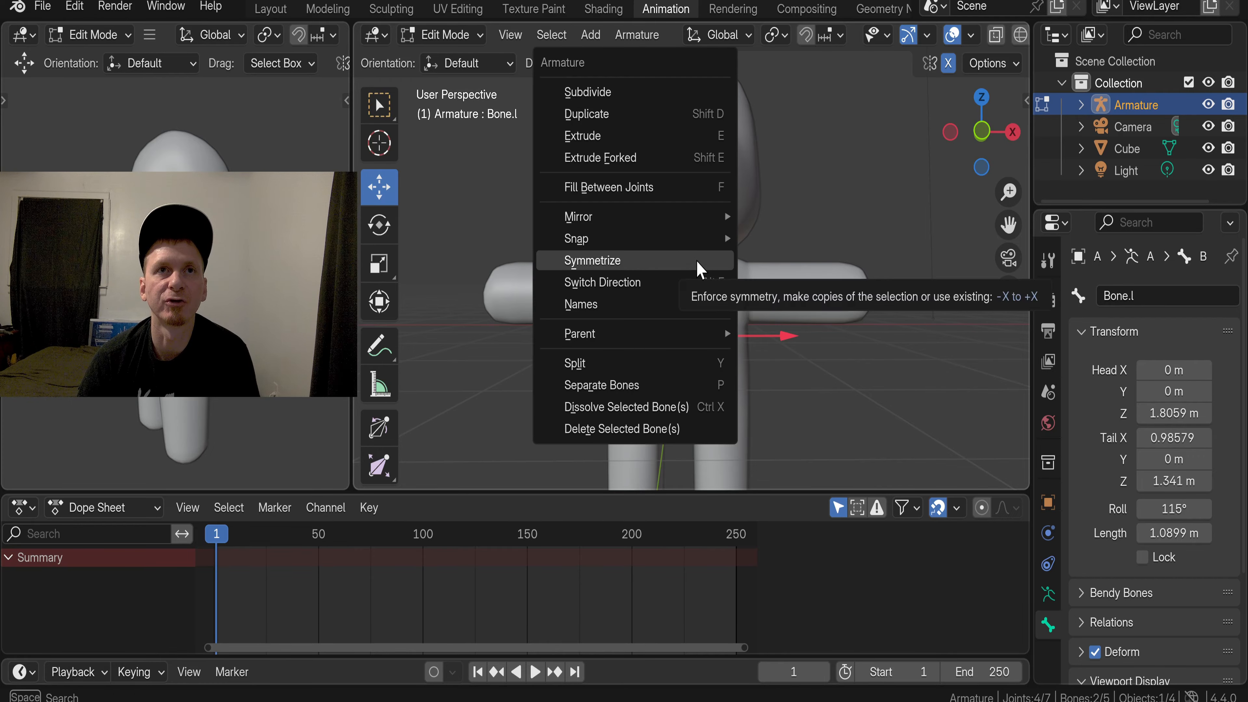
pyautogui.click(586, 266)
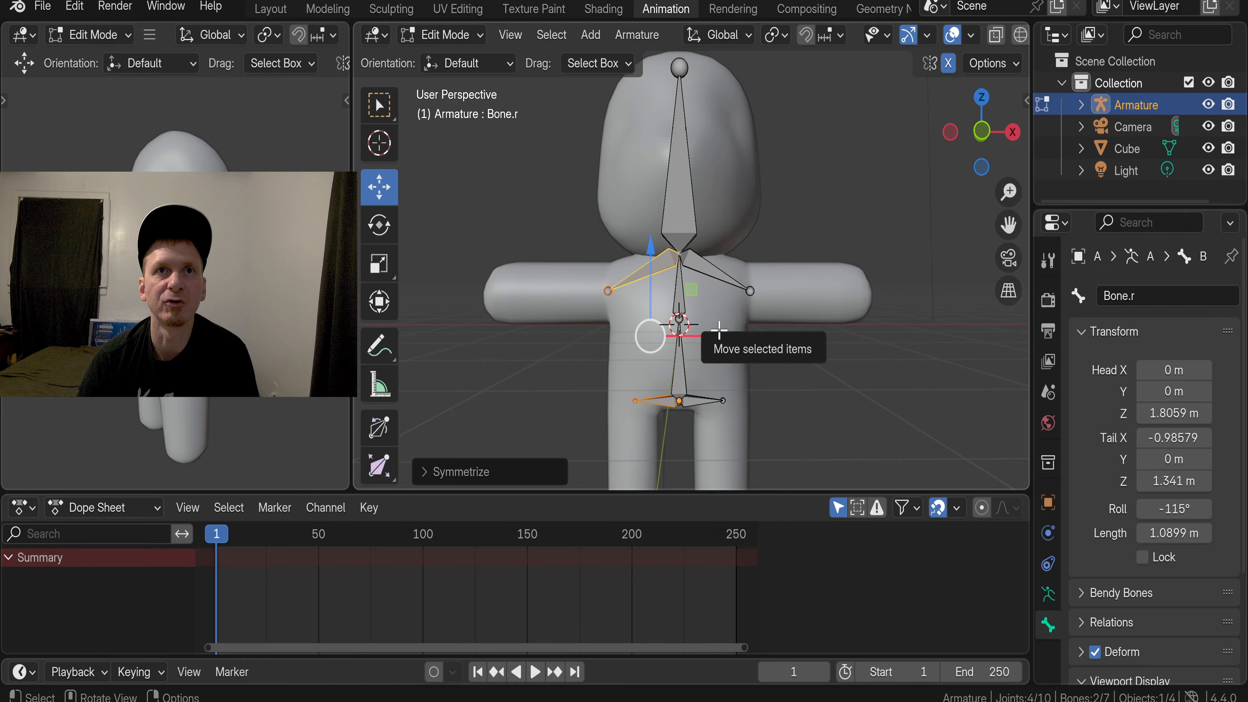
# Extrude mirrored upper arm bones from the shoulder tips outward along X to mid-arm, about 1.83 m from the center
pyautogui.click(720, 277)
pyautogui.click(750, 290)
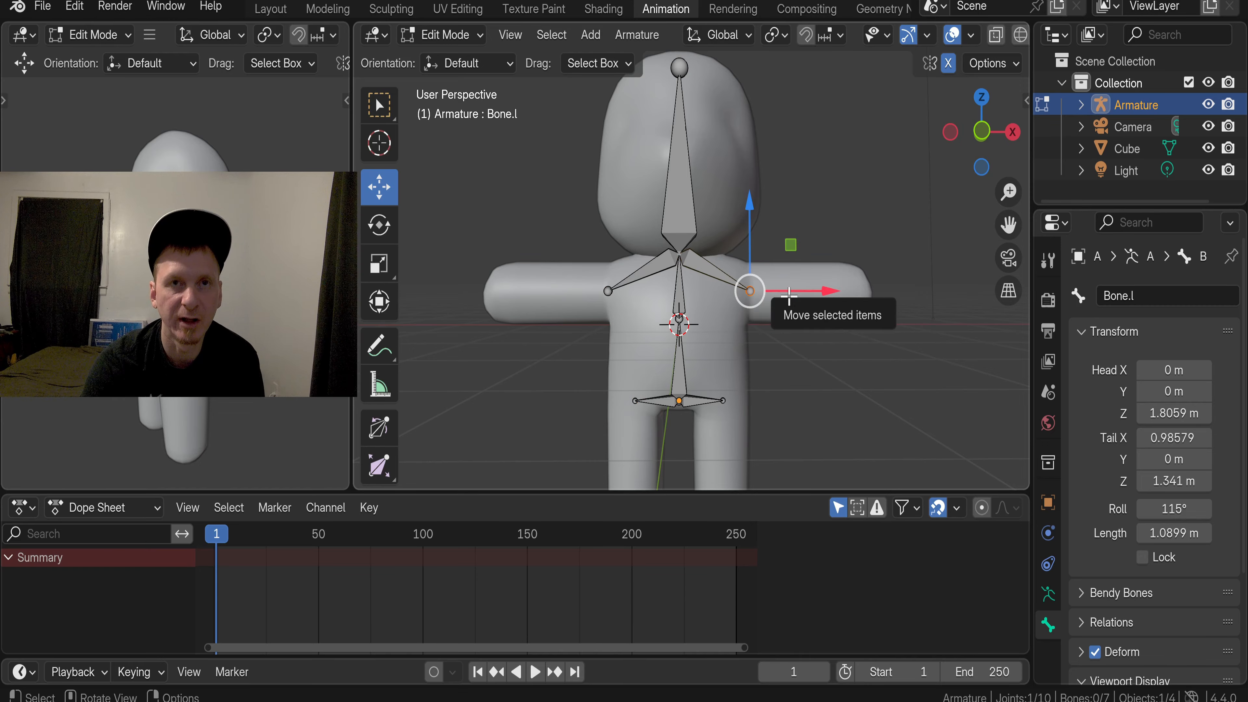
pyautogui.hotkey('shift', 'e')
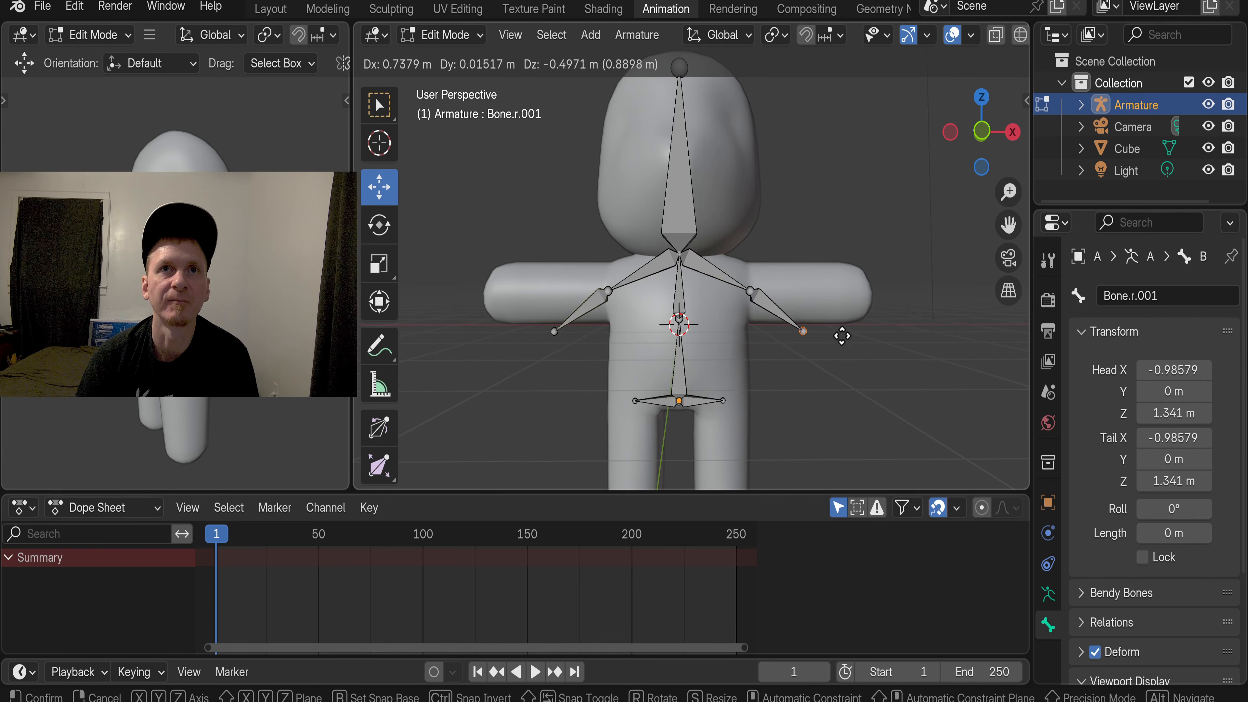
pyautogui.press('Escape')
pyautogui.moveTo(826, 292); pyautogui.dragTo(866, 297)
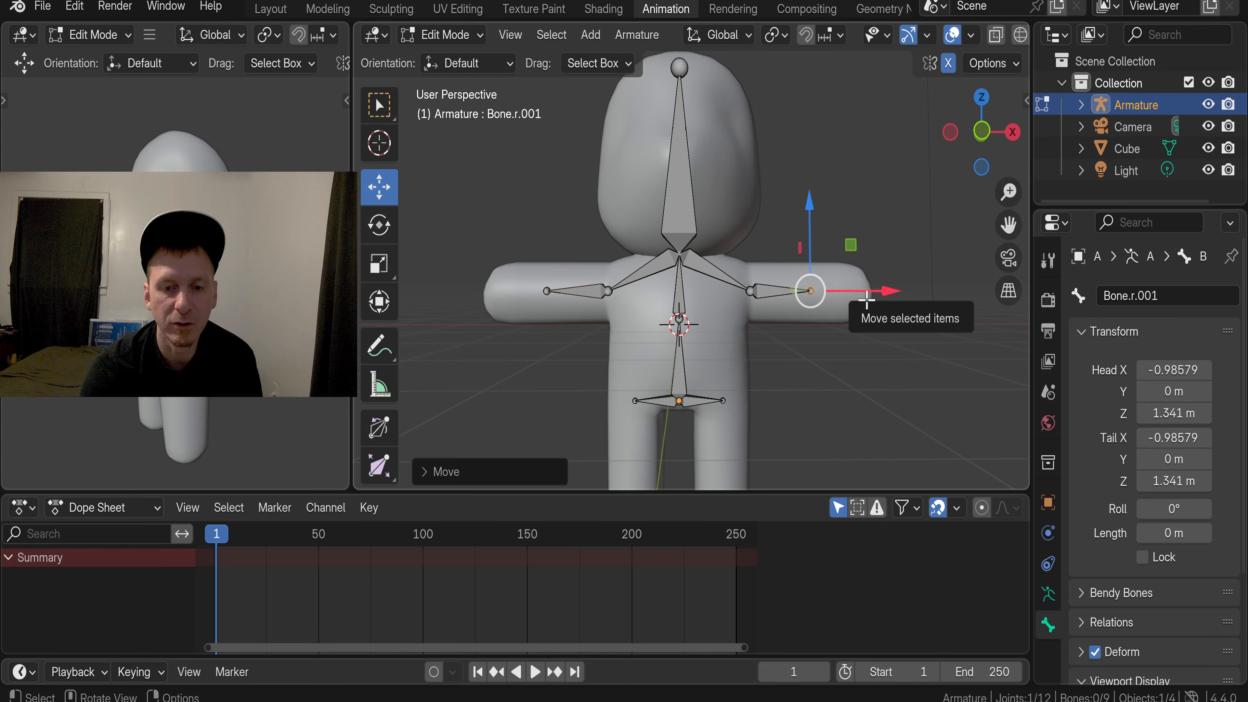
# Extrude mirrored forearm bones from the elbow joints outward along X to the ends of the arms
pyautogui.press('e')
pyautogui.press('Escape')
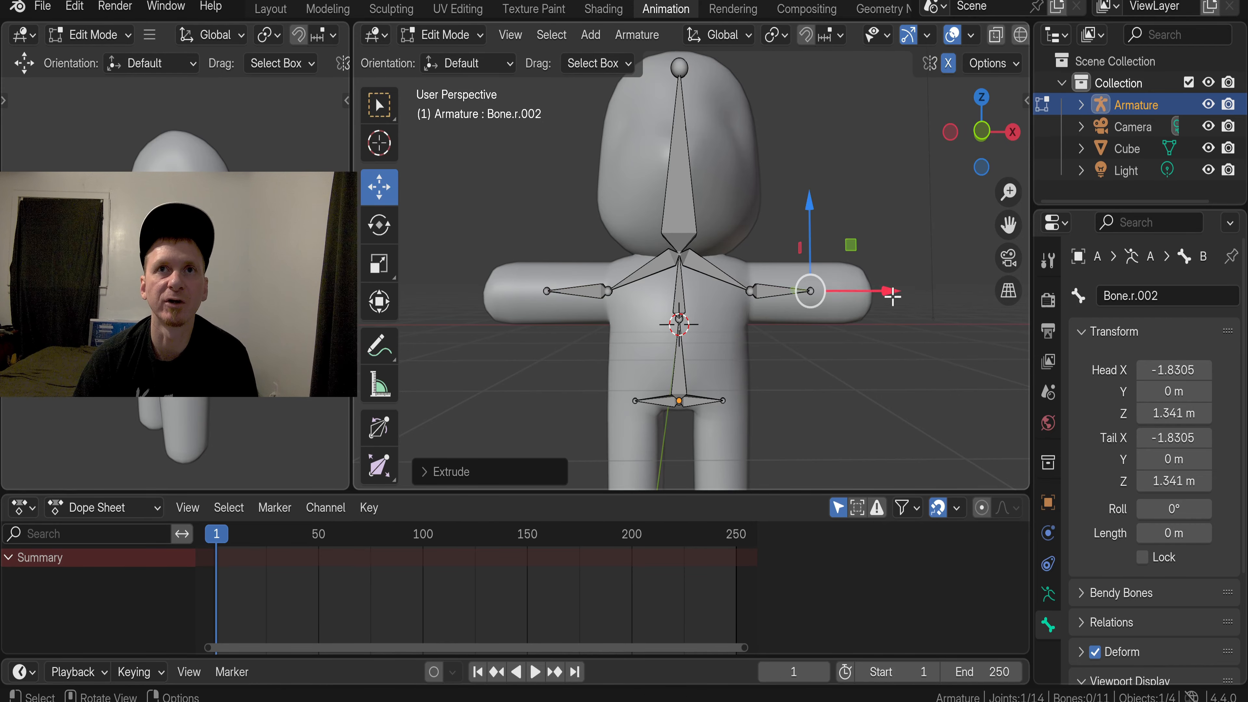
pyautogui.moveTo(889, 291); pyautogui.dragTo(958, 298)
pyautogui.press('Escape')
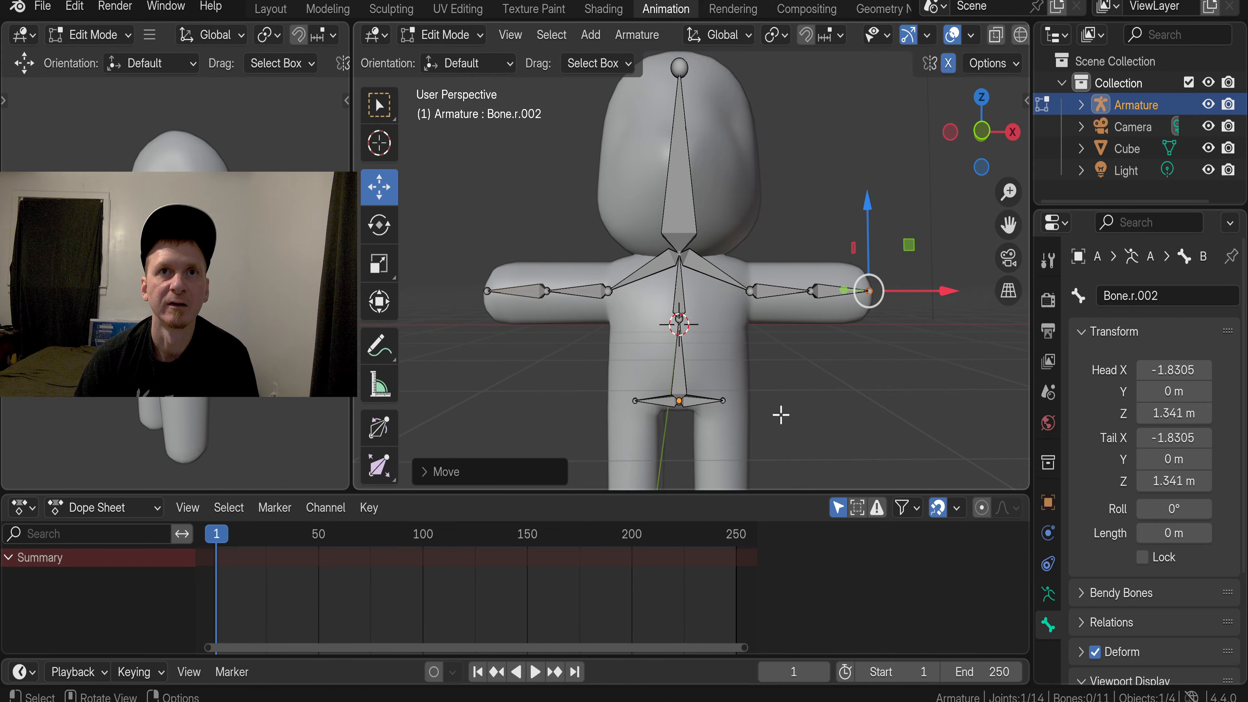
# Extrude mirrored upper leg bones from the hip tips straight down along Z to mid-leg, about 0.83 m below the hips
pyautogui.click(722, 400)
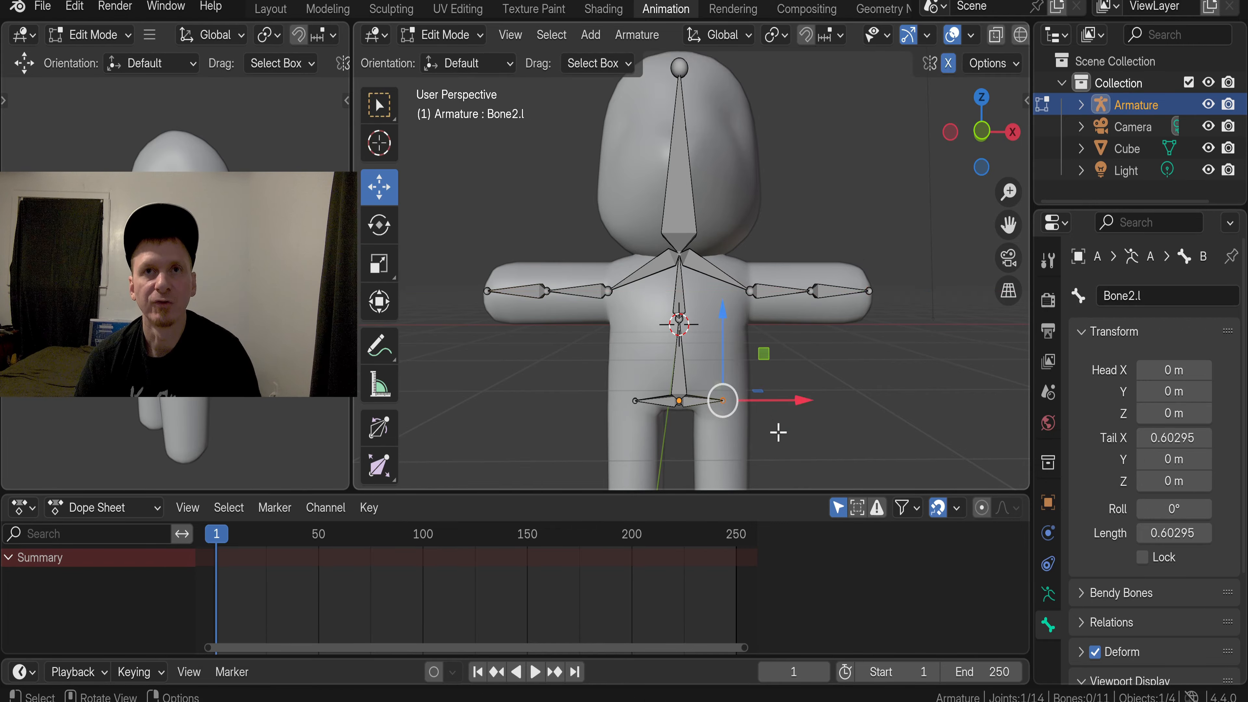
pyautogui.keyDown('shift'); pyautogui.moveTo(780, 432); pyautogui.dragTo(802, 360, button='middle'); pyautogui.keyUp('shift')
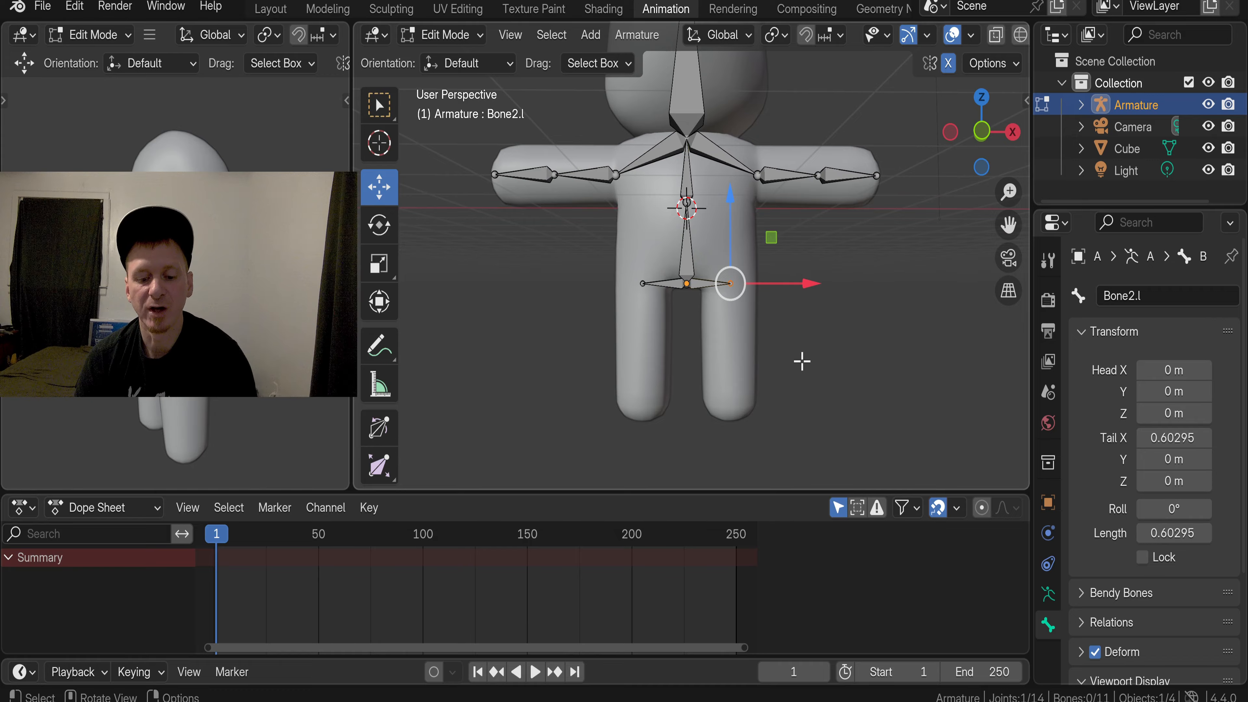
pyautogui.hotkey('shift', 'e')
pyautogui.press('Escape')
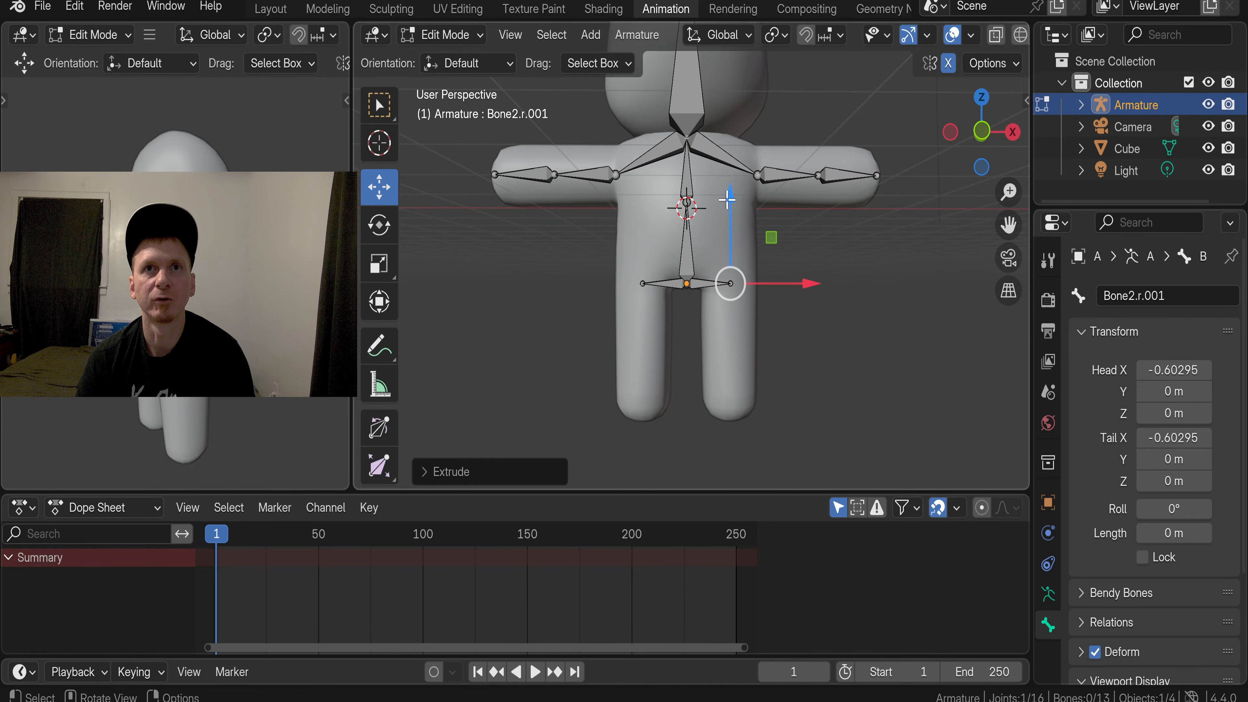
pyautogui.press('g')
pyautogui.press('z')
pyautogui.click(818, 272)
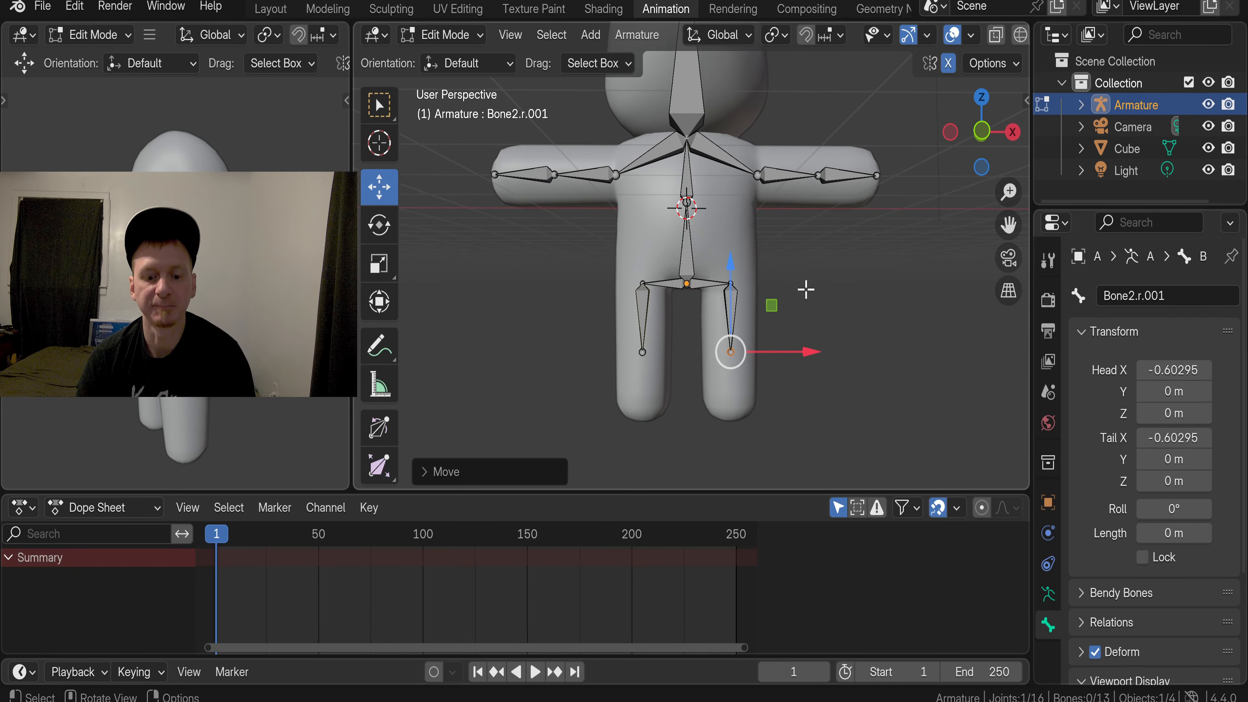
# Extrude mirrored lower leg bones from the knee joints down along Z to the feet, about 1.59 m below the hips
pyautogui.hotkey('shift', 'e')
pyautogui.press('Escape')
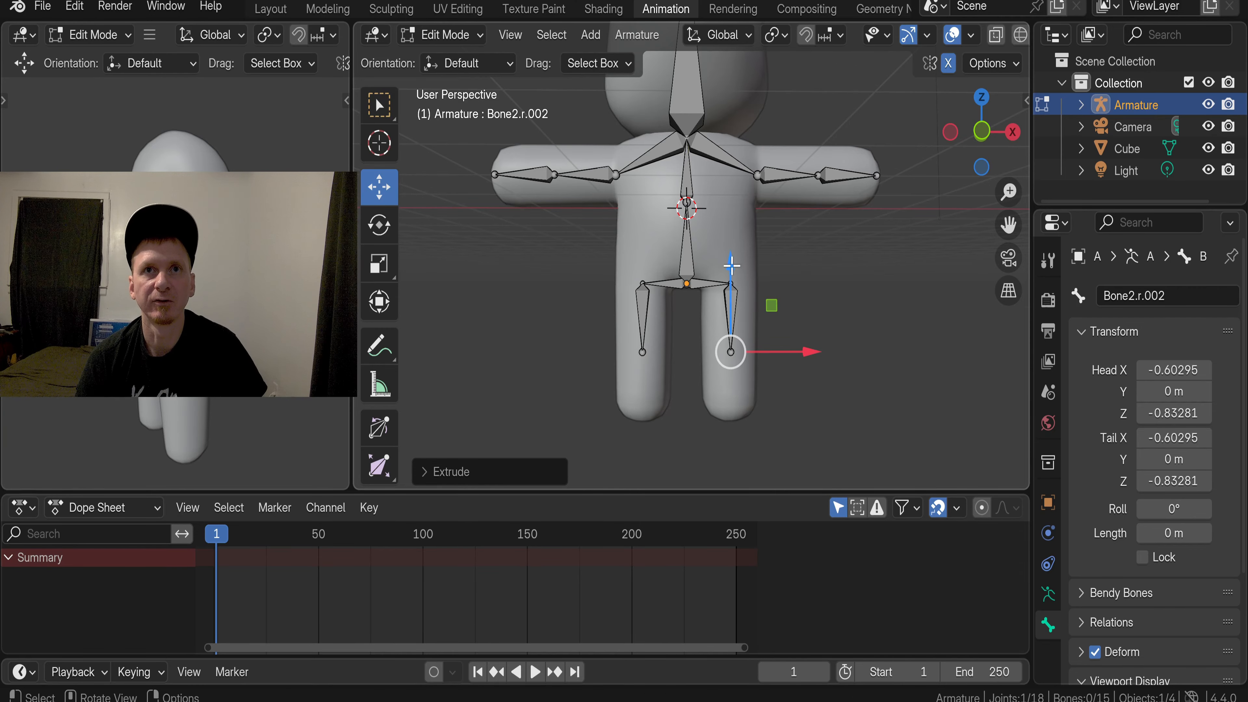
pyautogui.press('g')
pyautogui.press('z')
pyautogui.click(733, 333)
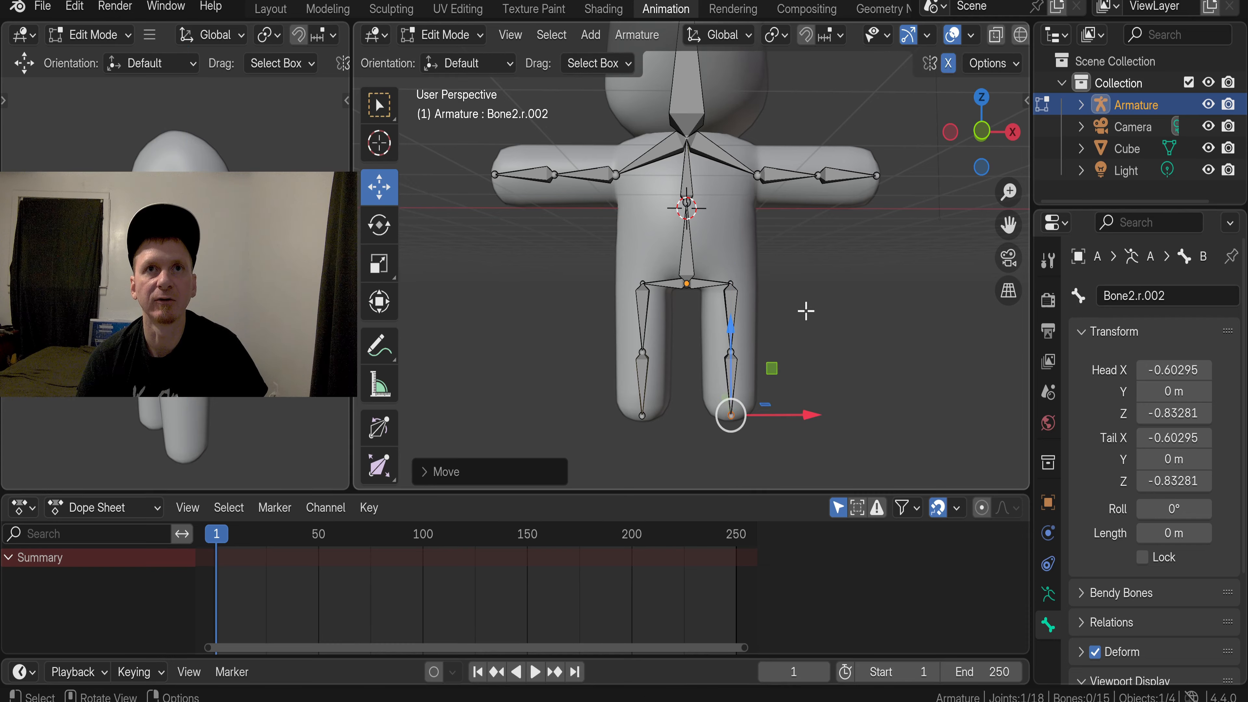
pyautogui.scroll(-1, 802, 304)
pyautogui.keyDown('shift'); pyautogui.moveTo(800, 267); pyautogui.dragTo(803, 360, button='middle'); pyautogui.keyUp('shift')
pyautogui.scroll(-3, 804, 359)
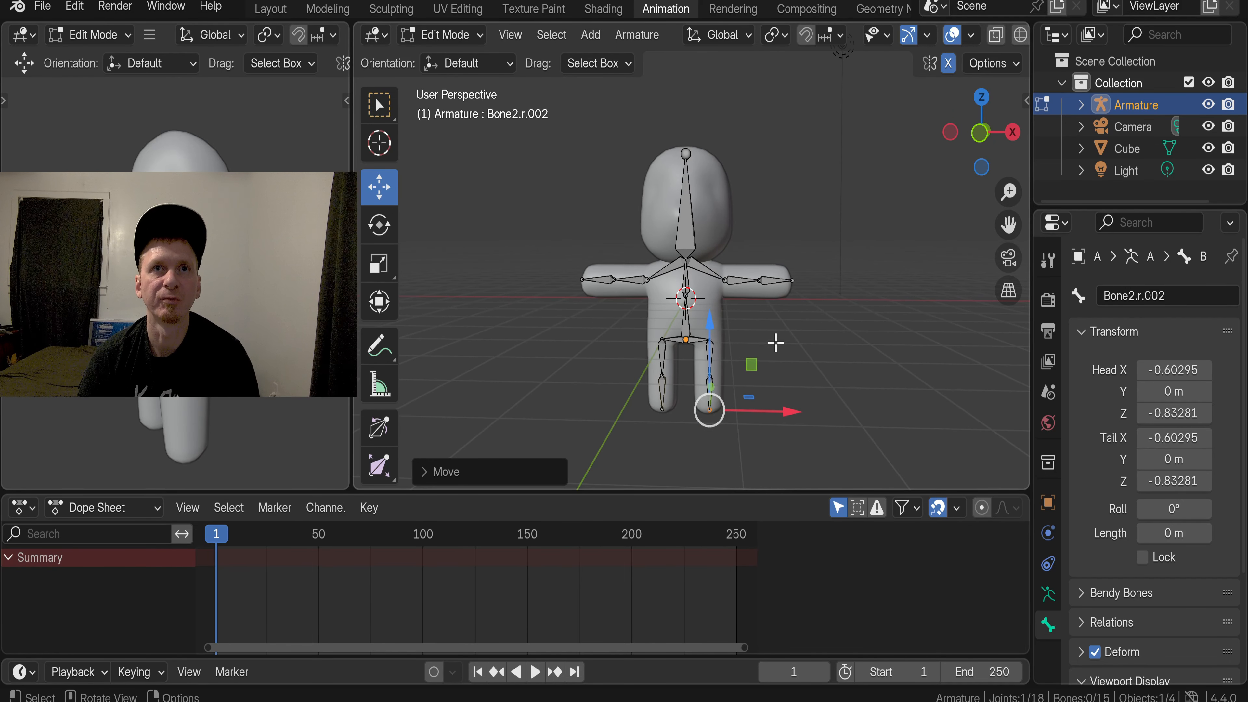
pyautogui.scroll(3, 766, 342)
pyautogui.scroll(-2, 769, 347)
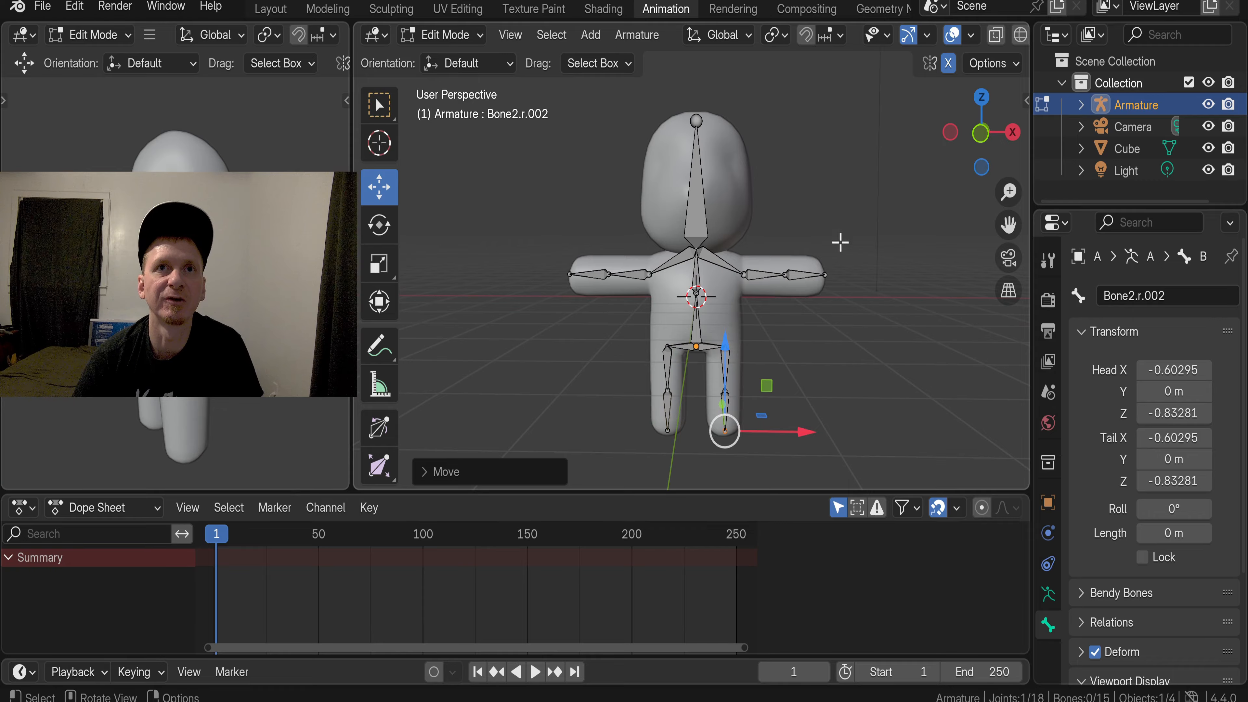
pyautogui.moveTo(761, 306)
pyautogui.mouseDown(button='middle')
pyautogui.moveTo(764, 318)
pyautogui.moveTo(766, 305)
pyautogui.mouseUp(button='middle')
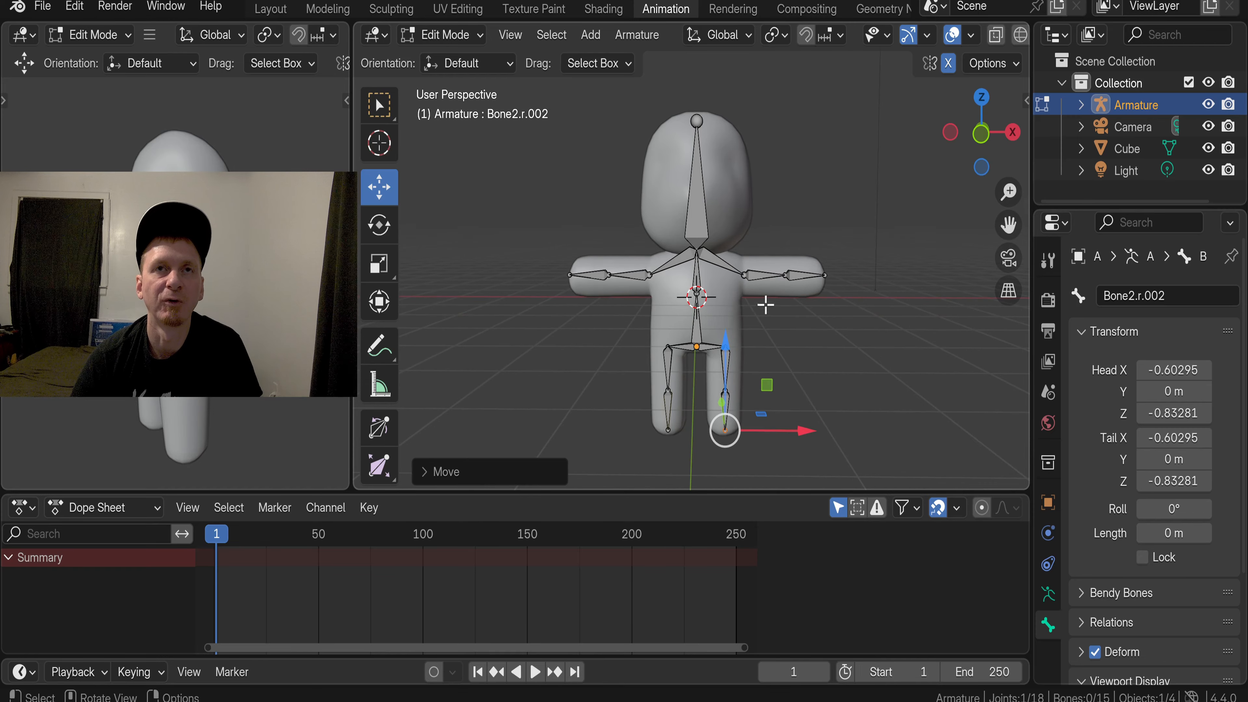
# Select the Cube mesh and the Armature, switch to Object Mode and parent the mesh to the armature with automatic weights
pyautogui.click(1123, 151)
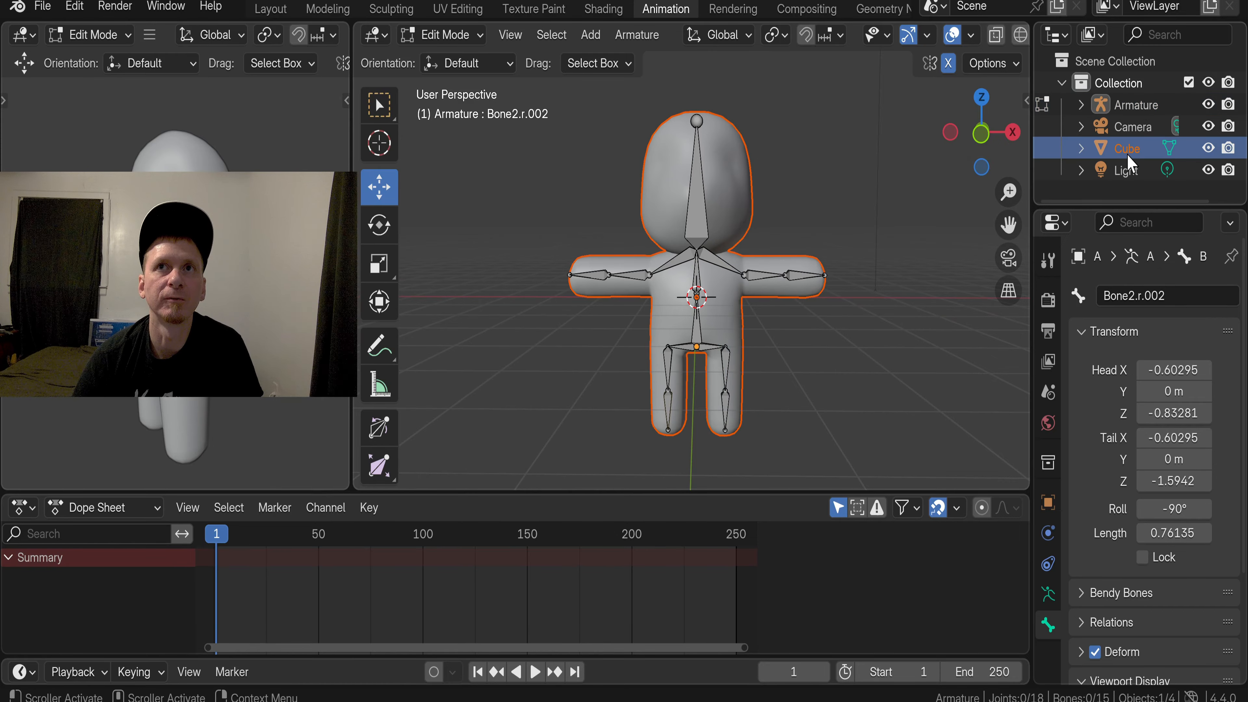
pyautogui.keyDown('ctrl'); pyautogui.click(1135, 105); pyautogui.keyUp('ctrl')
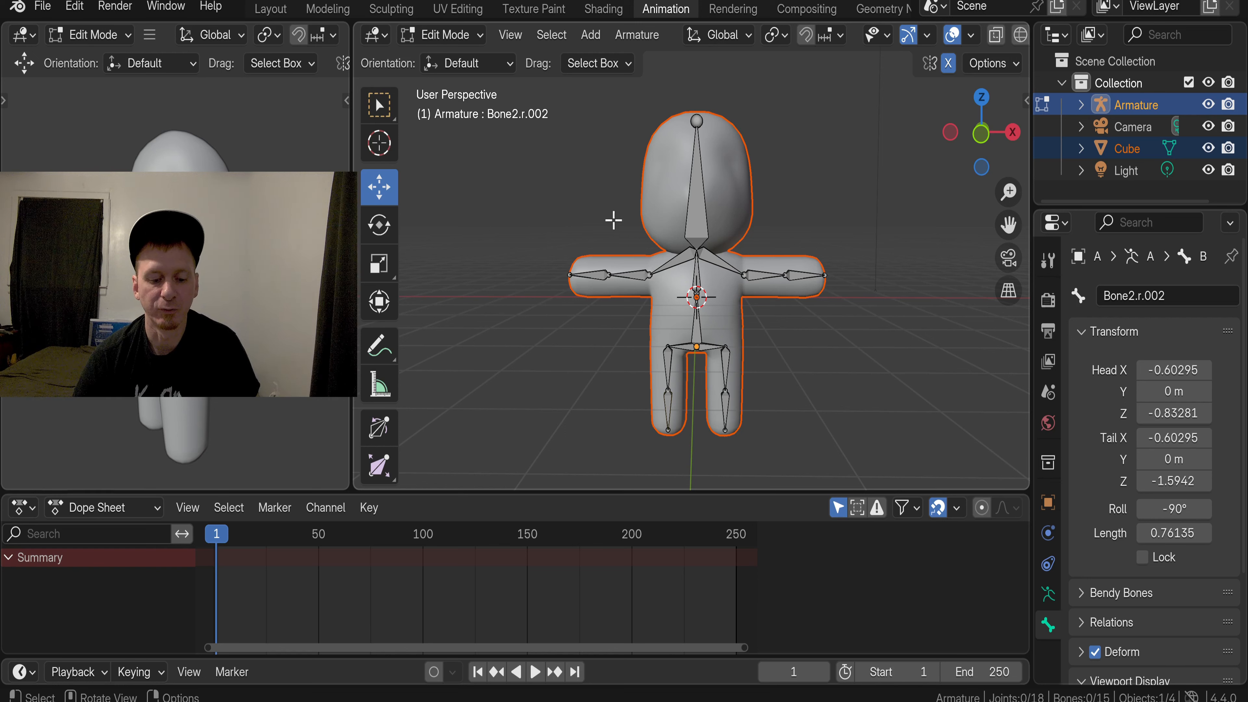
pyautogui.hotkey('ctrl', 'p')
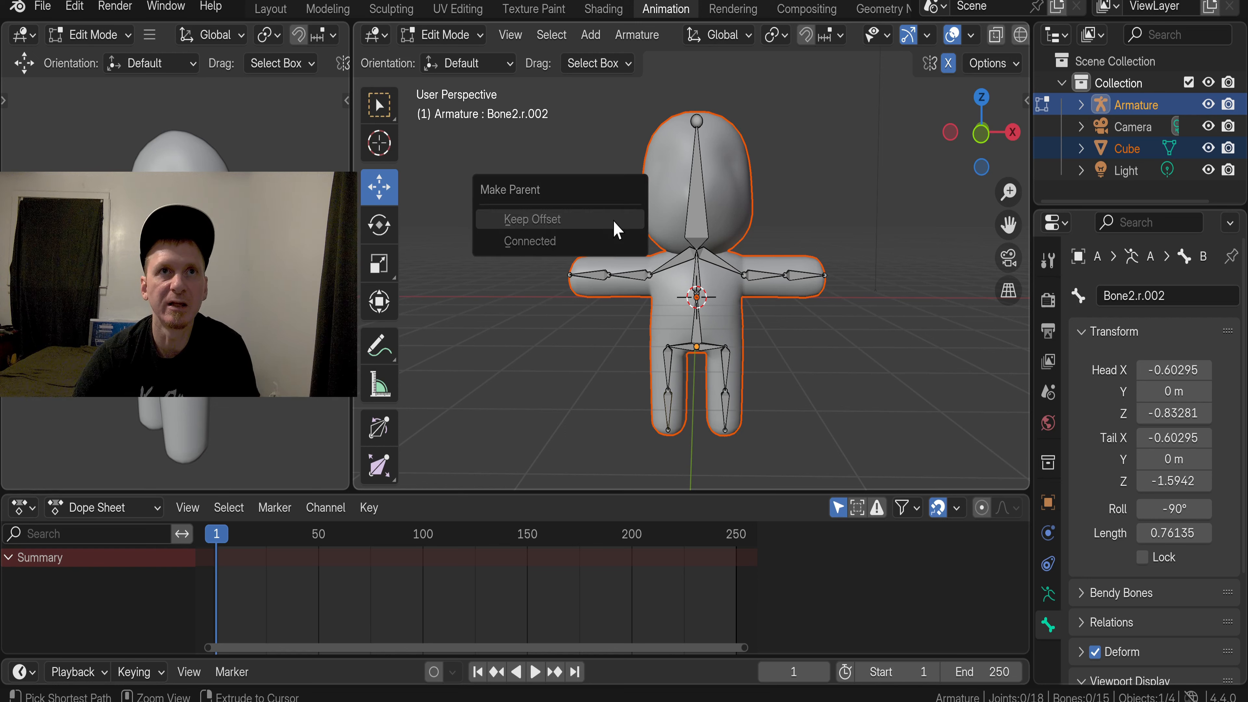
pyautogui.click(617, 222)
pyautogui.click(444, 34)
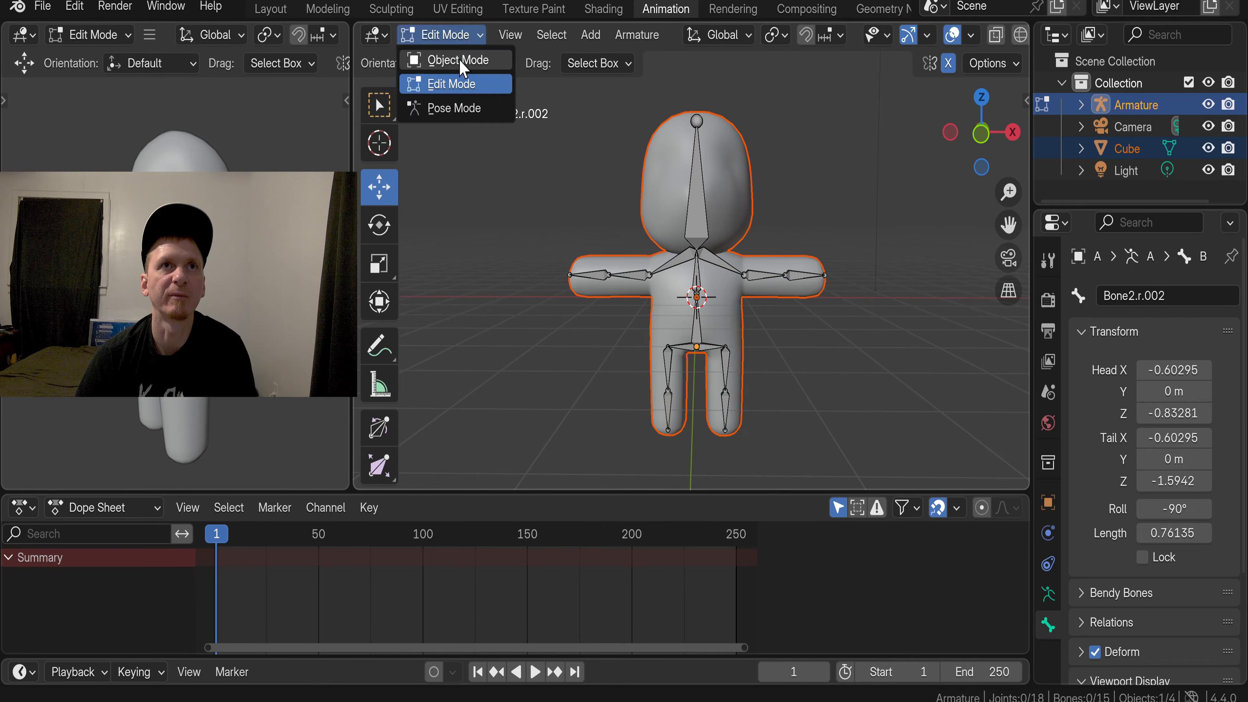
pyautogui.click(460, 61)
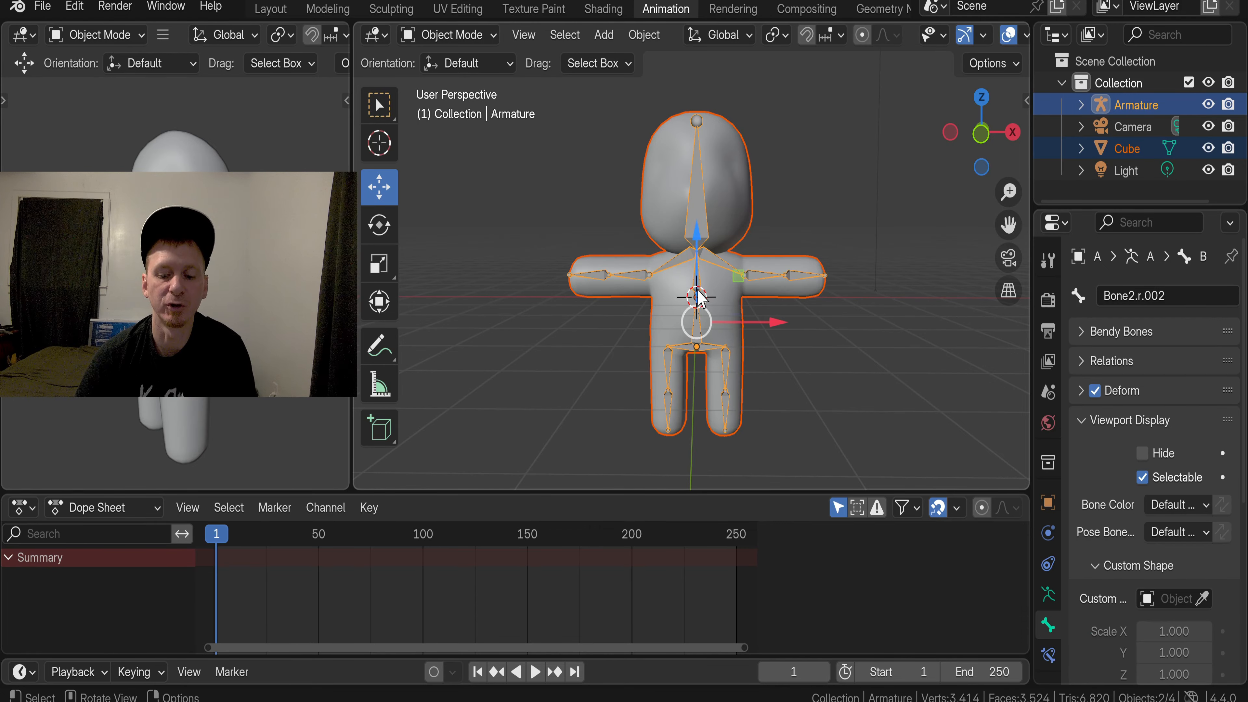
pyautogui.hotkey('ctrl', 'p')
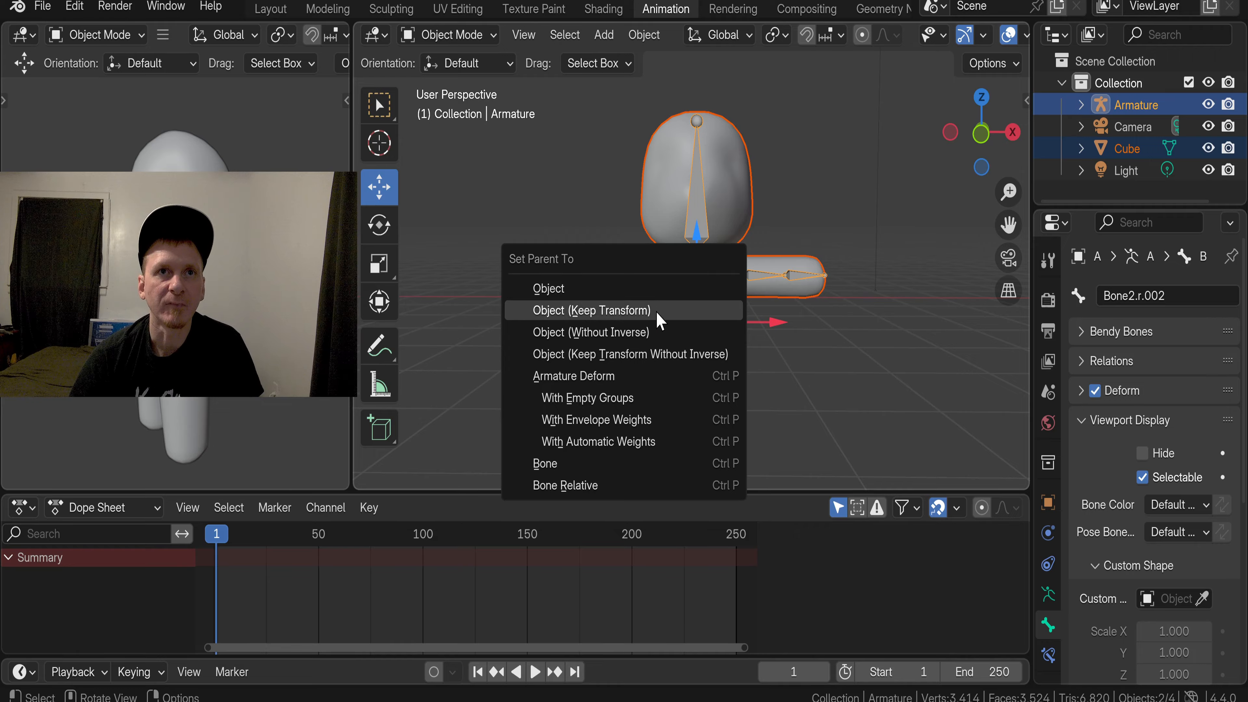
pyautogui.click(629, 442)
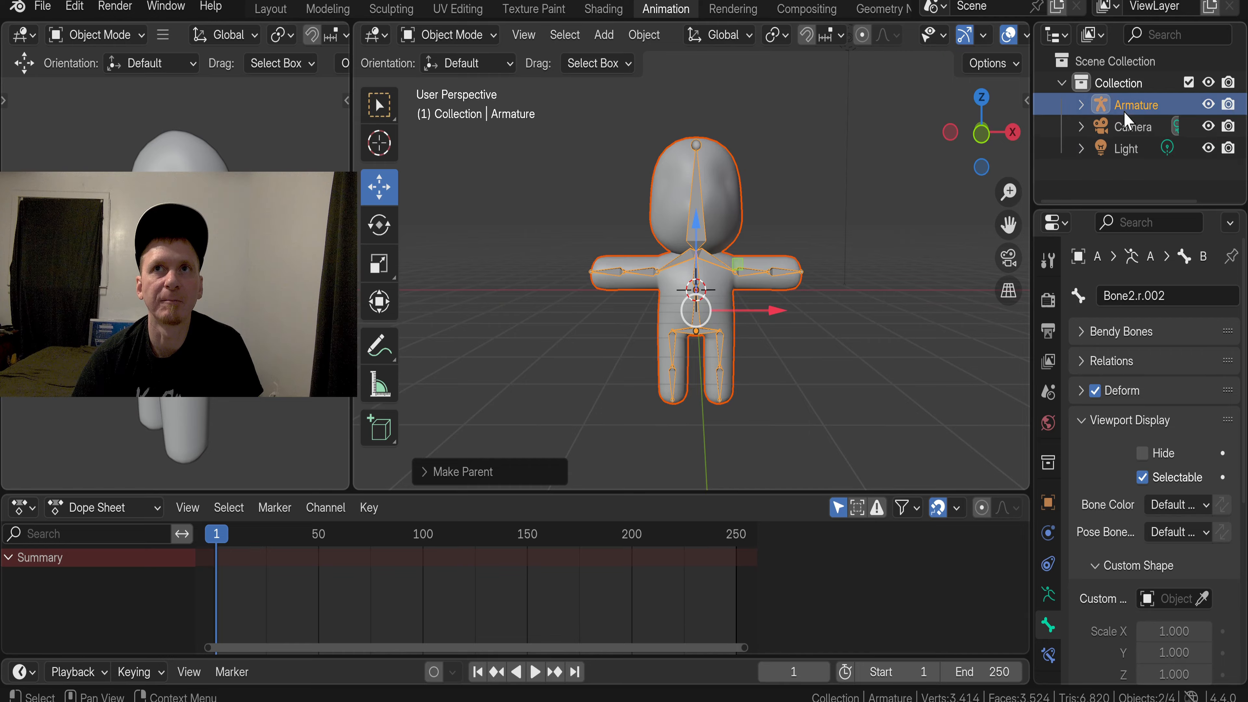
# Check that the Cube is nested under the Armature, and switch the armature to Pose Mode
pyautogui.click(1080, 105)
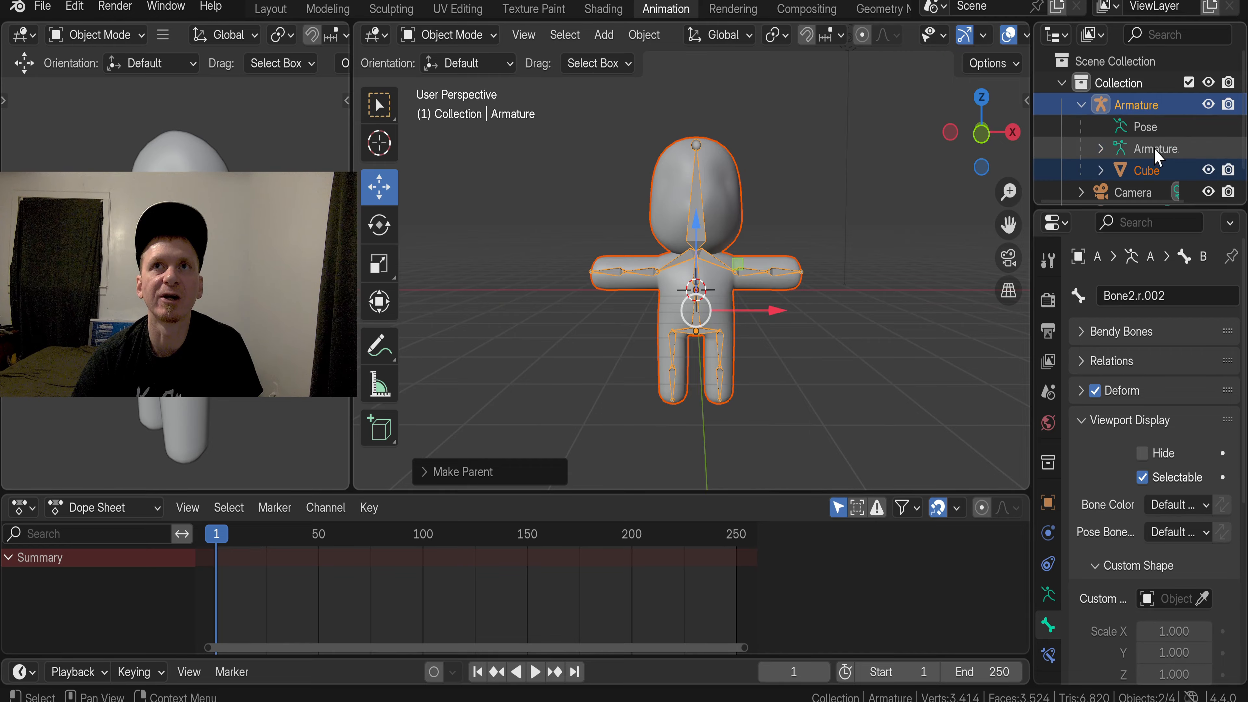
pyautogui.click(1081, 105)
pyautogui.click(481, 41)
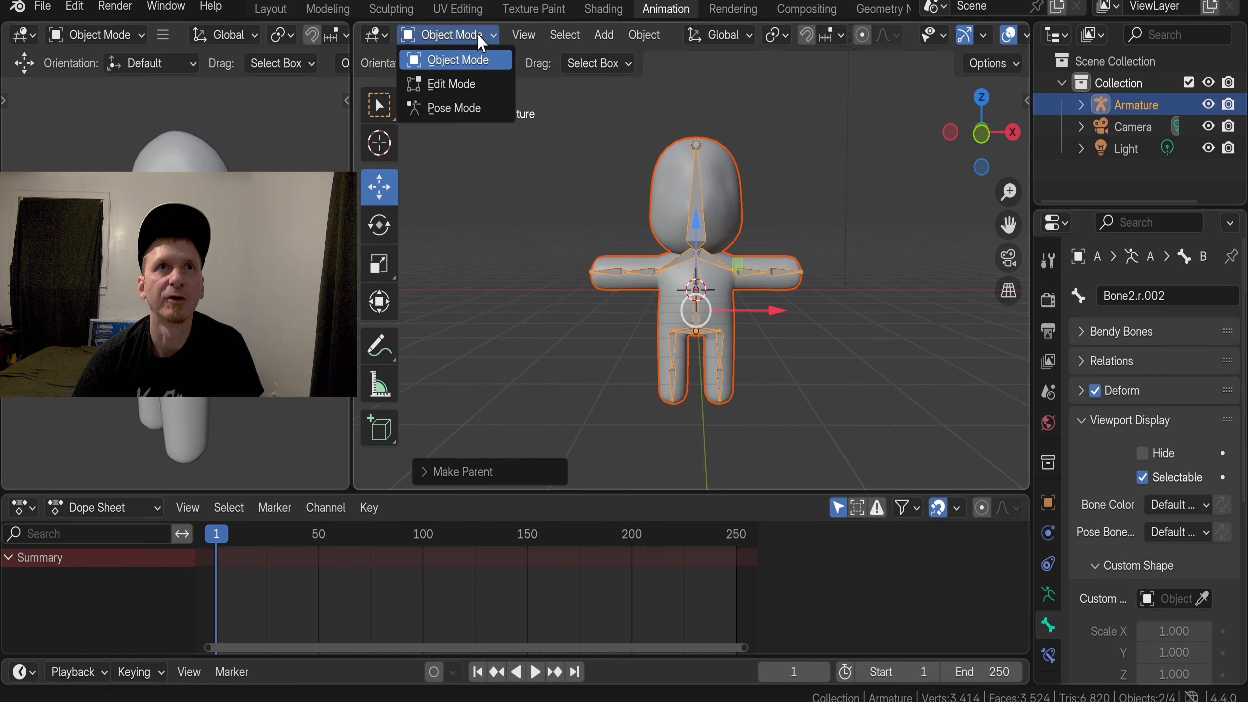
pyautogui.click(460, 108)
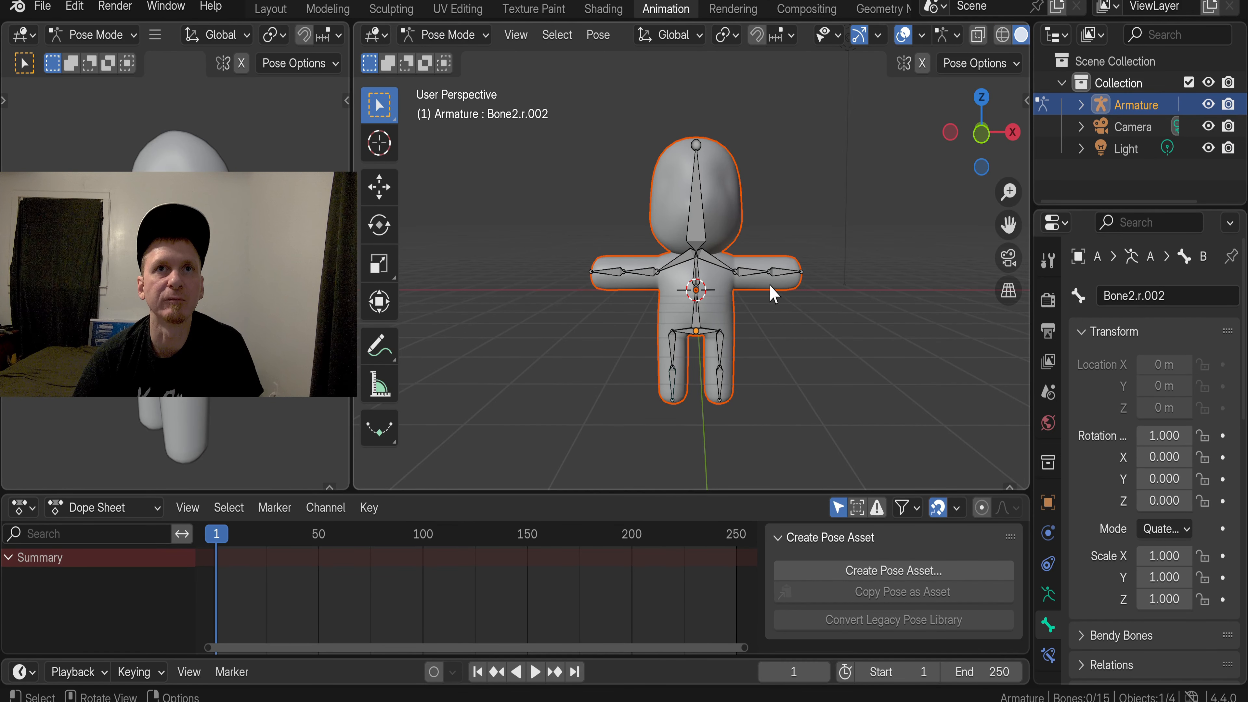
# Rotate the upper arm bone on the positive X side so the arm tilts slightly down, testing how the mesh deforms
pyautogui.scroll(3, 743, 279)
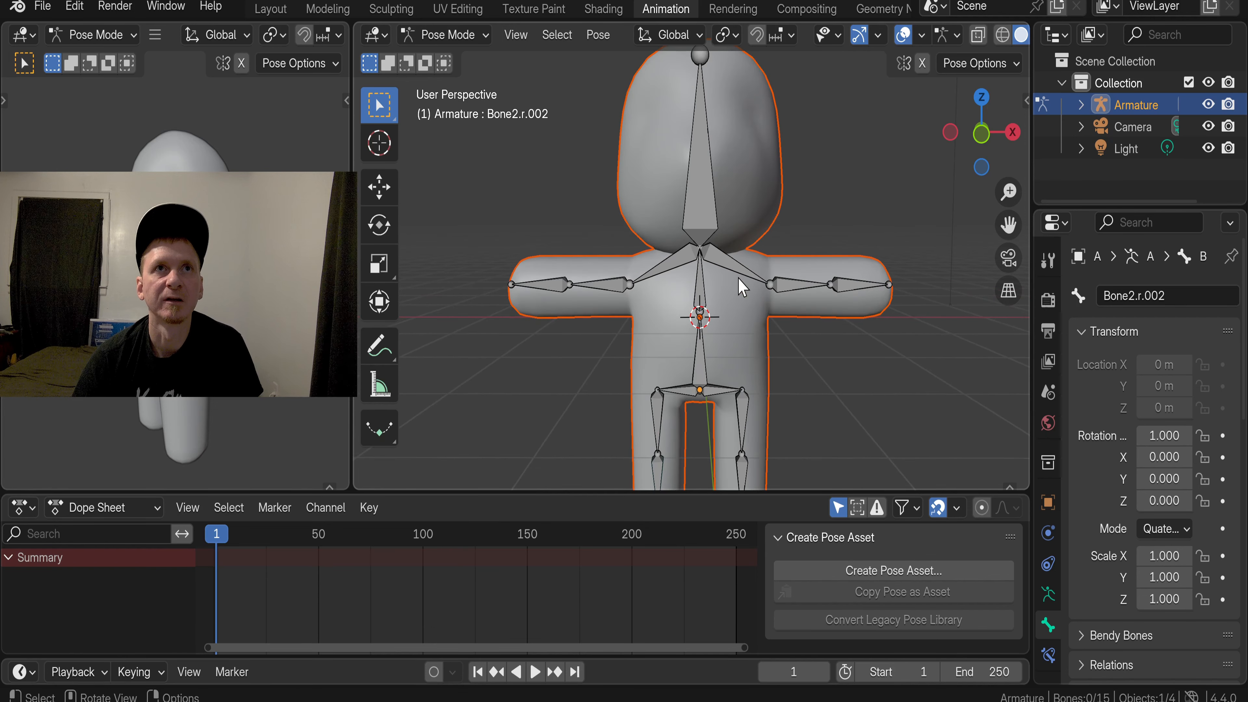
pyautogui.moveTo(801, 305); pyautogui.dragTo(709, 293, button='middle')
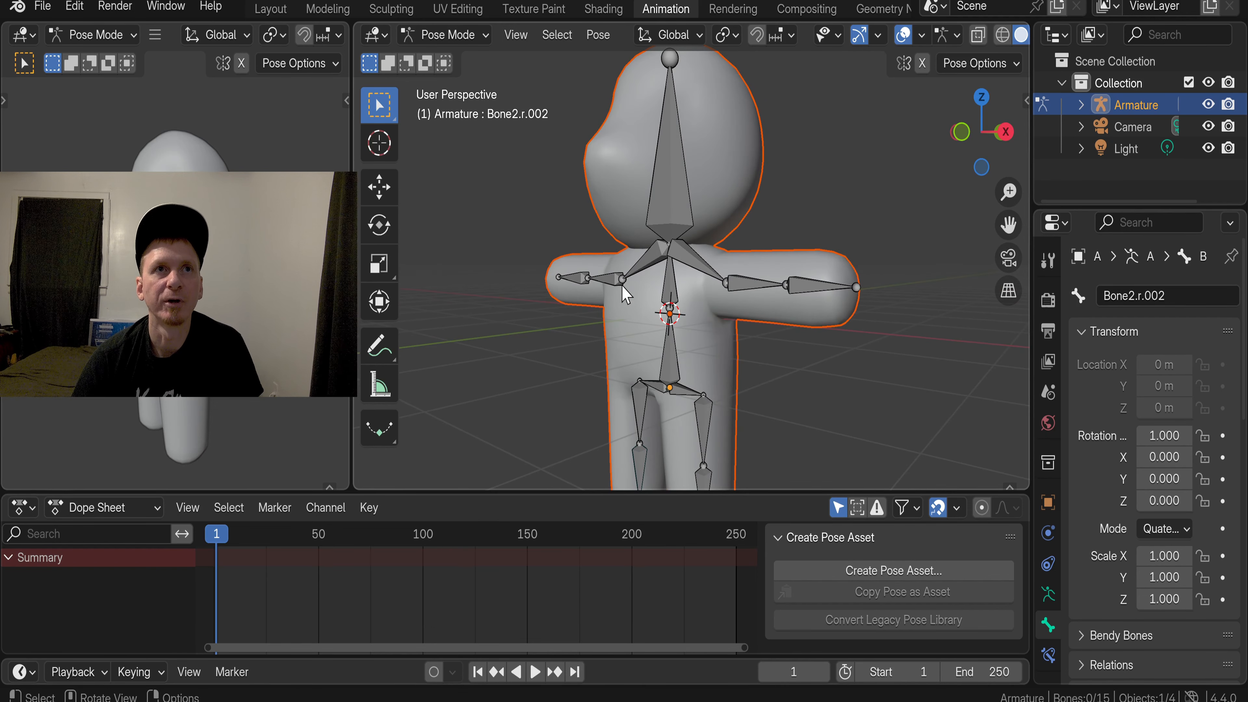
pyautogui.click(755, 292)
pyautogui.moveTo(655, 274); pyautogui.dragTo(633, 315, button='middle')
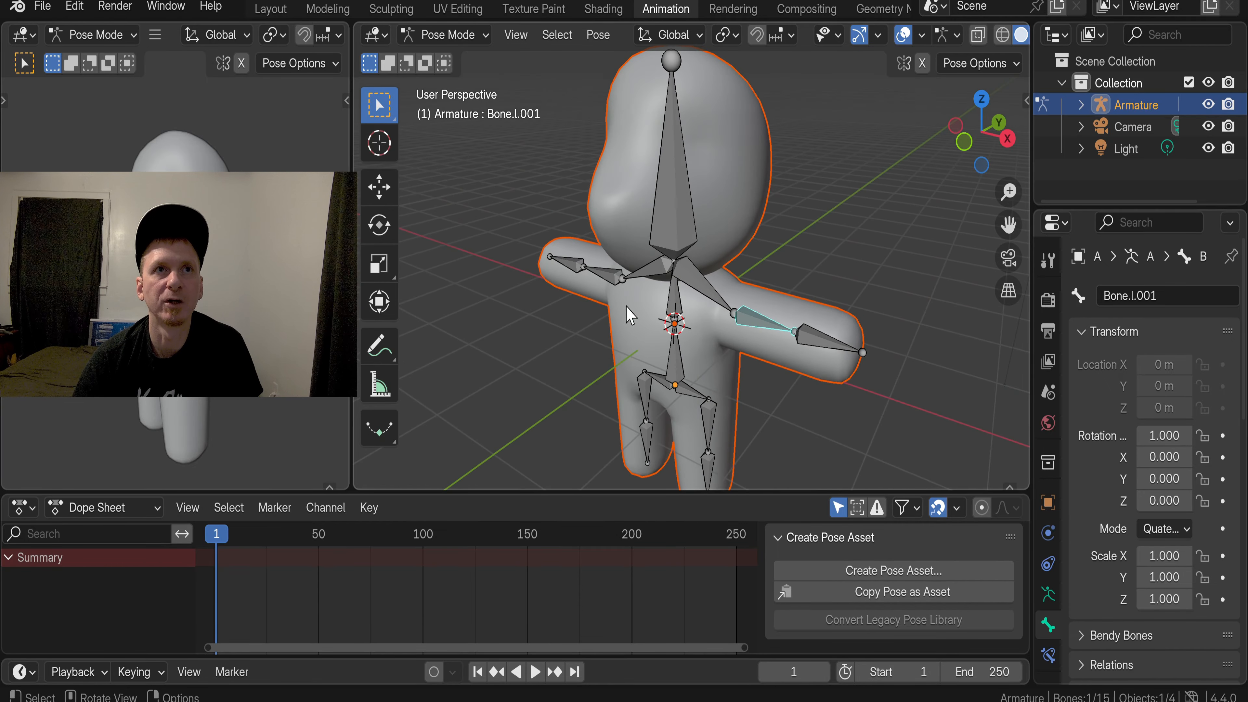
pyautogui.click(379, 225)
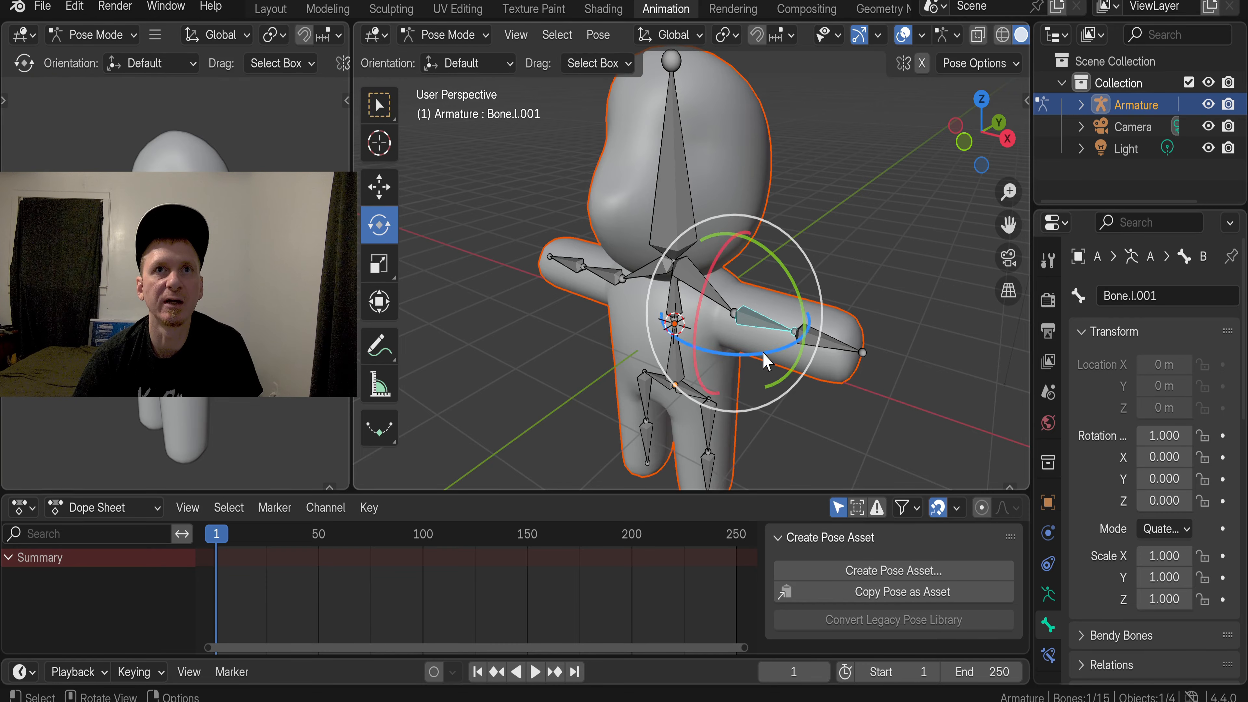
pyautogui.moveTo(766, 348)
pyautogui.mouseDown()
pyautogui.moveTo(669, 362)
pyautogui.moveTo(752, 357)
pyautogui.moveTo(669, 374)
pyautogui.moveTo(738, 356)
pyautogui.moveTo(680, 356)
pyautogui.moveTo(754, 359)
pyautogui.mouseUp()
pyautogui.moveTo(759, 280)
pyautogui.mouseDown()
pyautogui.moveTo(719, 201)
pyautogui.moveTo(855, 357)
pyautogui.moveTo(747, 288)
pyautogui.moveTo(737, 266)
pyautogui.moveTo(751, 328)
pyautogui.moveTo(776, 298)
pyautogui.mouseUp()
pyautogui.moveTo(669, 334); pyautogui.dragTo(707, 317, button='middle')
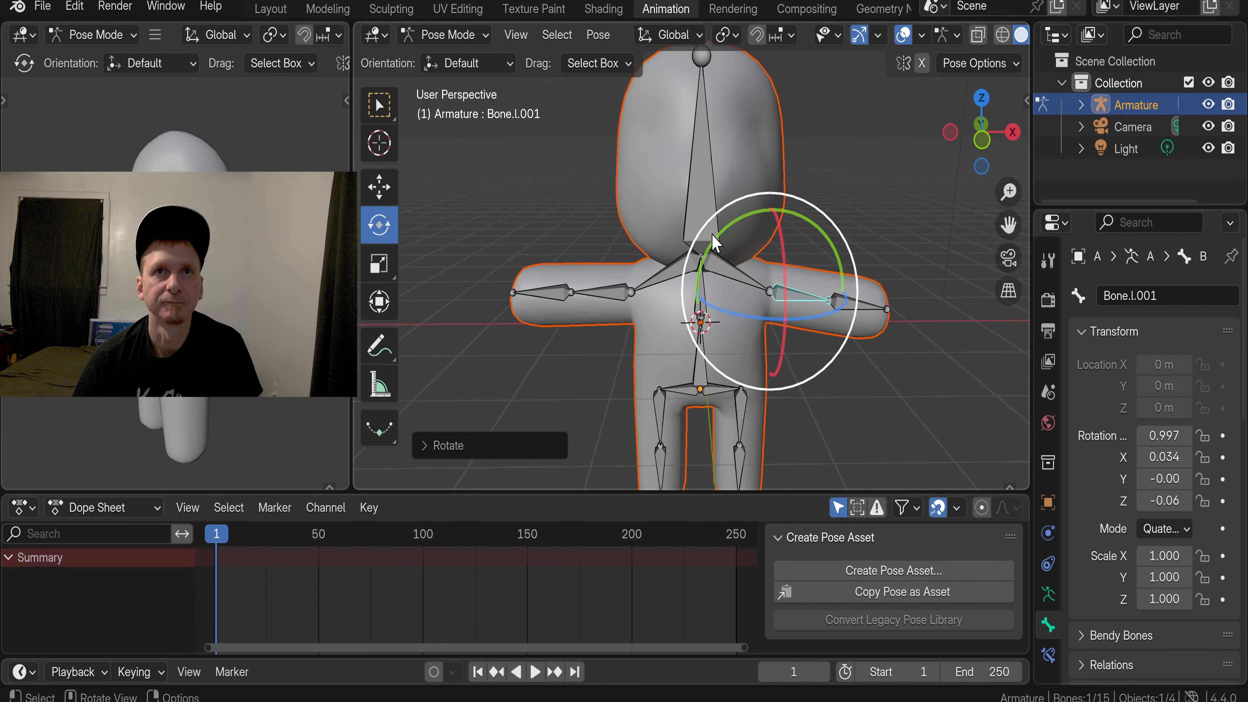
# Clear the pose transforms of the rotated upper arm bone and deselect it
pyautogui.click(598, 34)
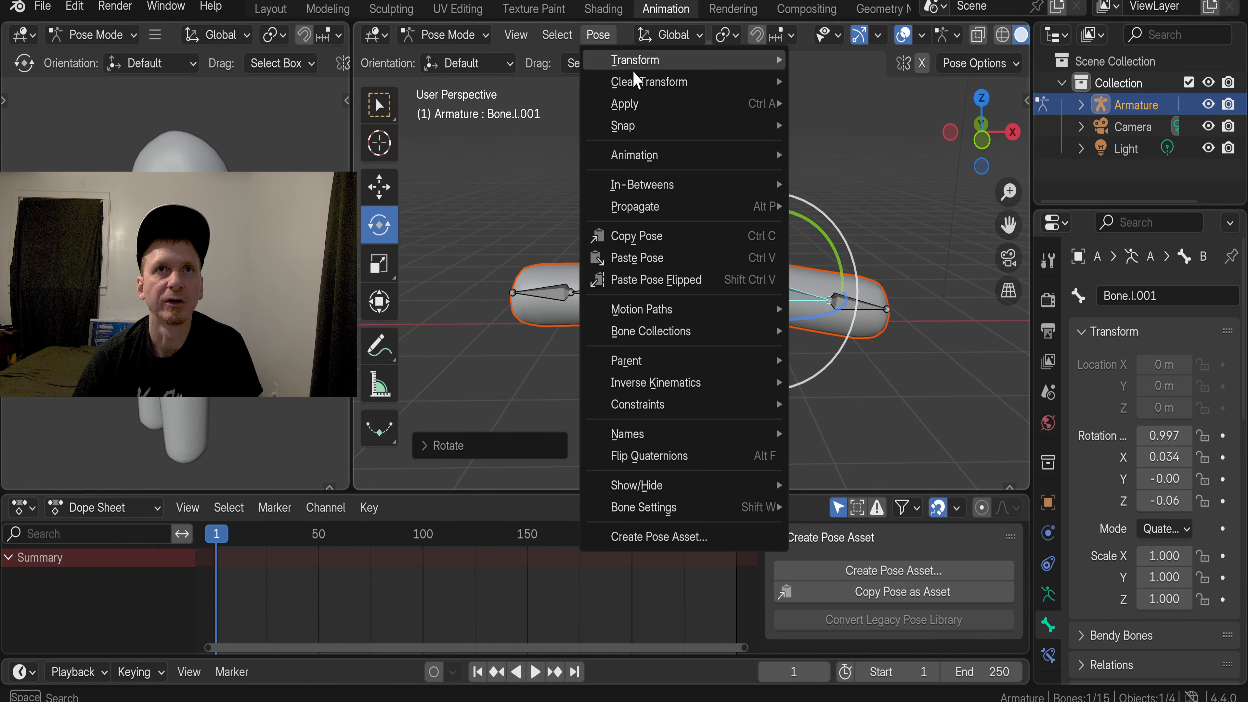
pyautogui.moveTo(646, 82)
pyautogui.click(830, 84)
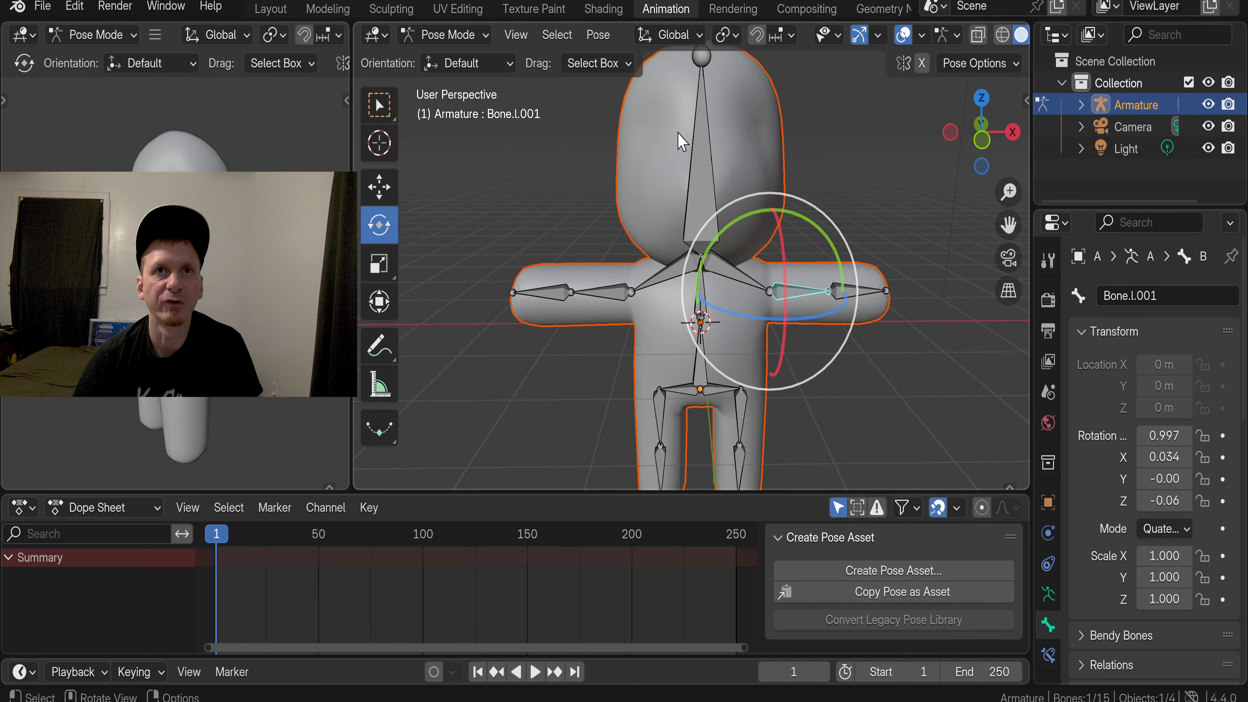
pyautogui.click(588, 144)
pyautogui.scroll(-3, 617, 259)
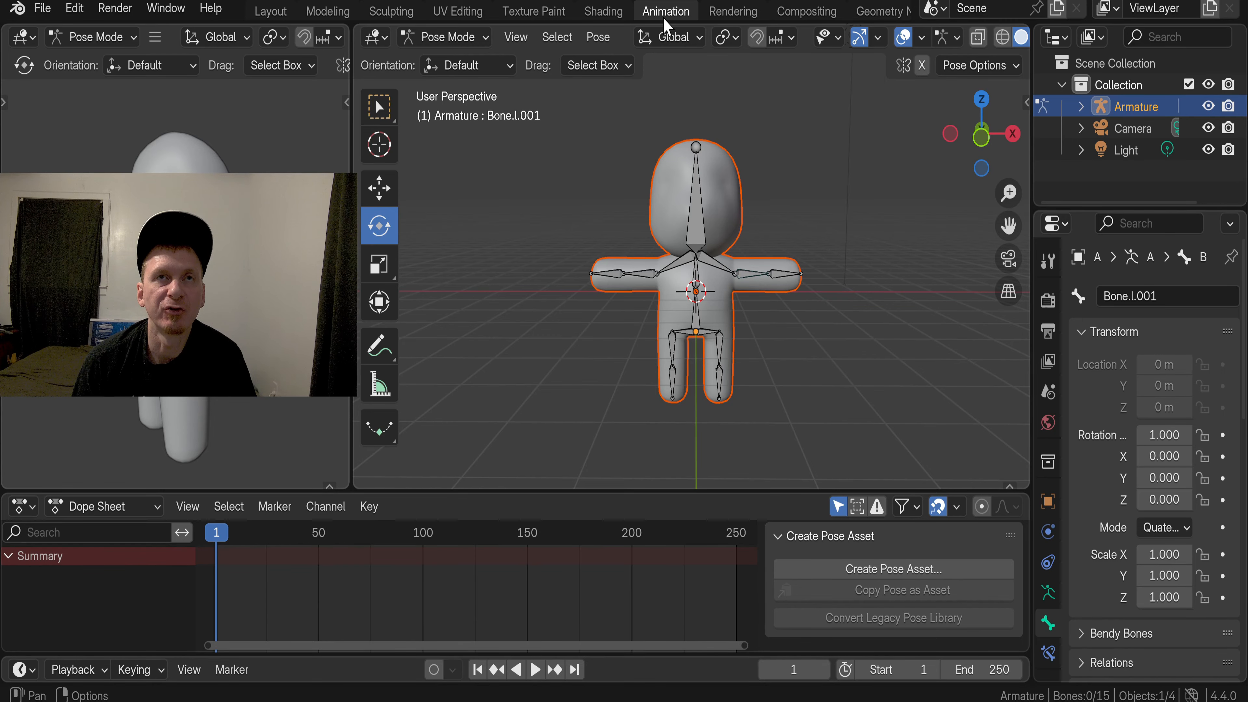
# In the Animation workspace, switch the Dope Sheet to the Action Editor and create a new action
pyautogui.click(617, 12)
pyautogui.click(670, 12)
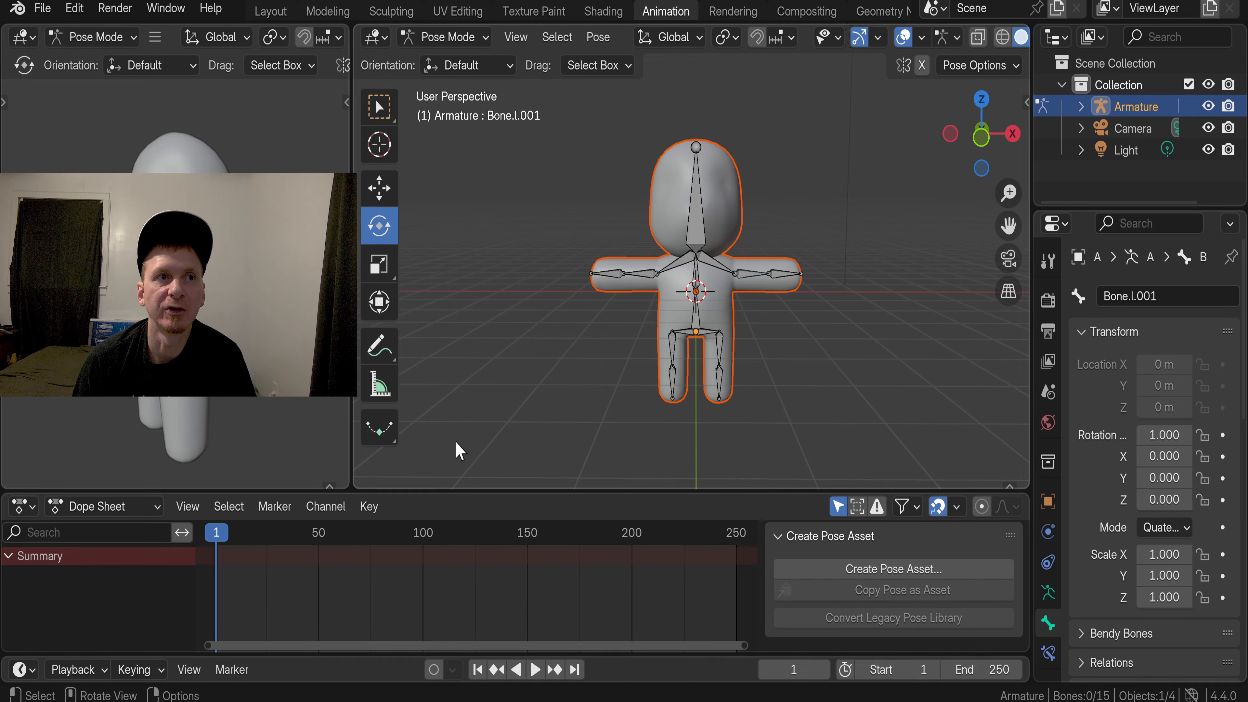
pyautogui.click(90, 507)
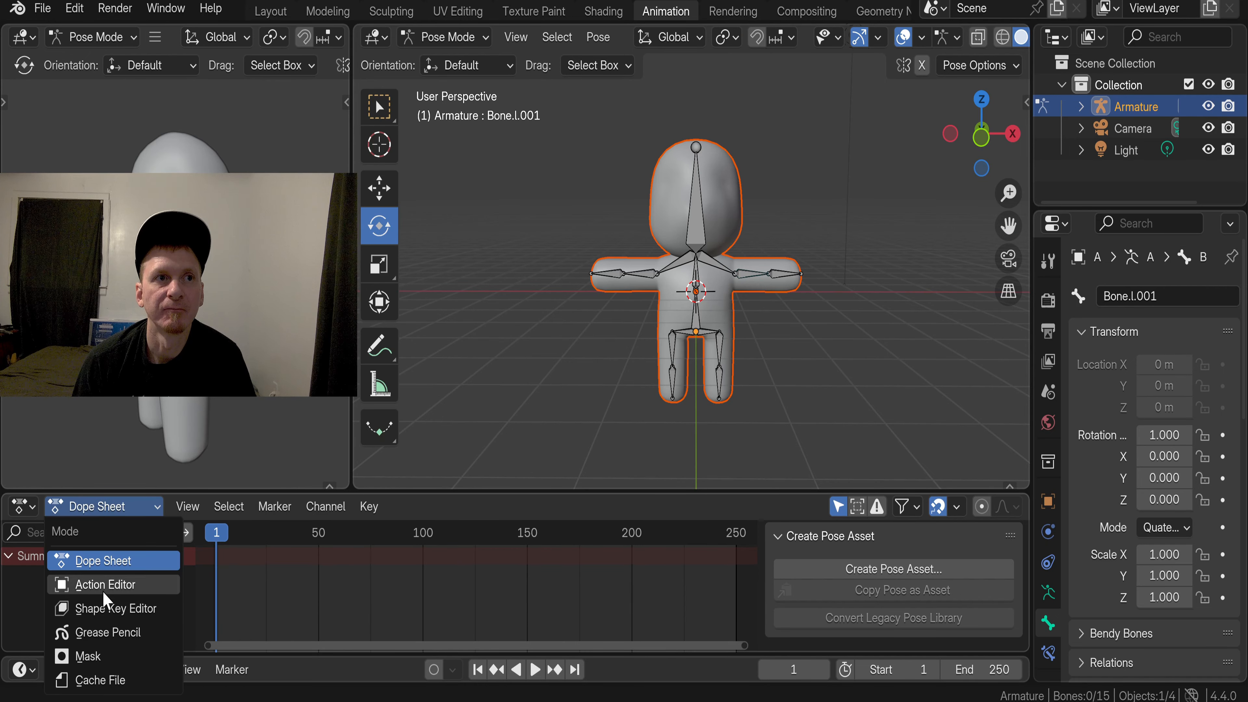
pyautogui.click(112, 585)
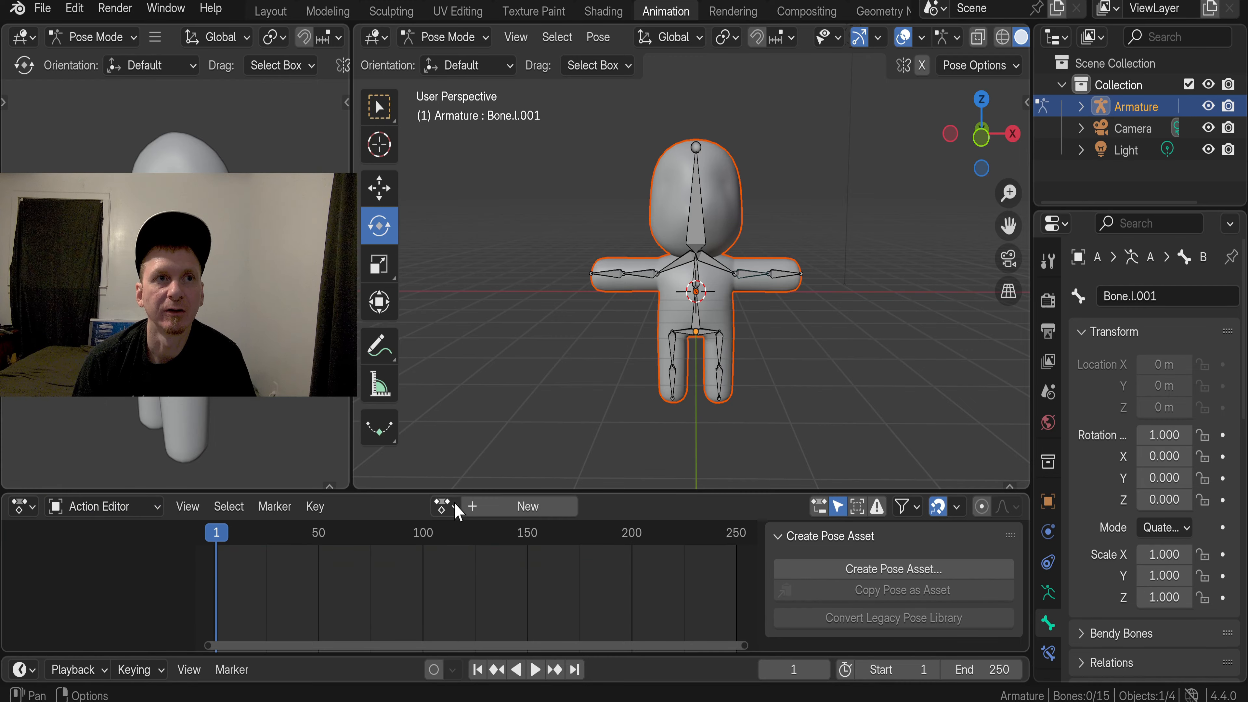
pyautogui.click(527, 507)
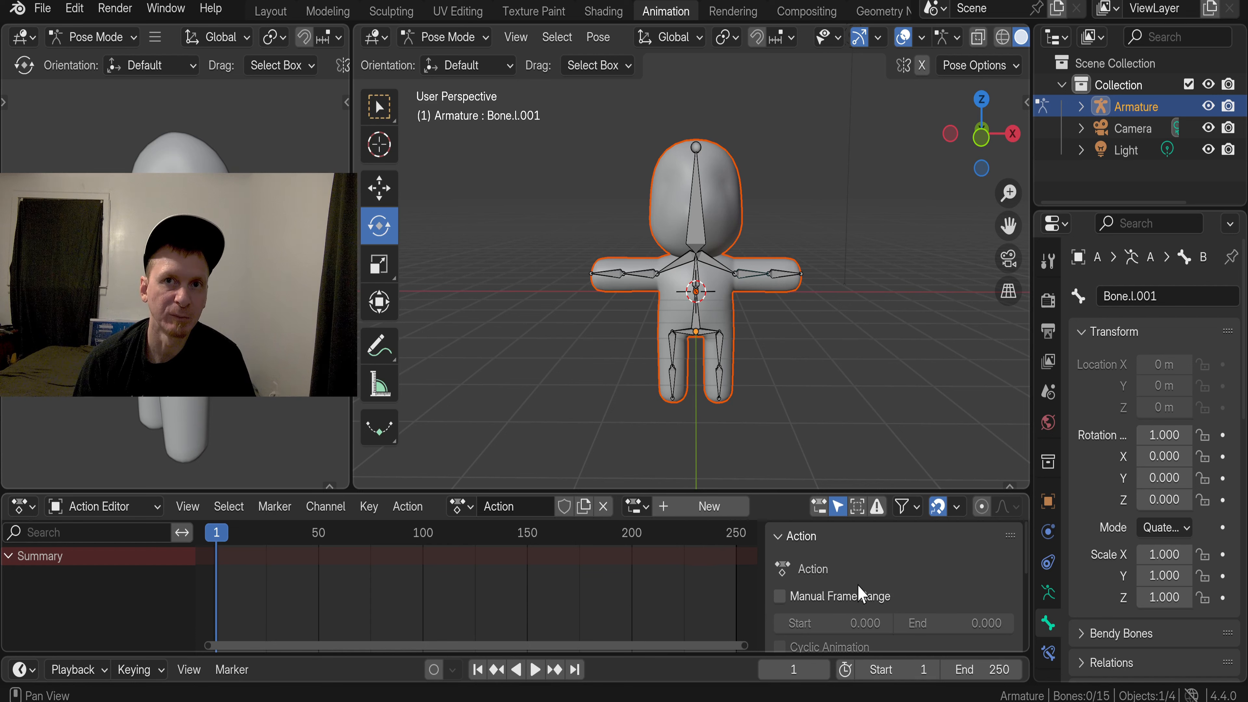
# Enable Manual Frame Range and Cyclic Animation for the new action
pyautogui.scroll(-2, 860, 592)
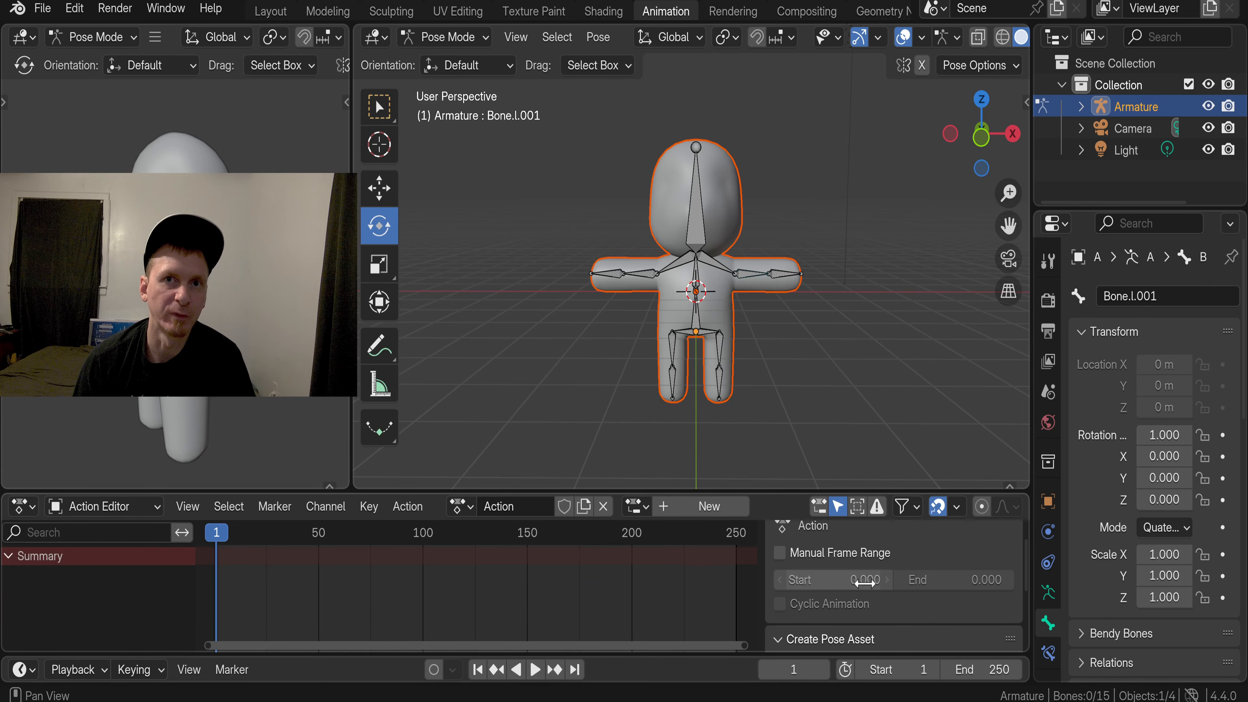
pyautogui.click(800, 555)
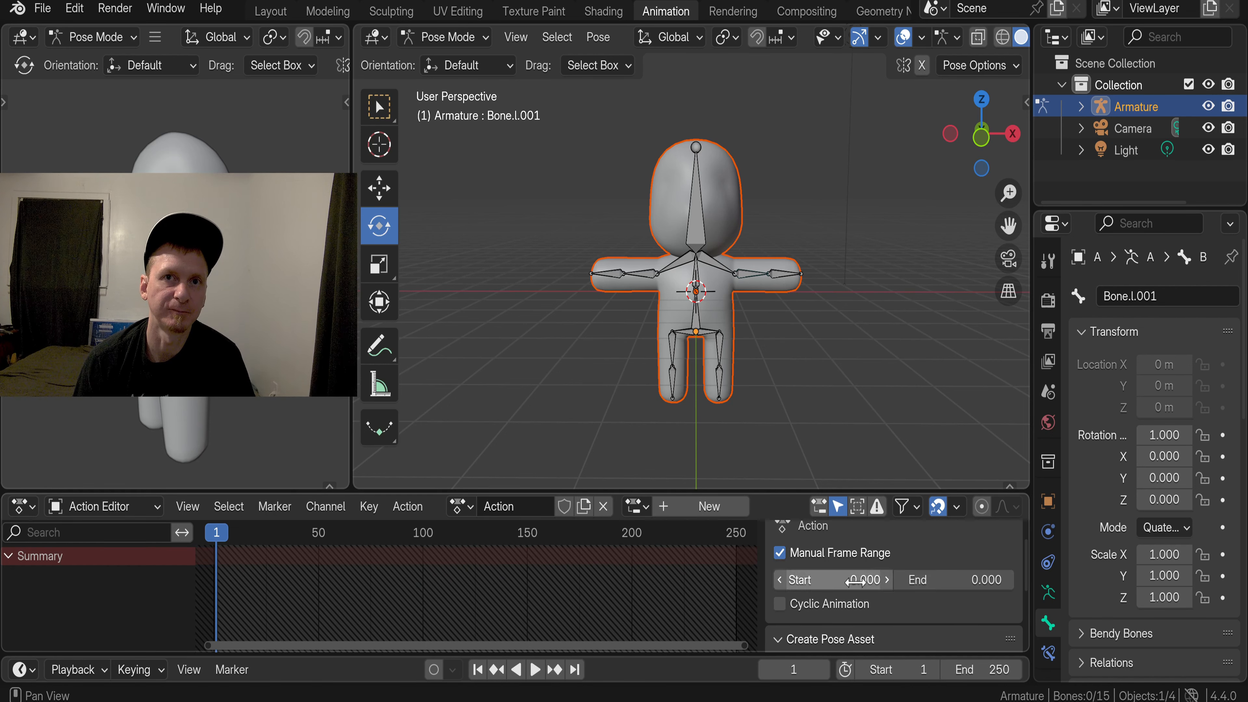
pyautogui.click(797, 606)
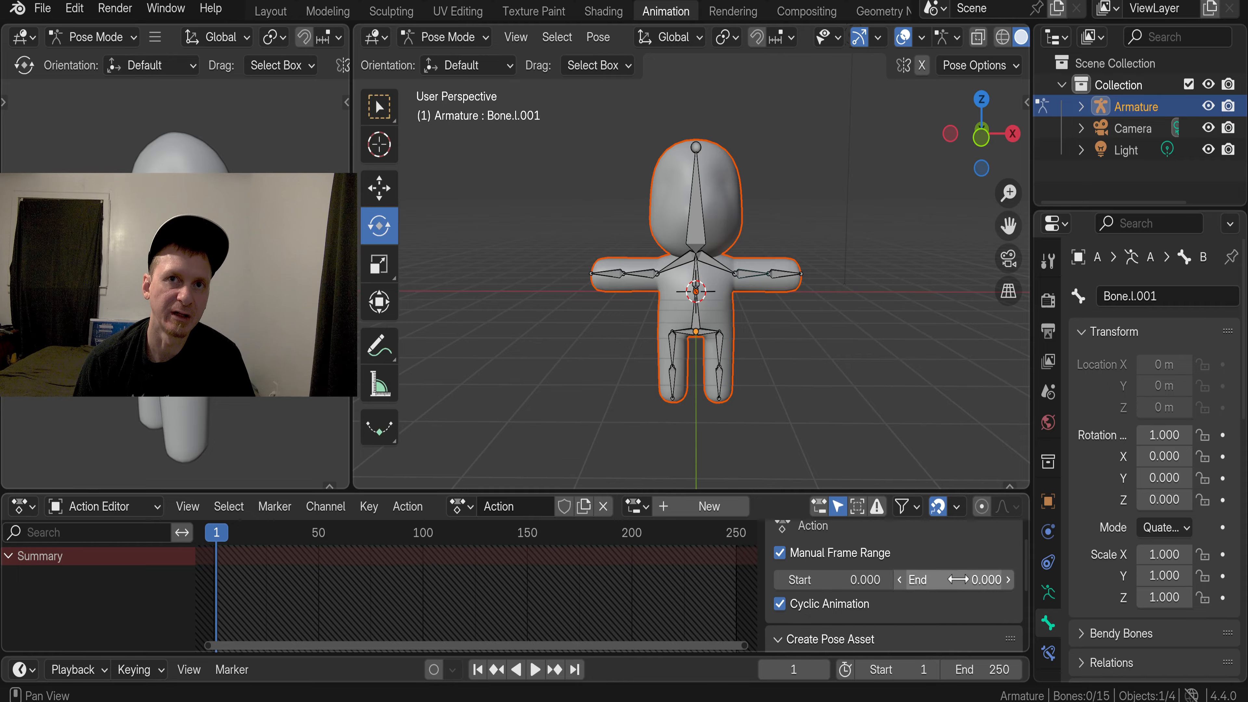
pyautogui.scroll(-5, 928, 633)
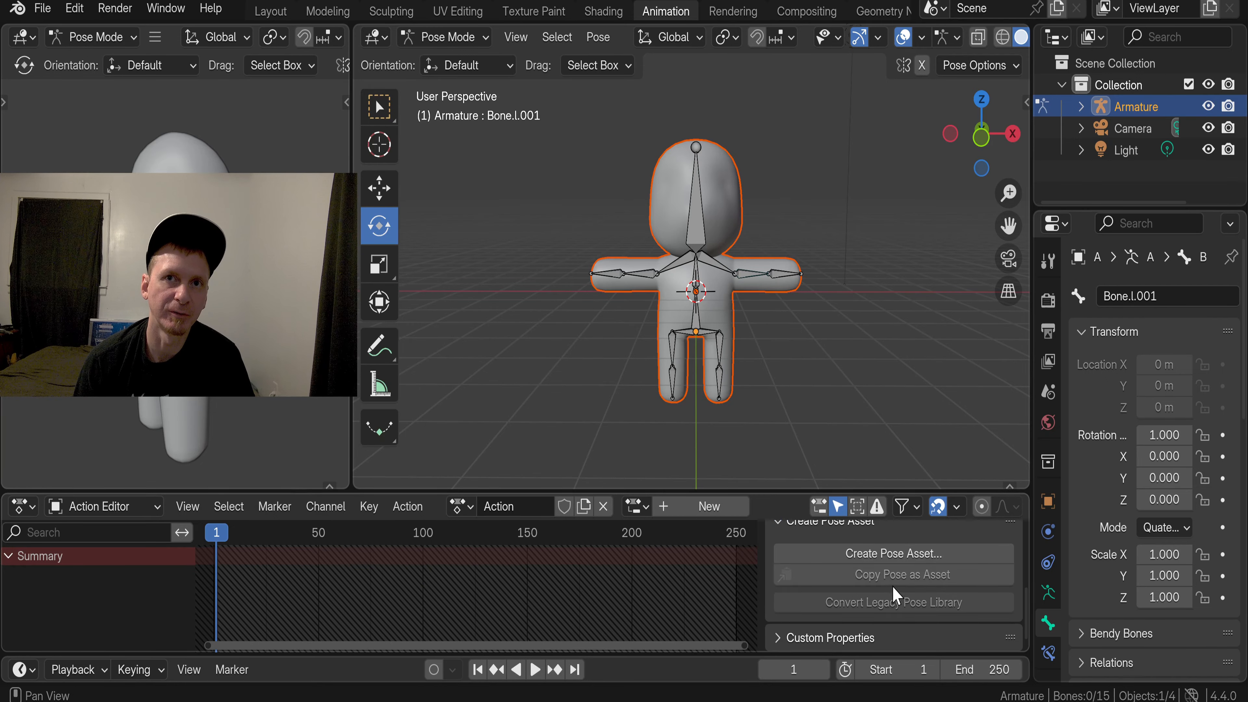
# Set the scene's playback range to end at frame 40
pyautogui.scroll(5, 894, 597)
pyautogui.scroll(-5, 900, 602)
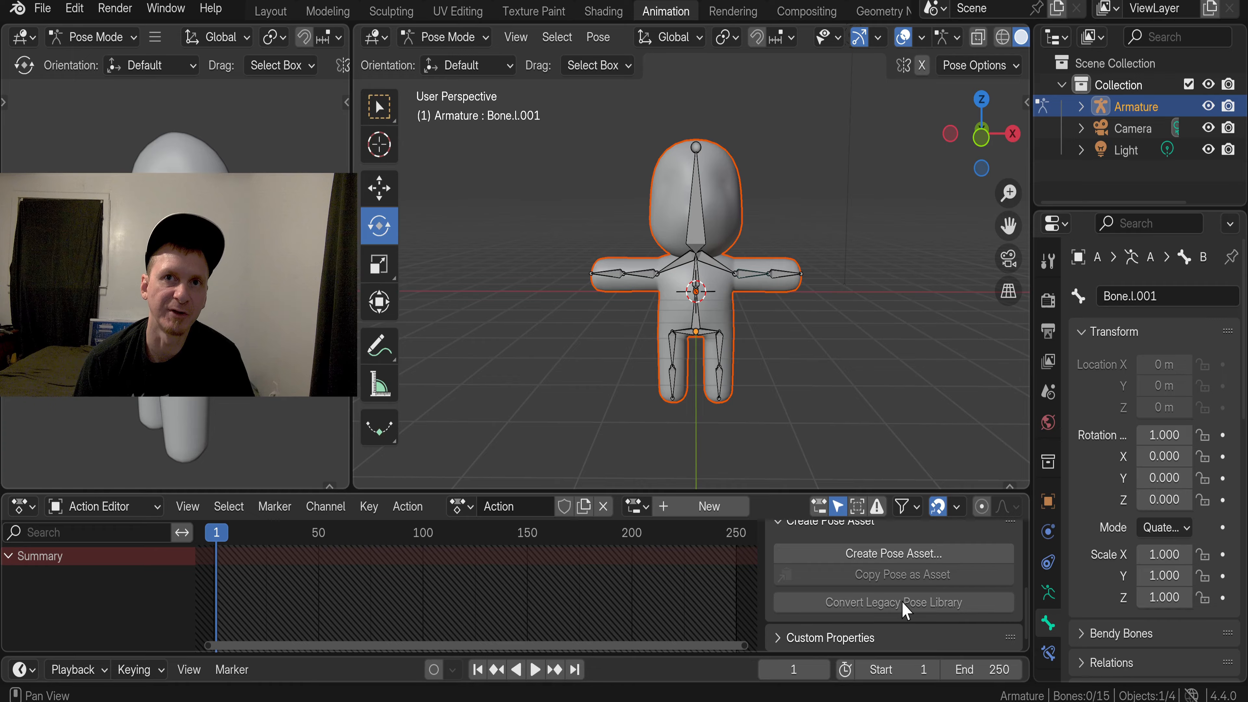
pyautogui.scroll(5, 909, 607)
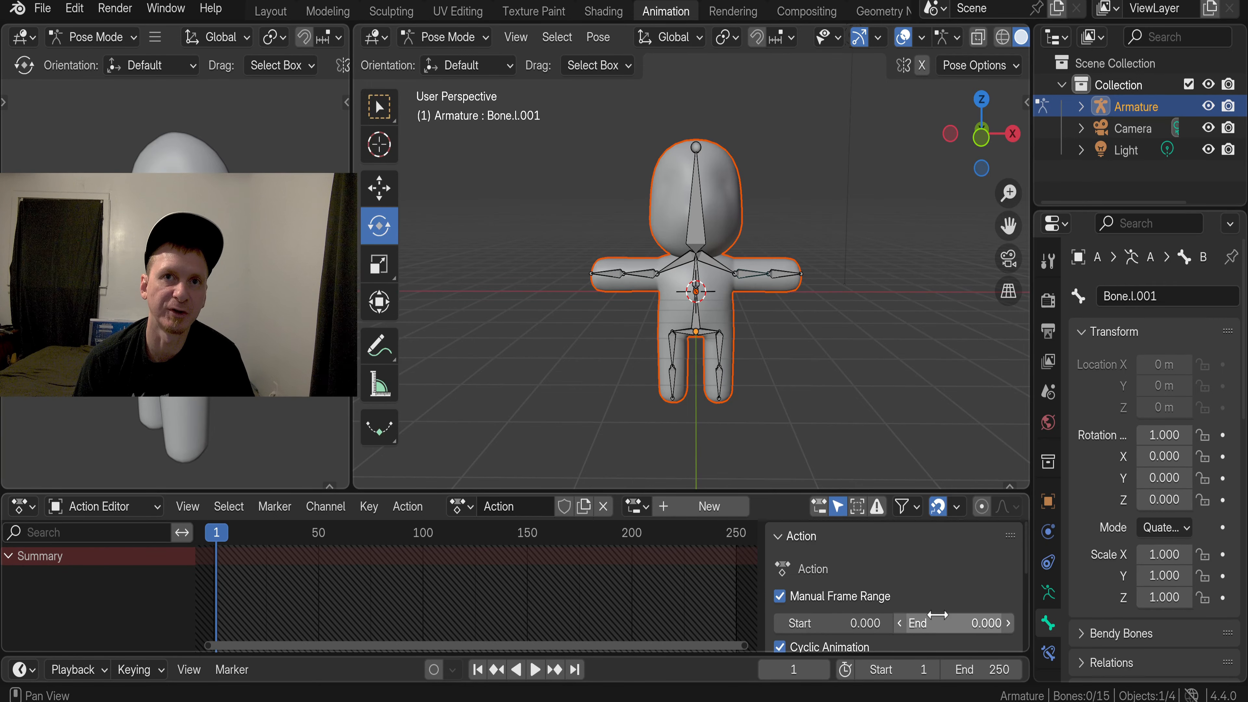
pyautogui.click(993, 677)
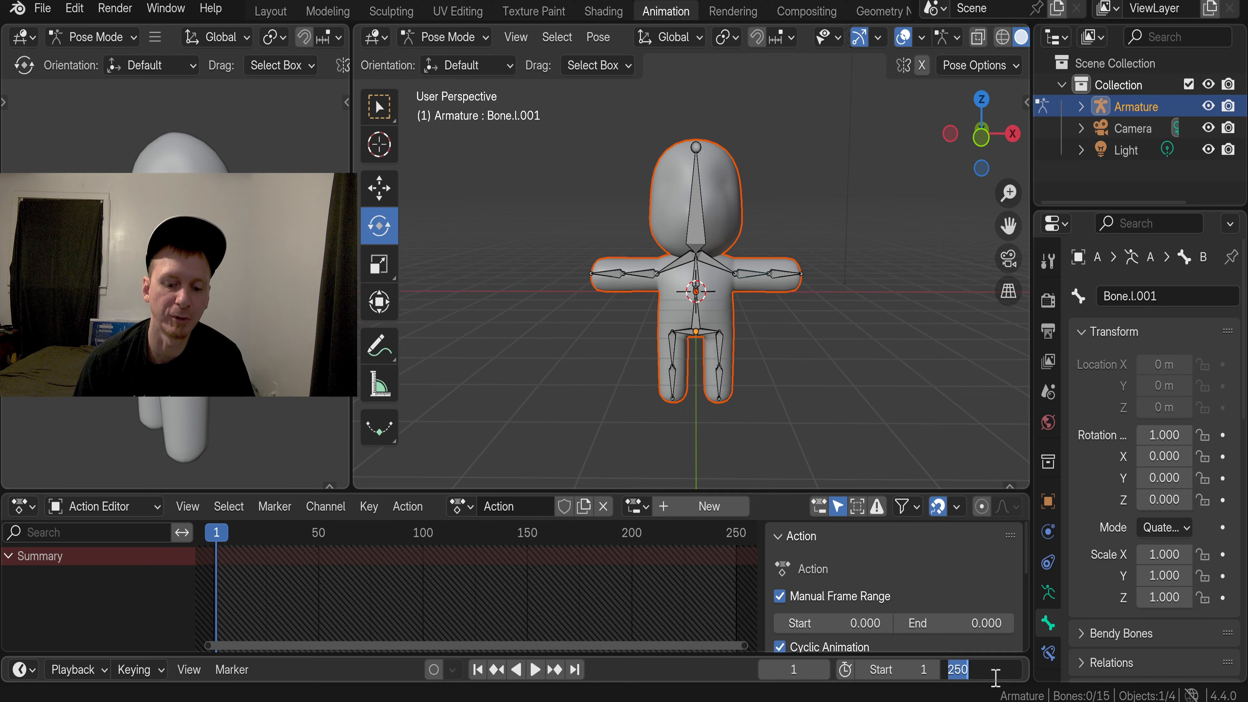
pyautogui.write('40')
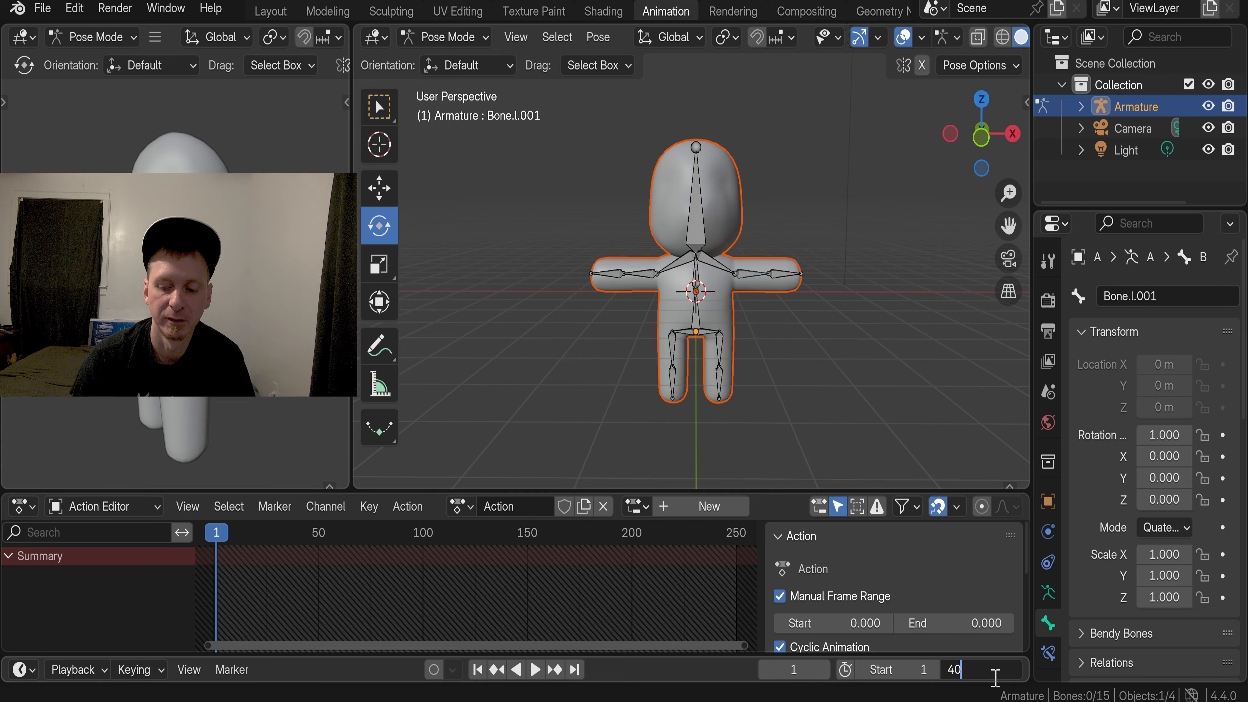
pyautogui.press('Return')
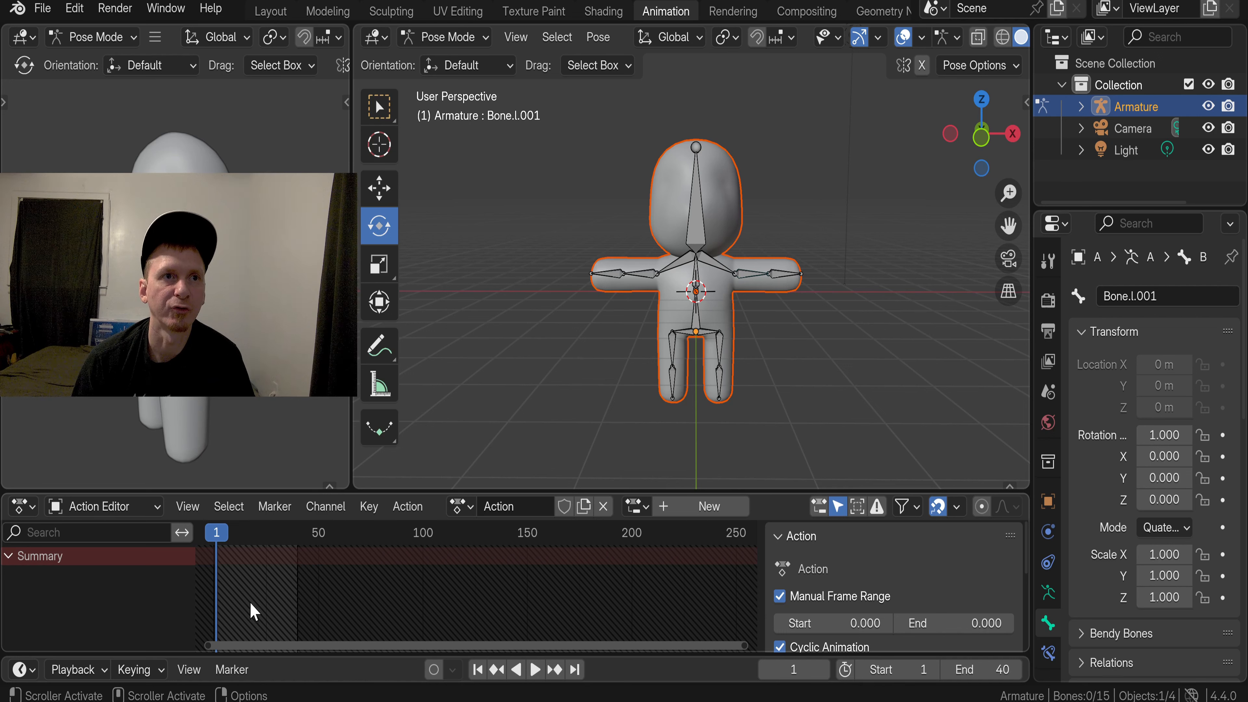
# Select all bones of the armature and insert a keyframe of the rest pose at frame 1
pyautogui.scroll(4, 320, 610)
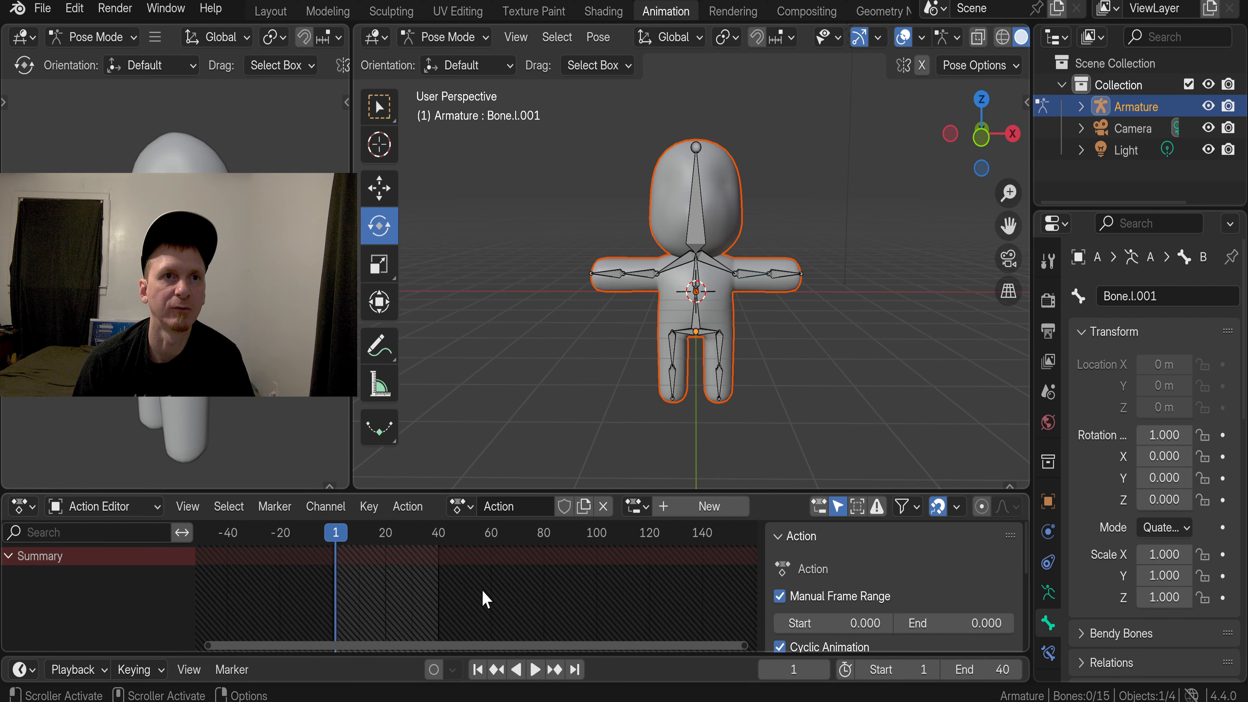
pyautogui.scroll(3, 447, 588)
pyautogui.moveTo(390, 599); pyautogui.dragTo(440, 595, button='middle')
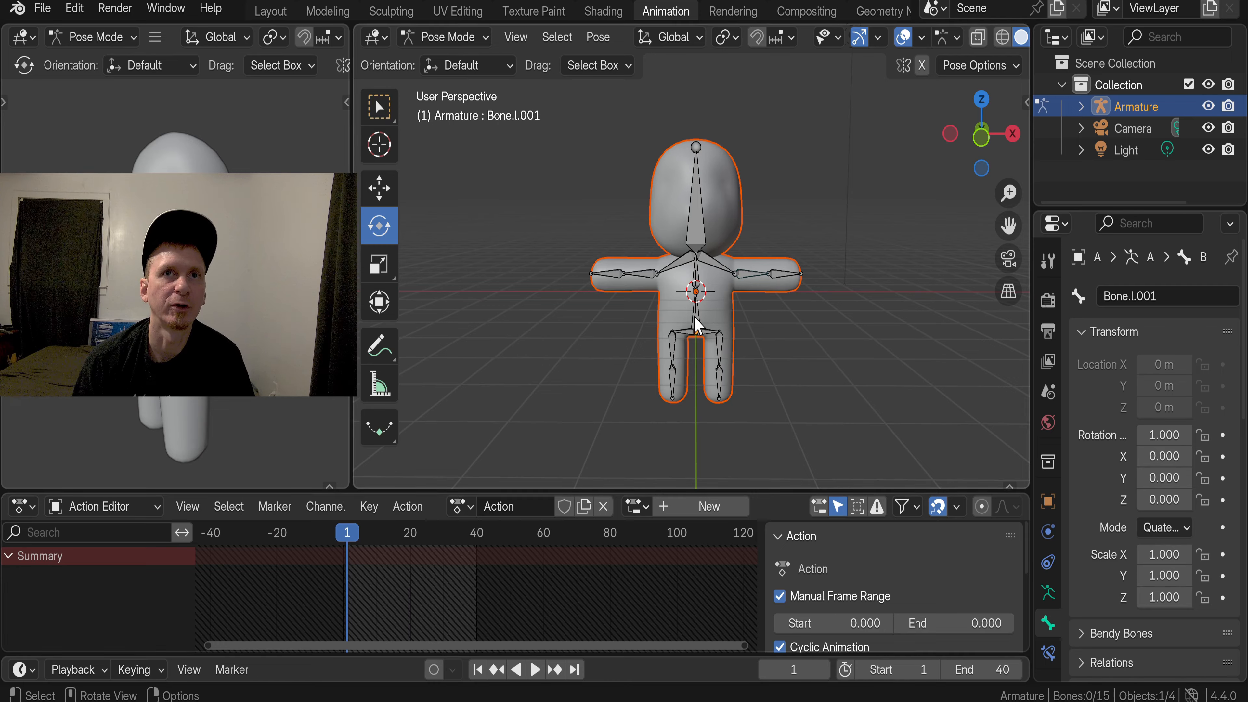
pyautogui.click(702, 245)
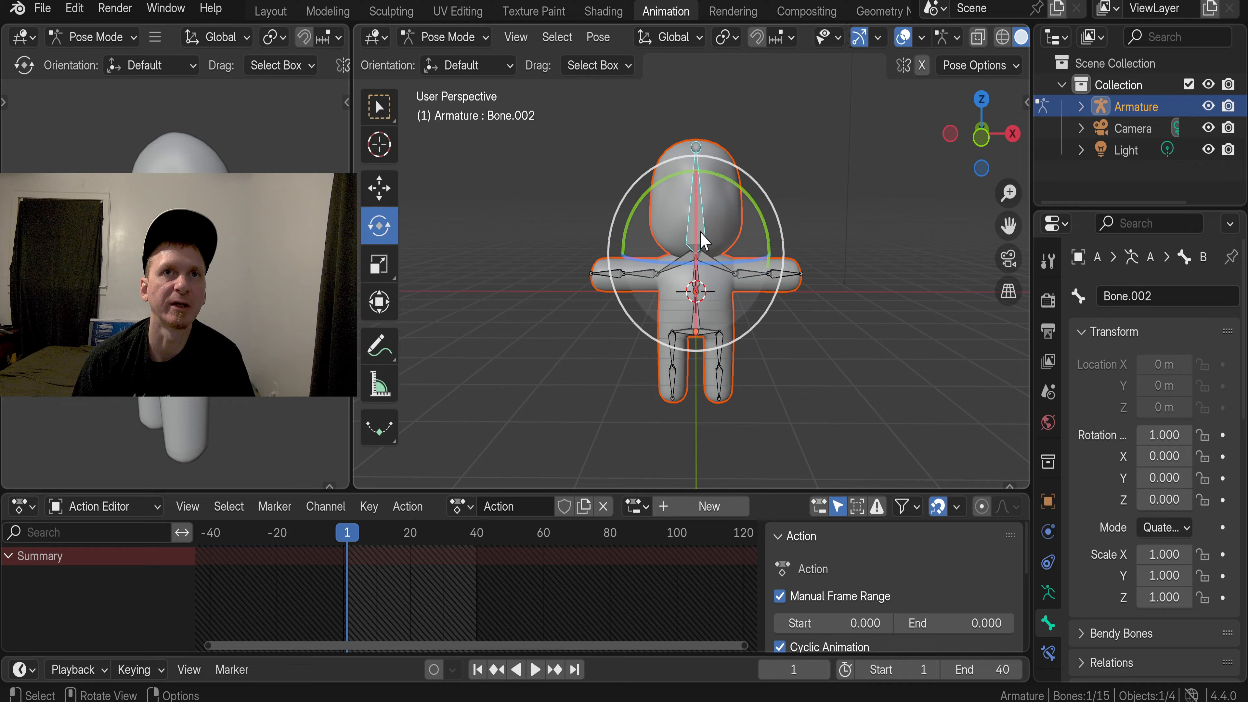
pyautogui.click(557, 37)
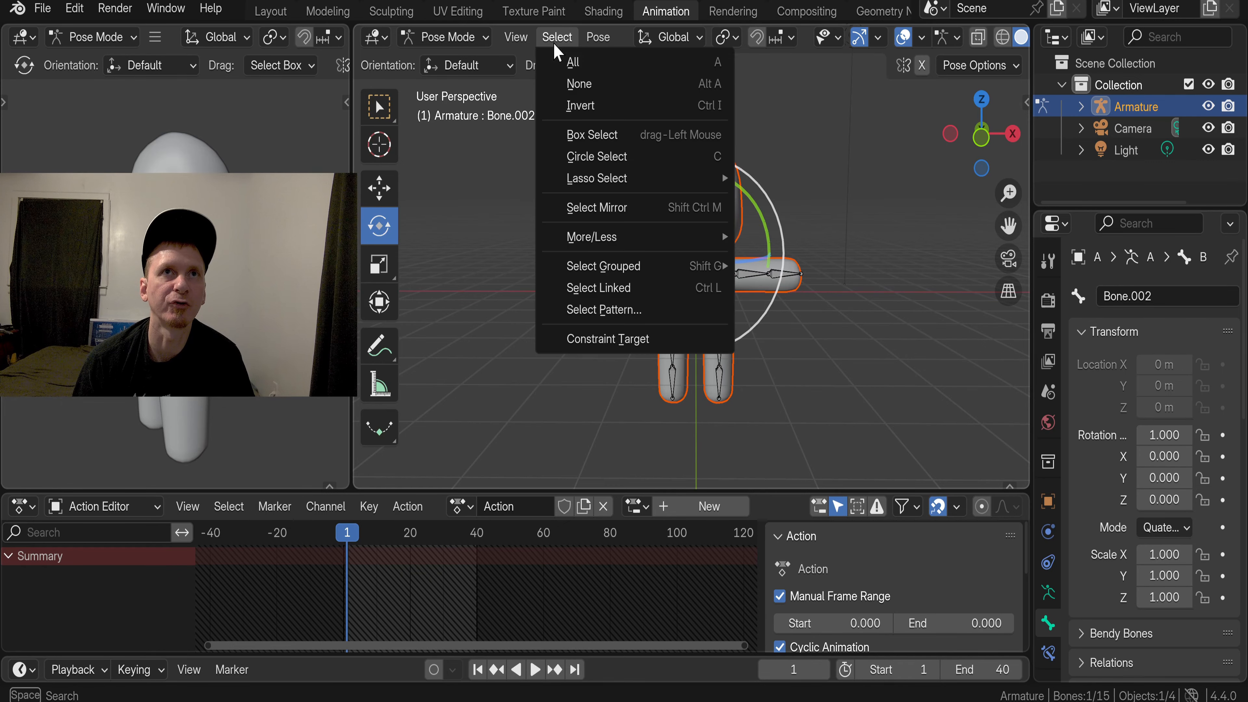
pyautogui.click(572, 83)
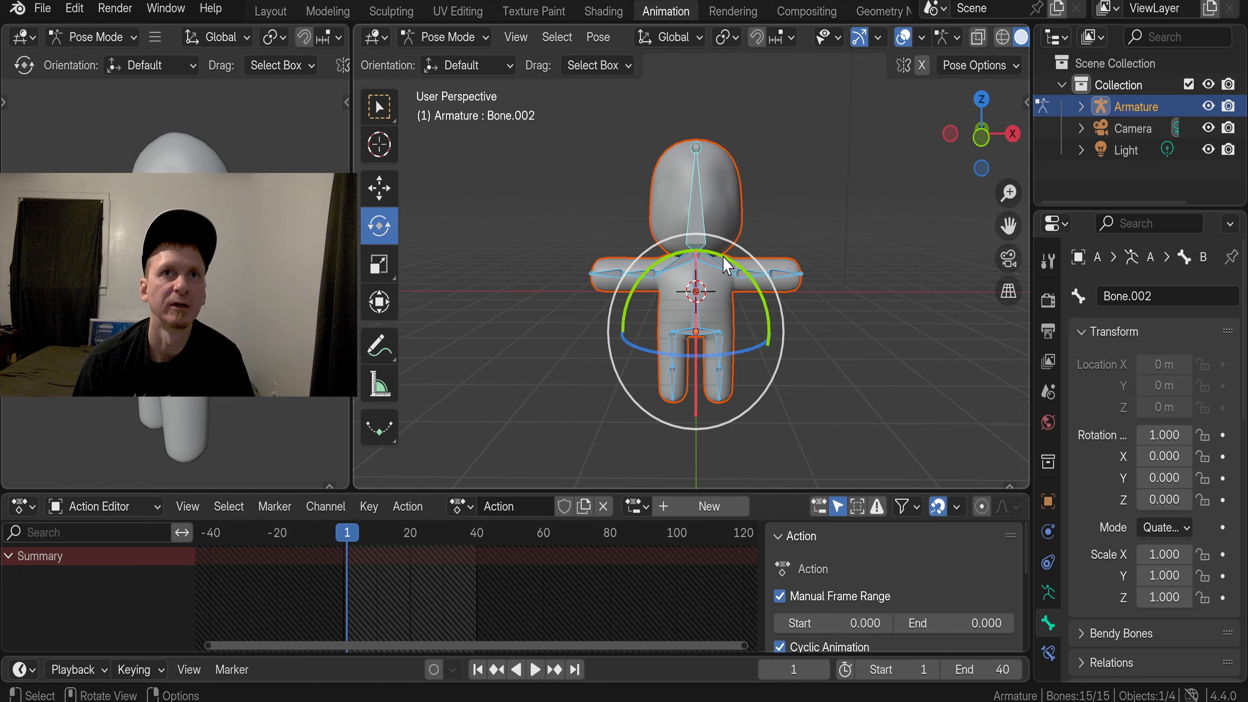
pyautogui.rightClick(694, 223)
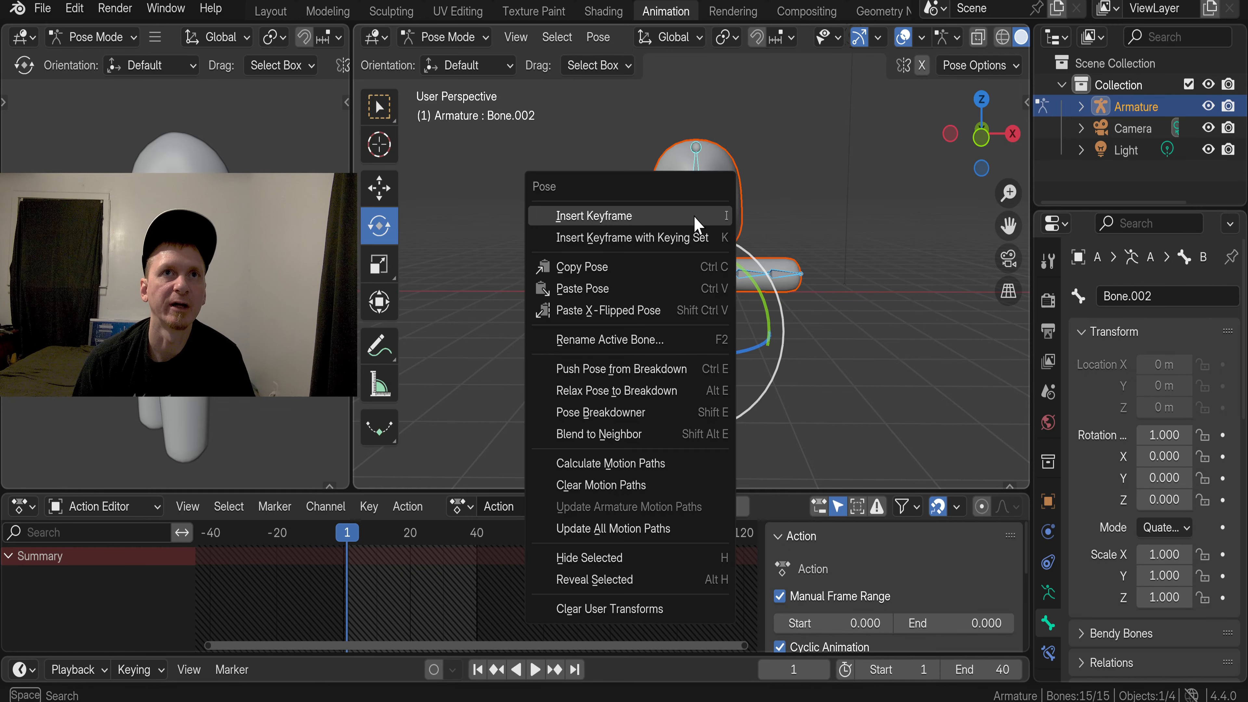
pyautogui.click(608, 216)
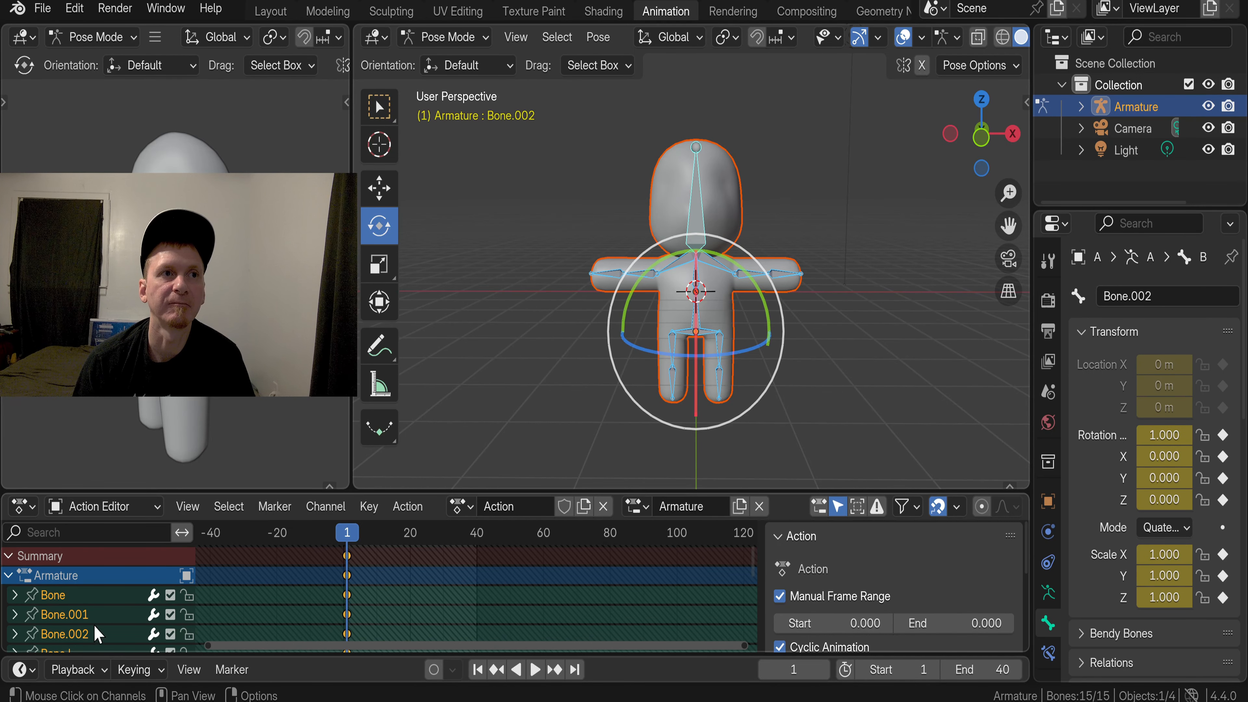
# Look through the keyed bone channels of the action, scrubbing to frame 6 and back to frame 1
pyautogui.scroll(-8, 90, 621)
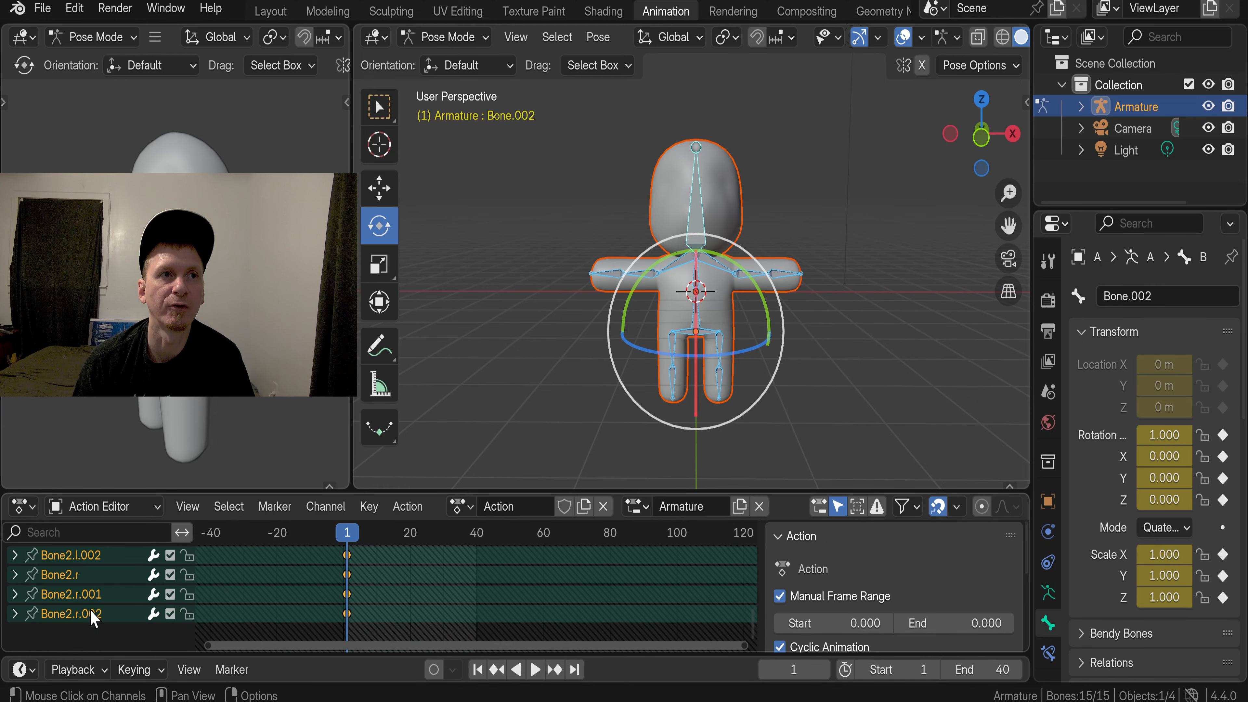
pyautogui.scroll(8, 91, 616)
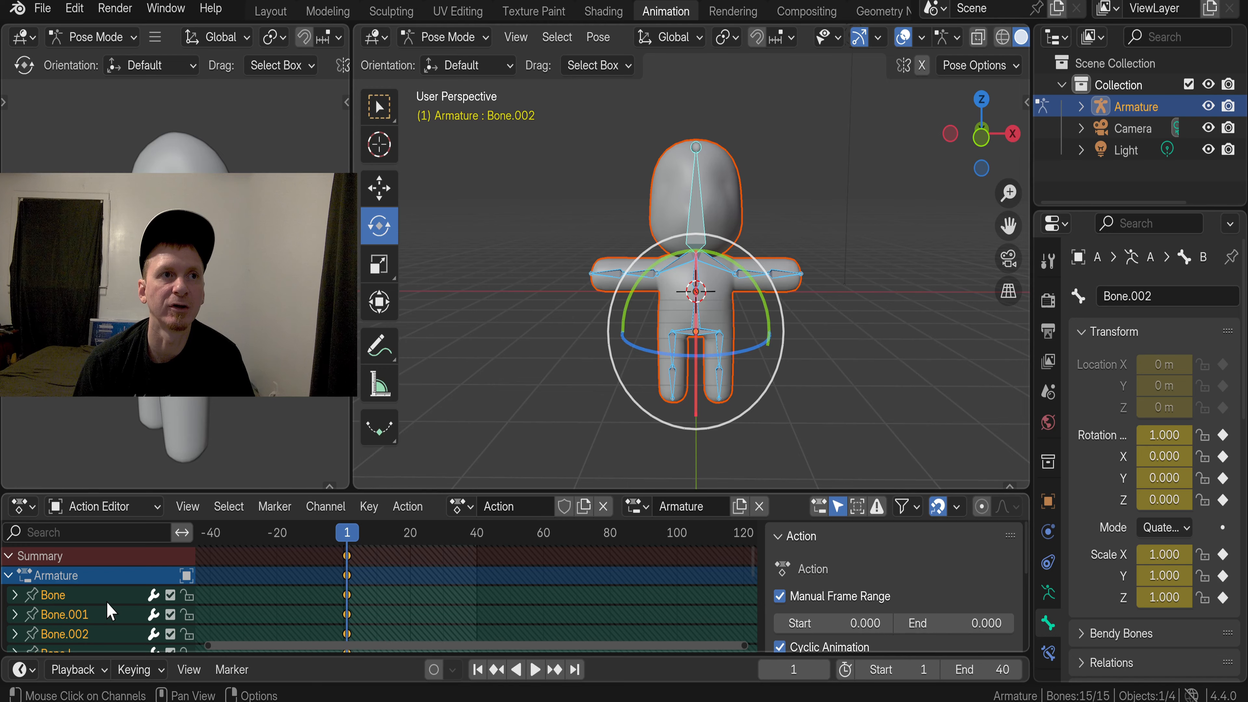
pyautogui.scroll(-4, 111, 611)
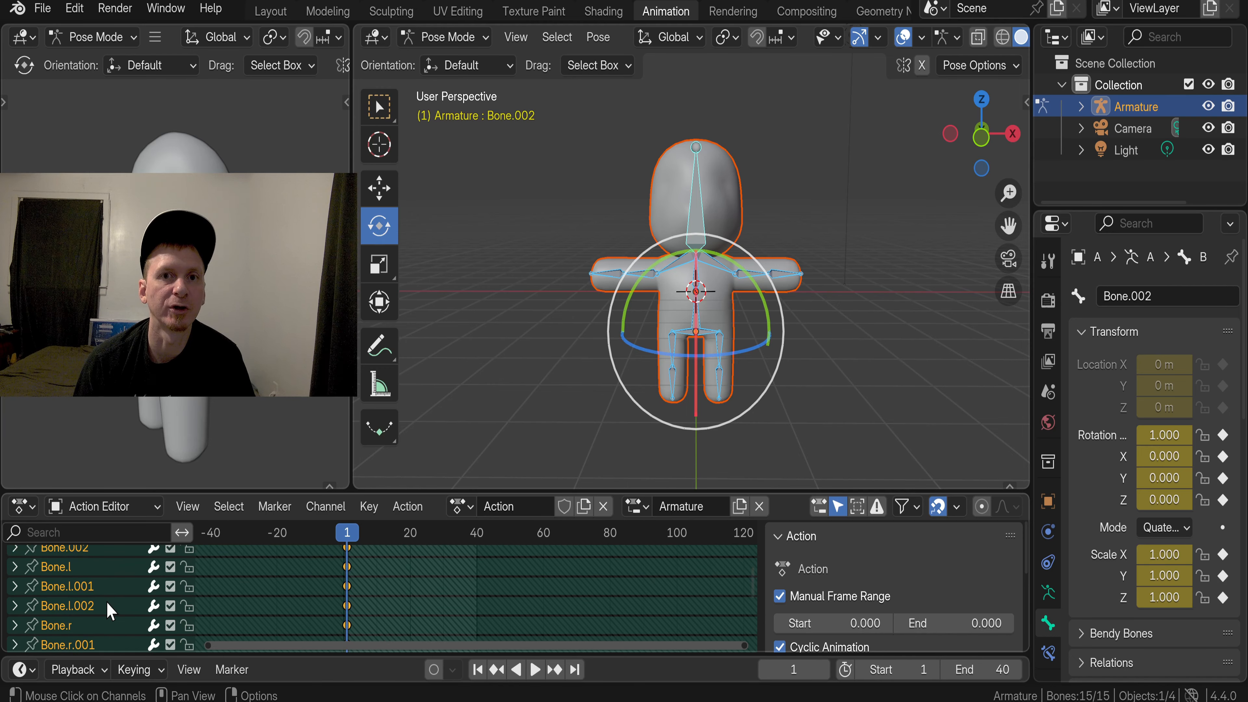
pyautogui.scroll(-8, 109, 611)
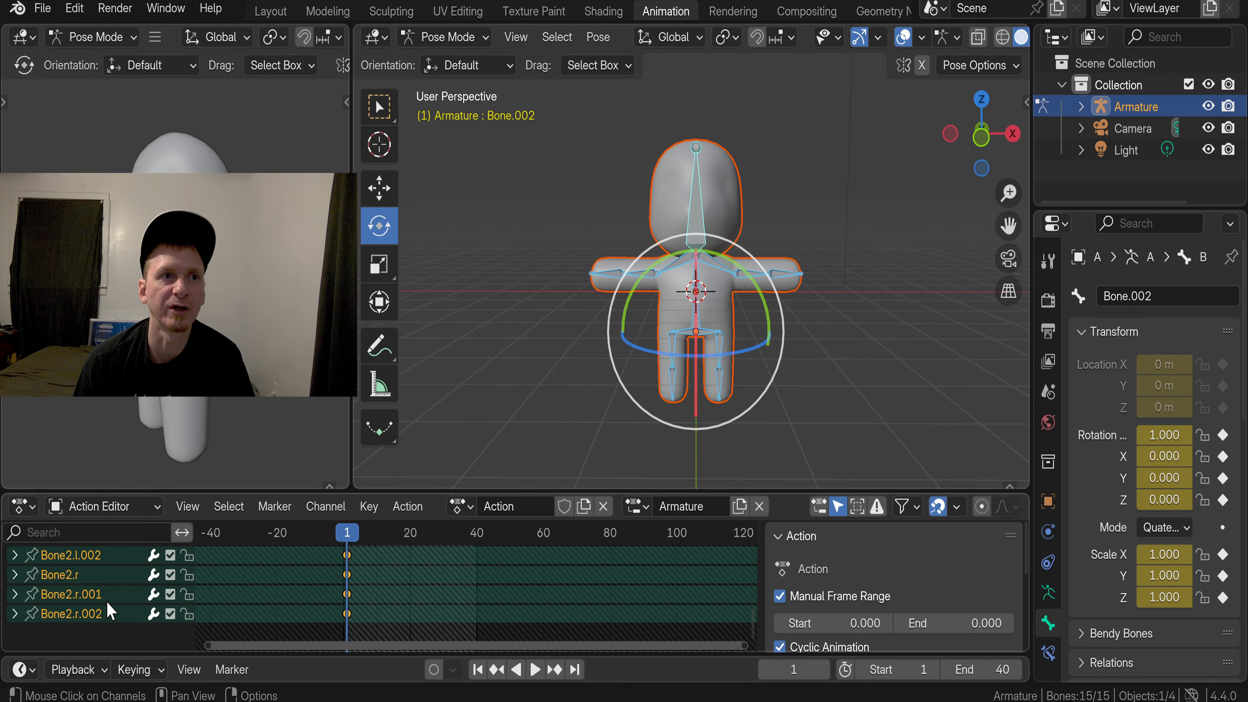
pyautogui.scroll(10, 109, 611)
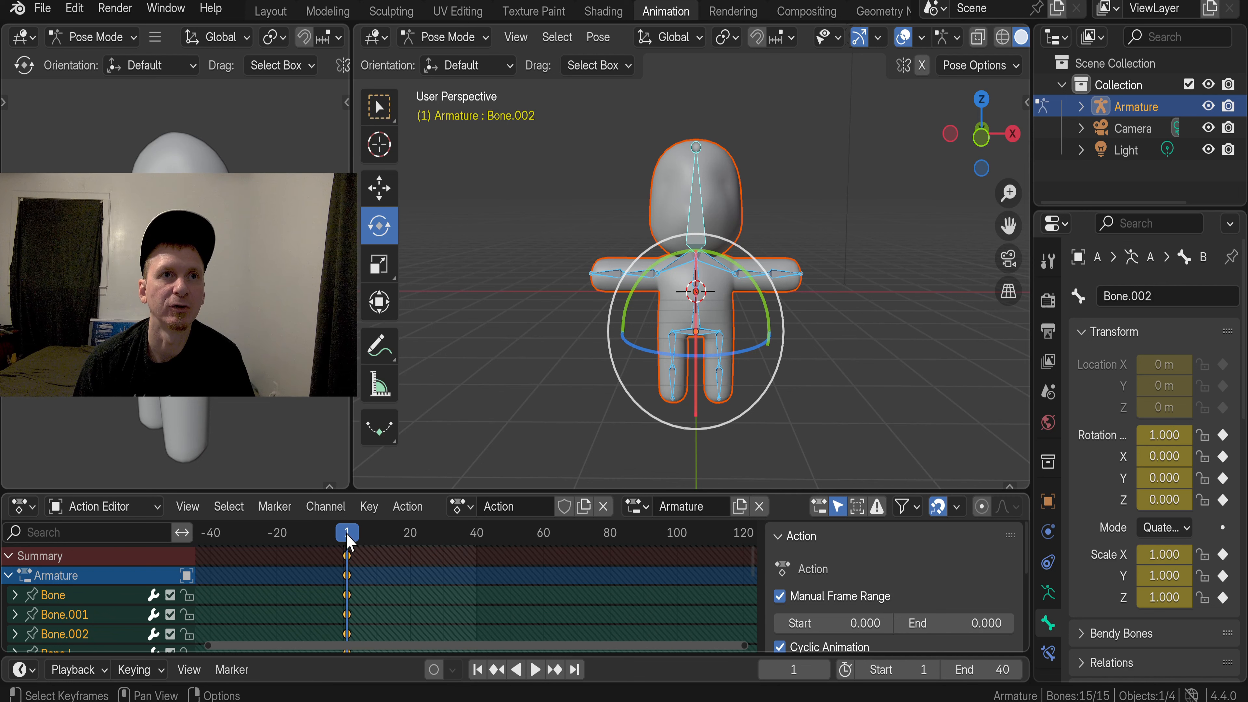
pyautogui.moveTo(347, 539); pyautogui.dragTo(364, 544)
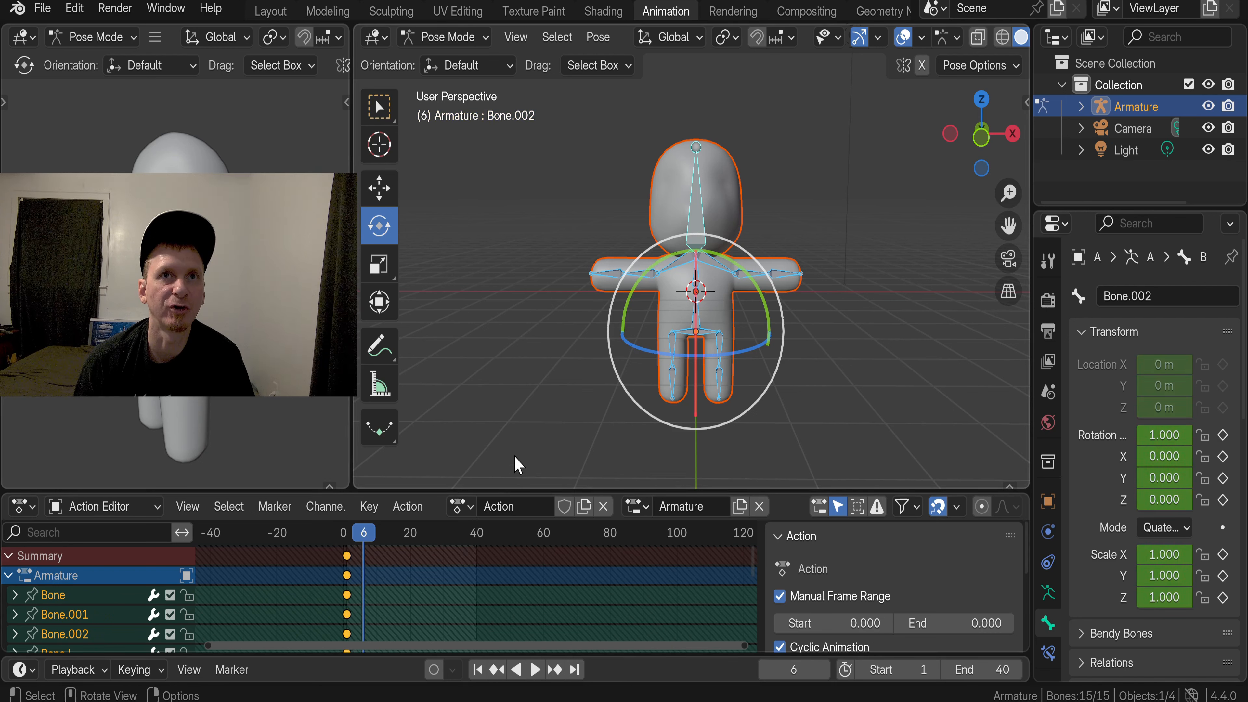
pyautogui.moveTo(368, 537)
pyautogui.mouseDown()
pyautogui.moveTo(333, 538)
pyautogui.moveTo(348, 545)
pyautogui.mouseUp()
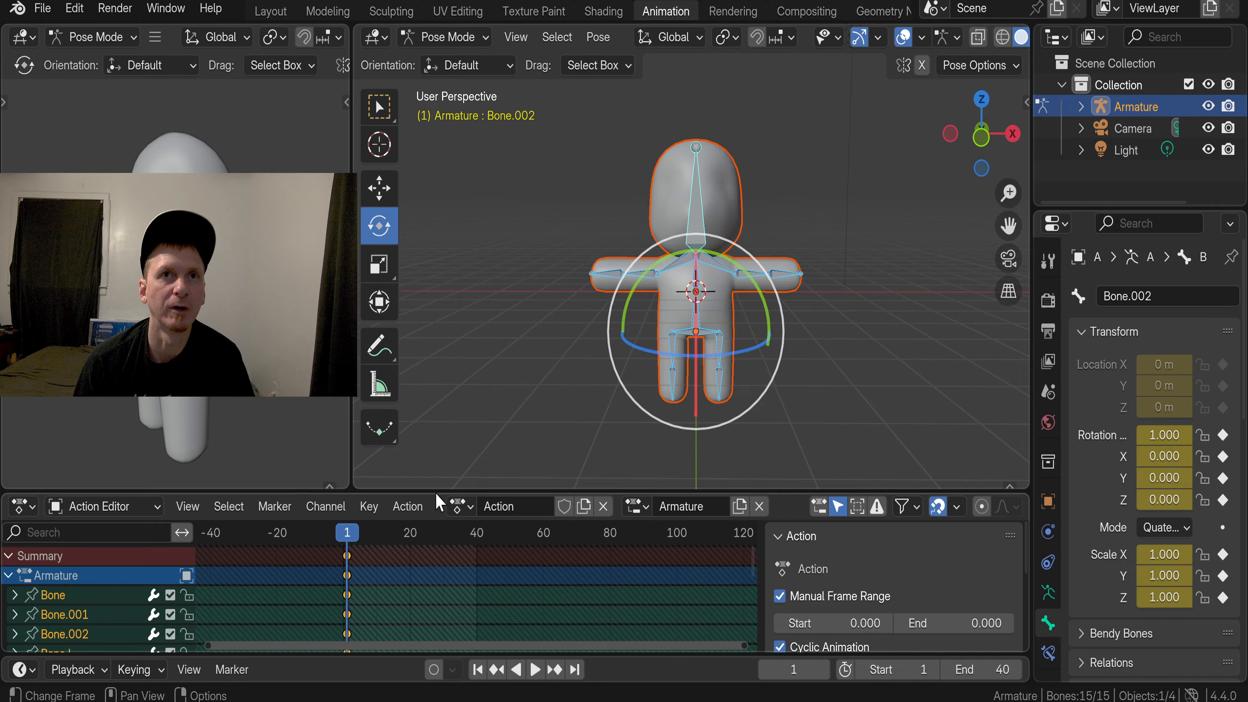
# Try a free trackball rotation of the upper arm bone on the negative X side at frame 1 and play the animation without keying it
pyautogui.click(648, 284)
pyautogui.press('r')
pyautogui.press('r')
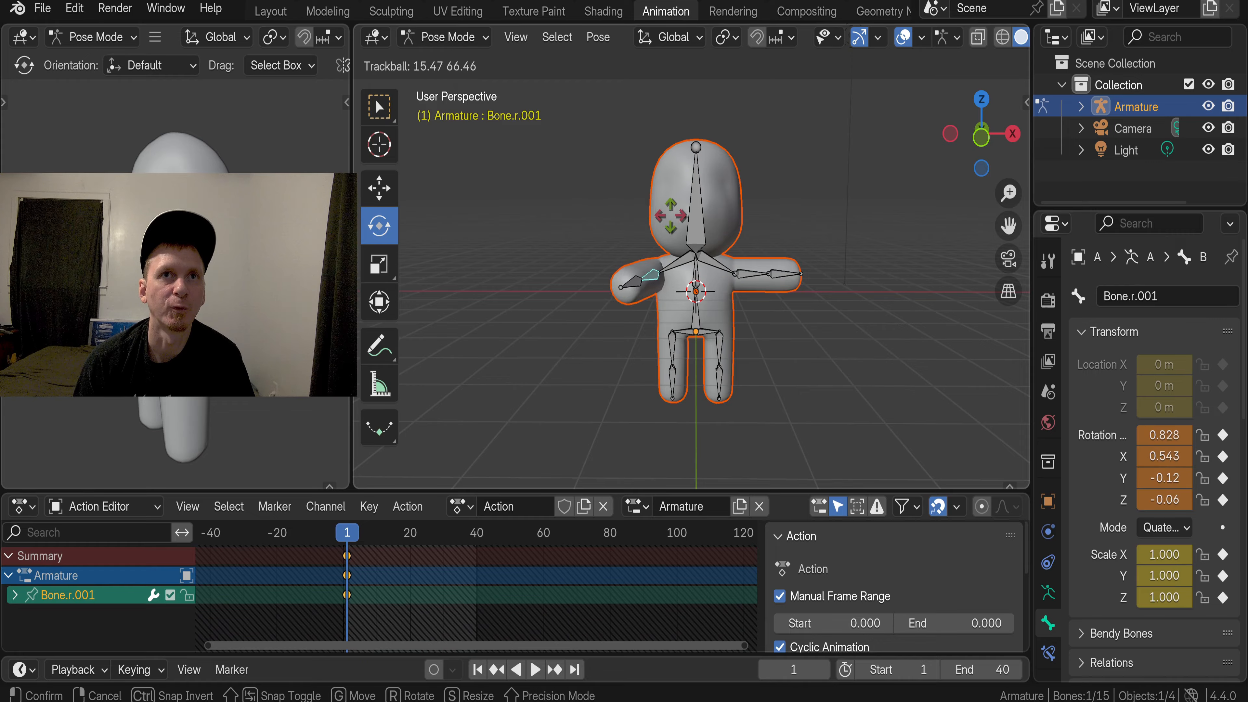
pyautogui.click(618, 324)
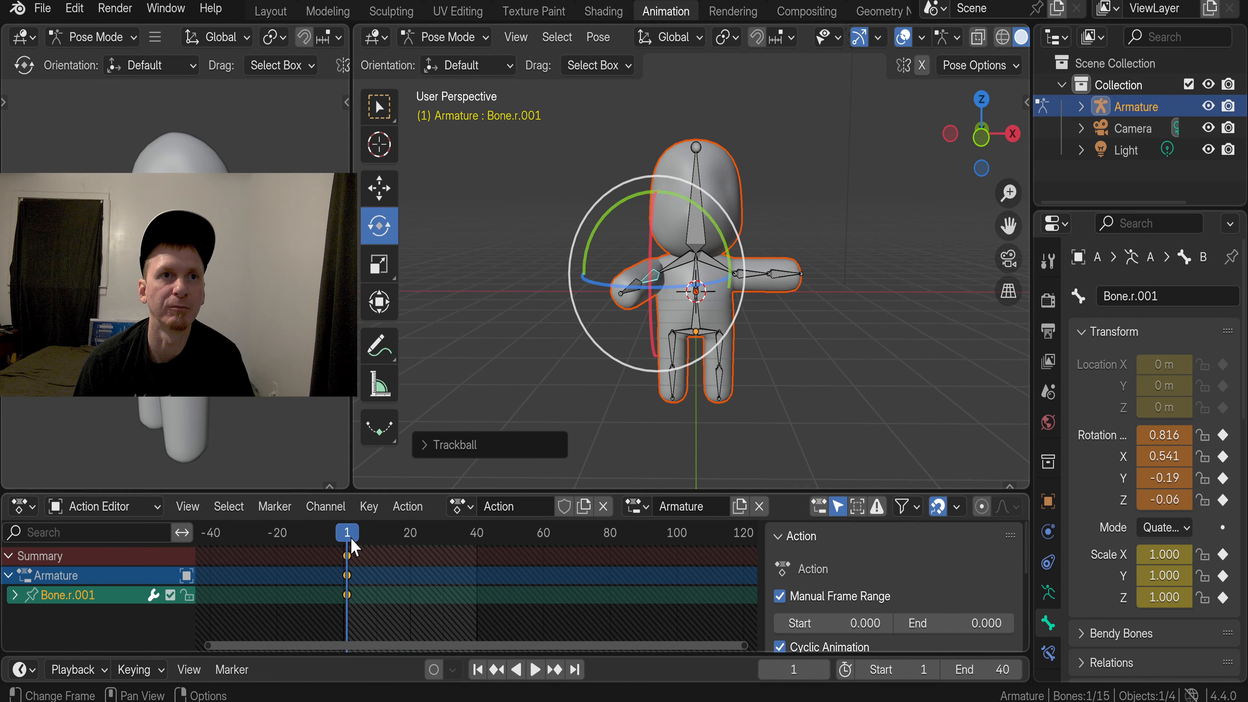
pyautogui.press('space')
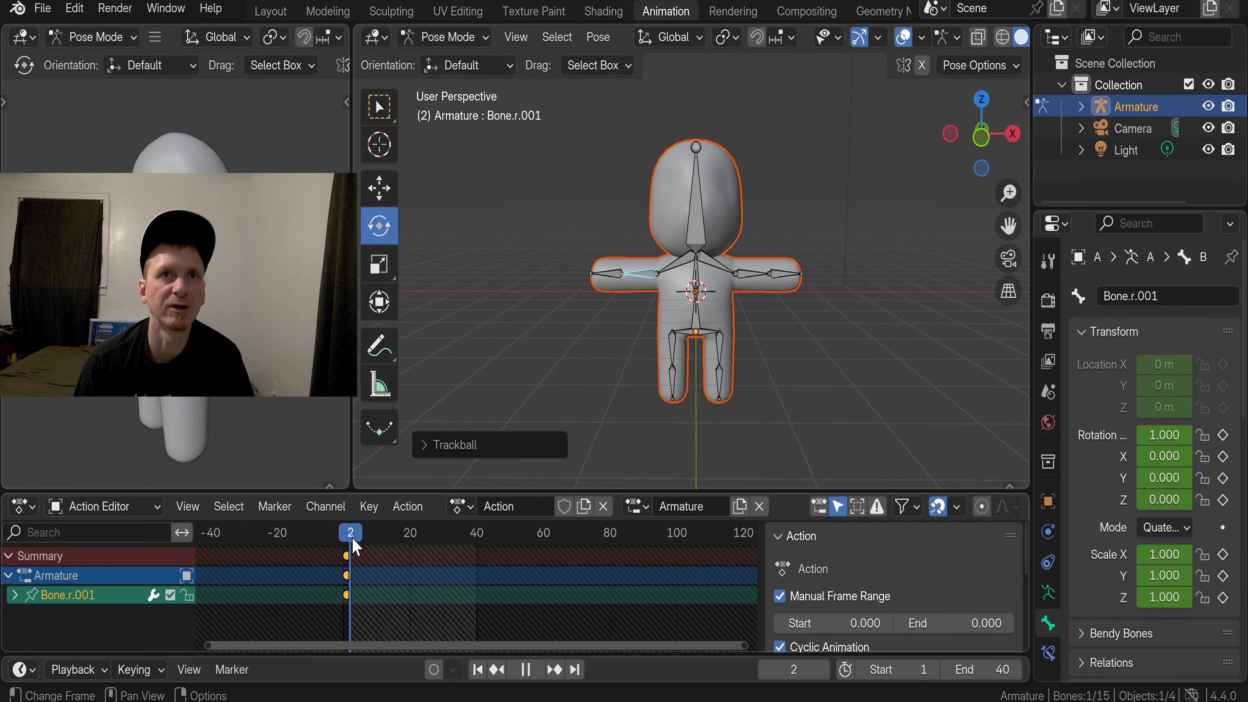
# At frame 6, rotate the upper arm bone on the negative X side so the arm tilts up, and insert a keyframe
pyautogui.moveTo(354, 545)
pyautogui.mouseDown()
pyautogui.moveTo(386, 547)
pyautogui.moveTo(336, 547)
pyautogui.moveTo(366, 550)
pyautogui.mouseUp()
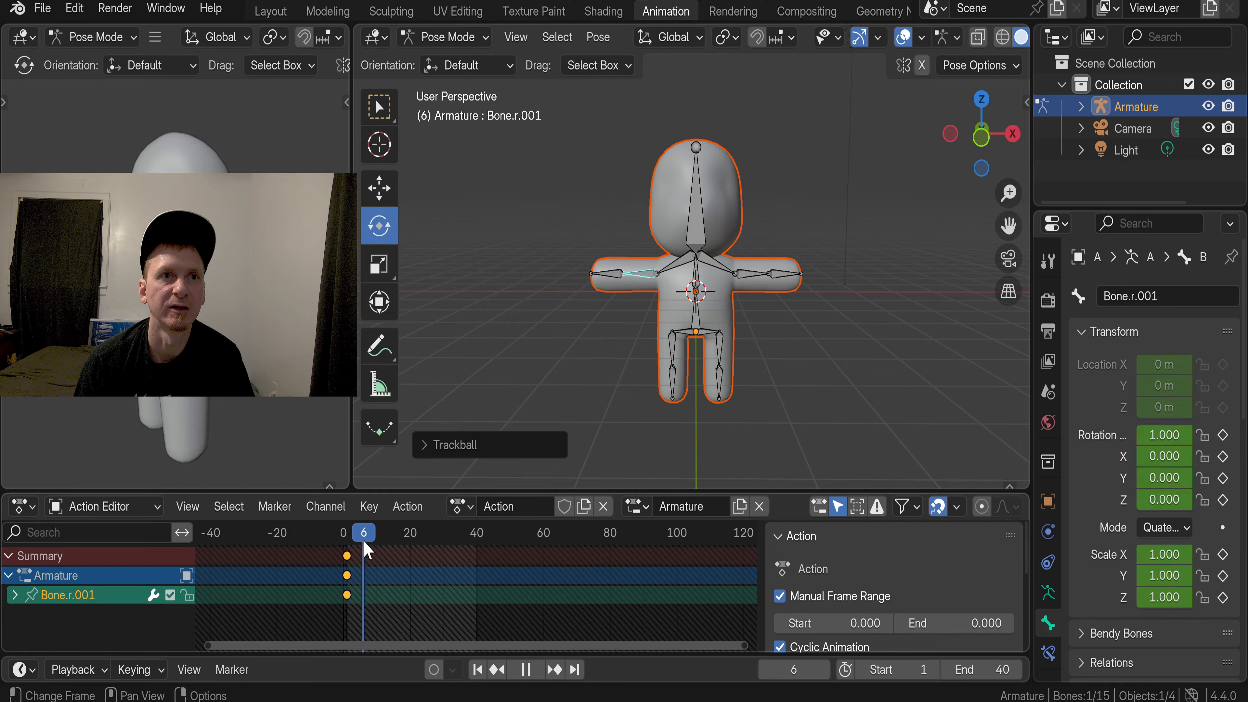
pyautogui.press('space')
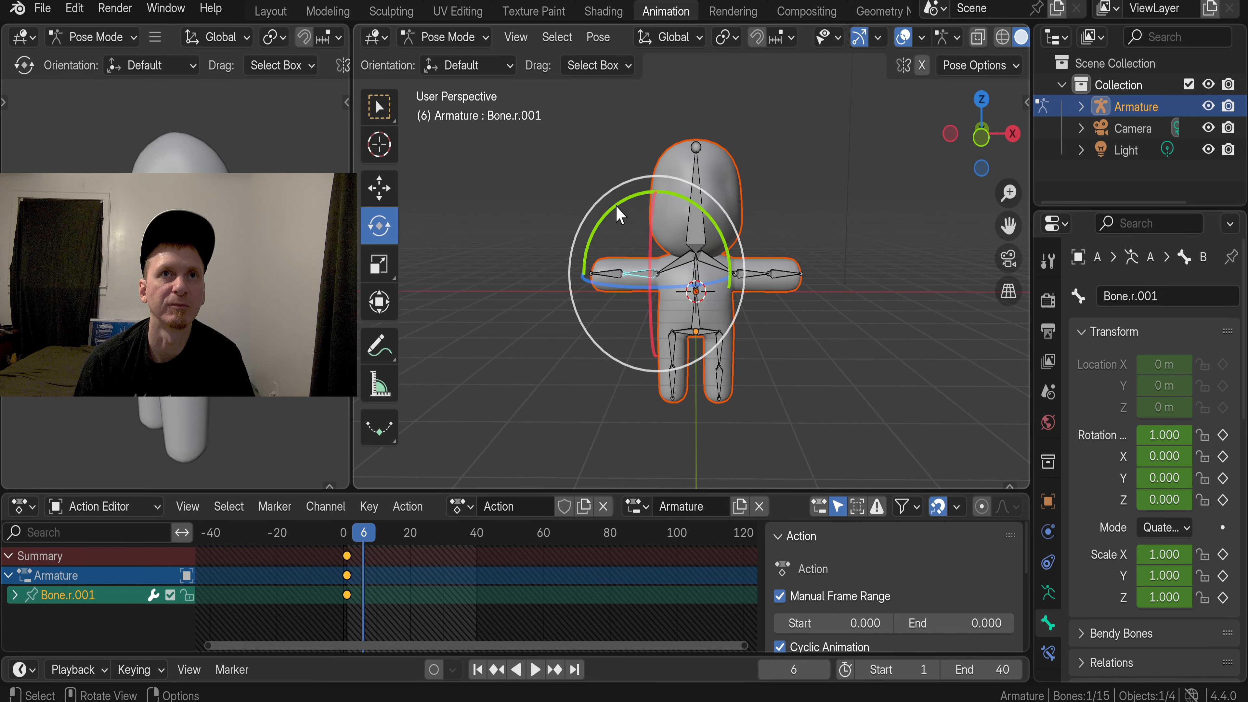
pyautogui.moveTo(616, 214); pyautogui.dragTo(644, 200)
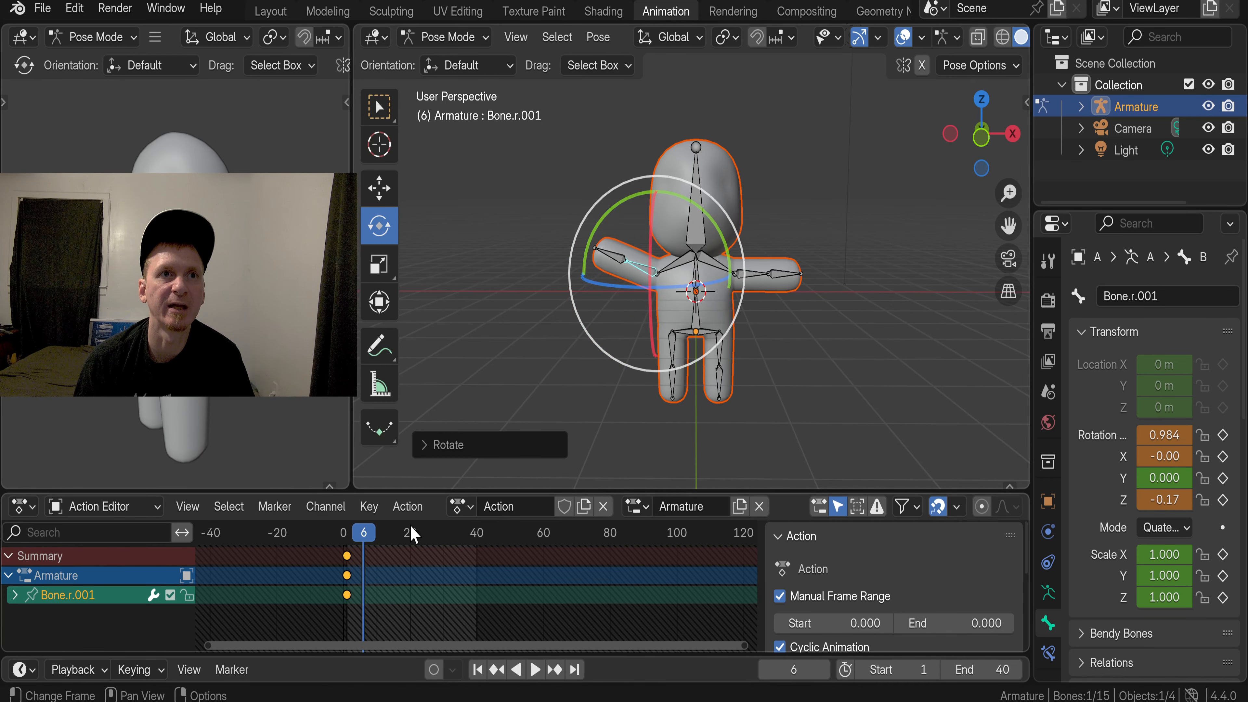
pyautogui.rightClick(383, 558)
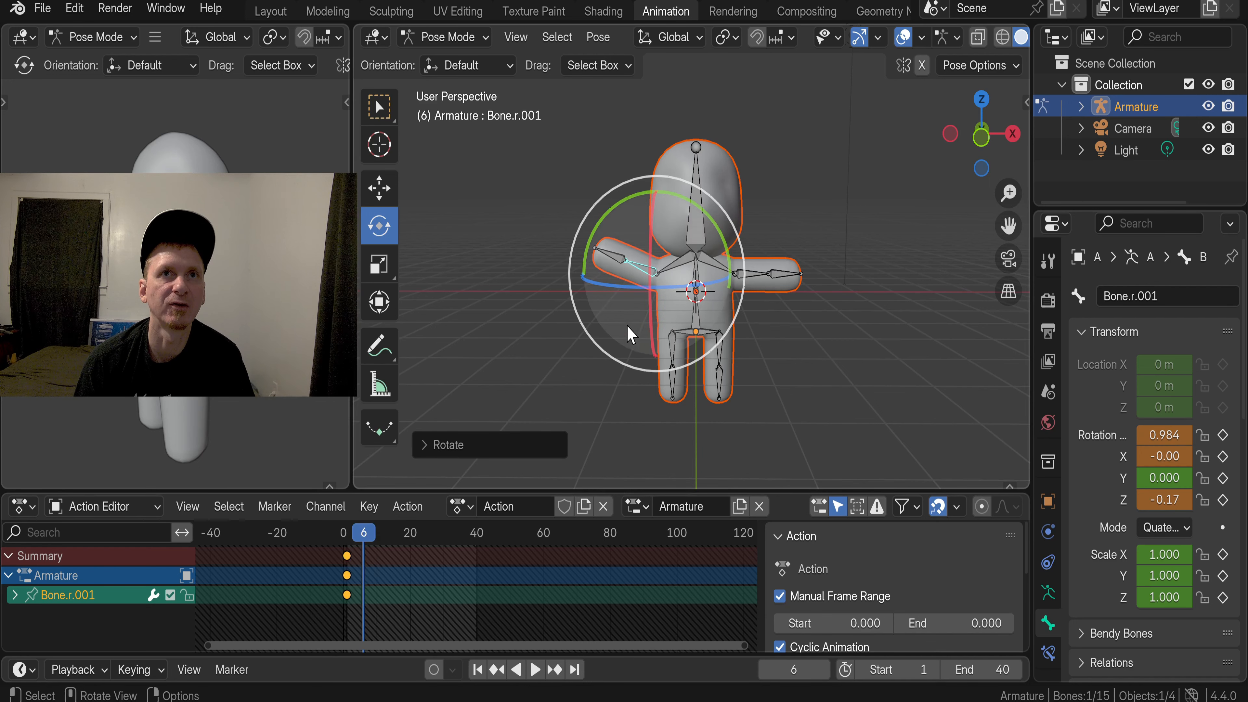
pyautogui.rightClick(636, 272)
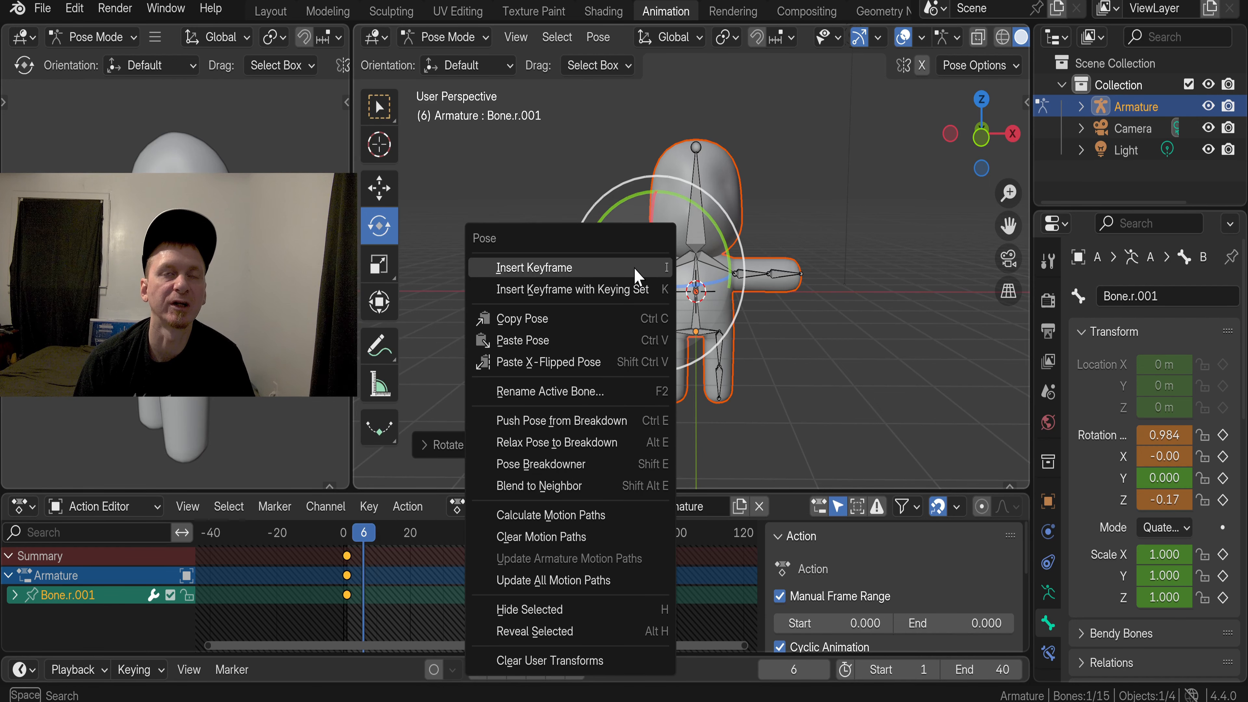
pyautogui.click(635, 271)
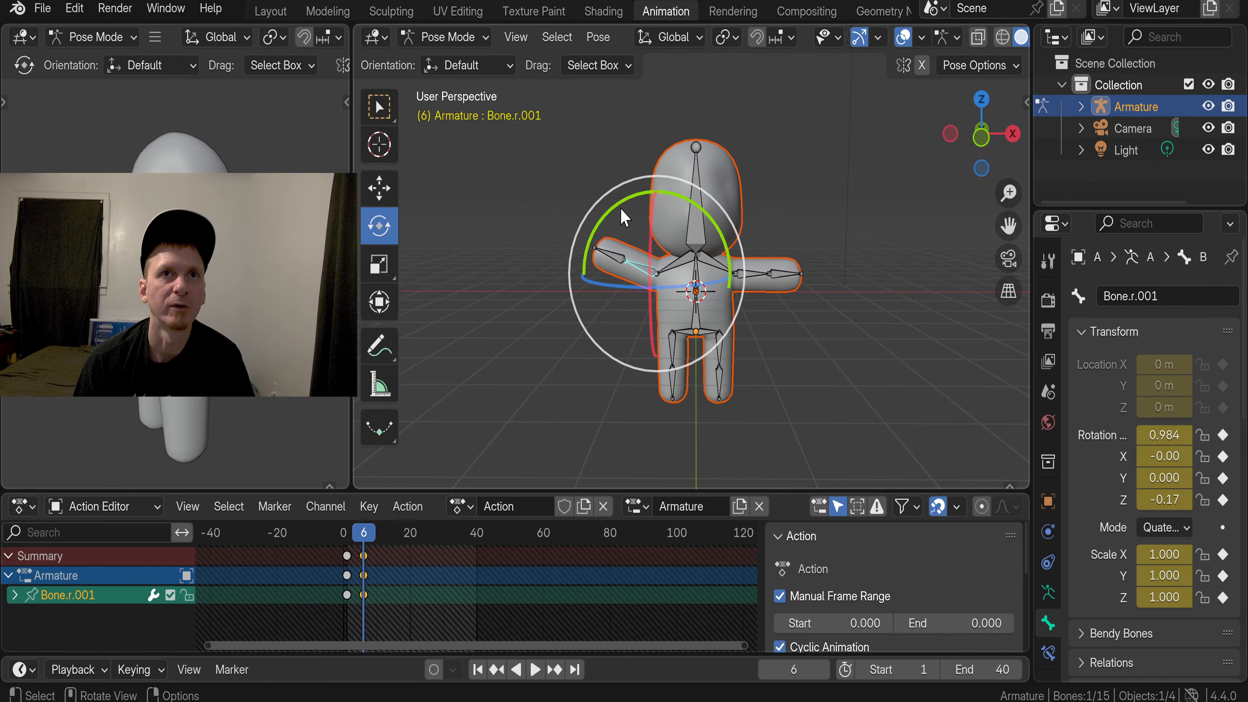
# At frame 10, rotate the same upper arm bone back down until the arm is nearly horizontal, and insert a keyframe
pyautogui.moveTo(373, 535); pyautogui.dragTo(376, 533)
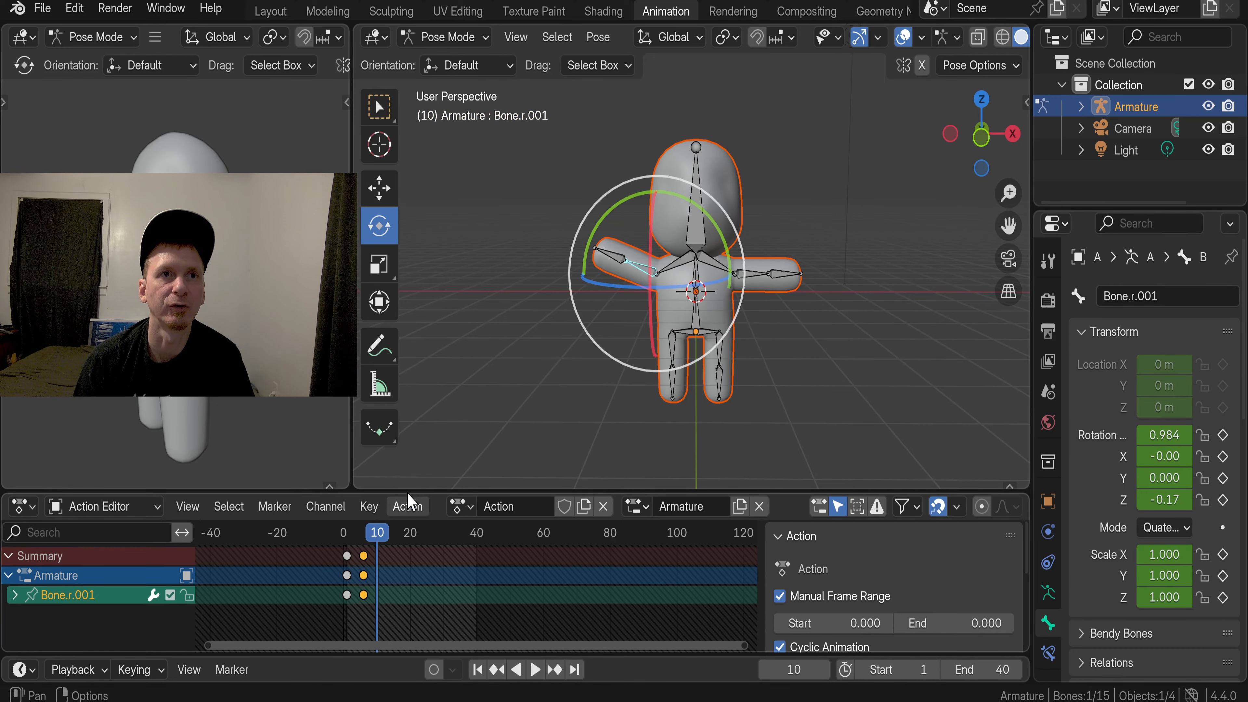
pyautogui.moveTo(625, 206); pyautogui.dragTo(639, 274)
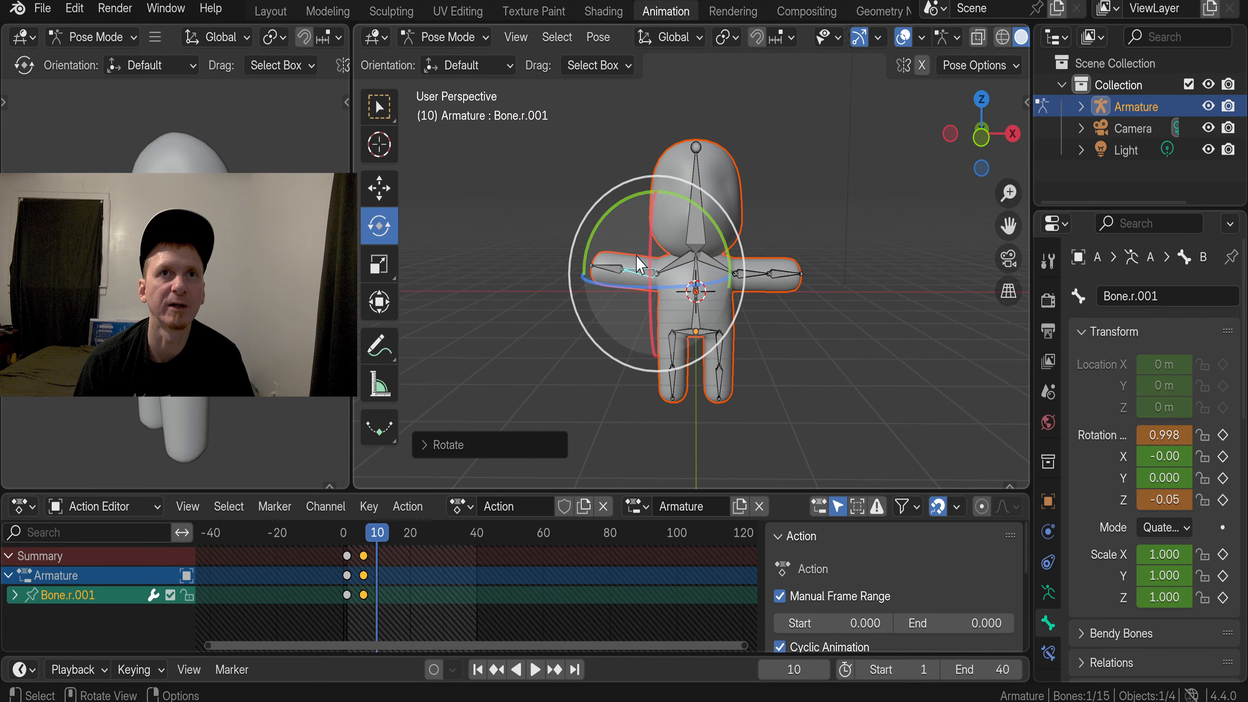
pyautogui.rightClick(639, 274)
pyautogui.click(639, 270)
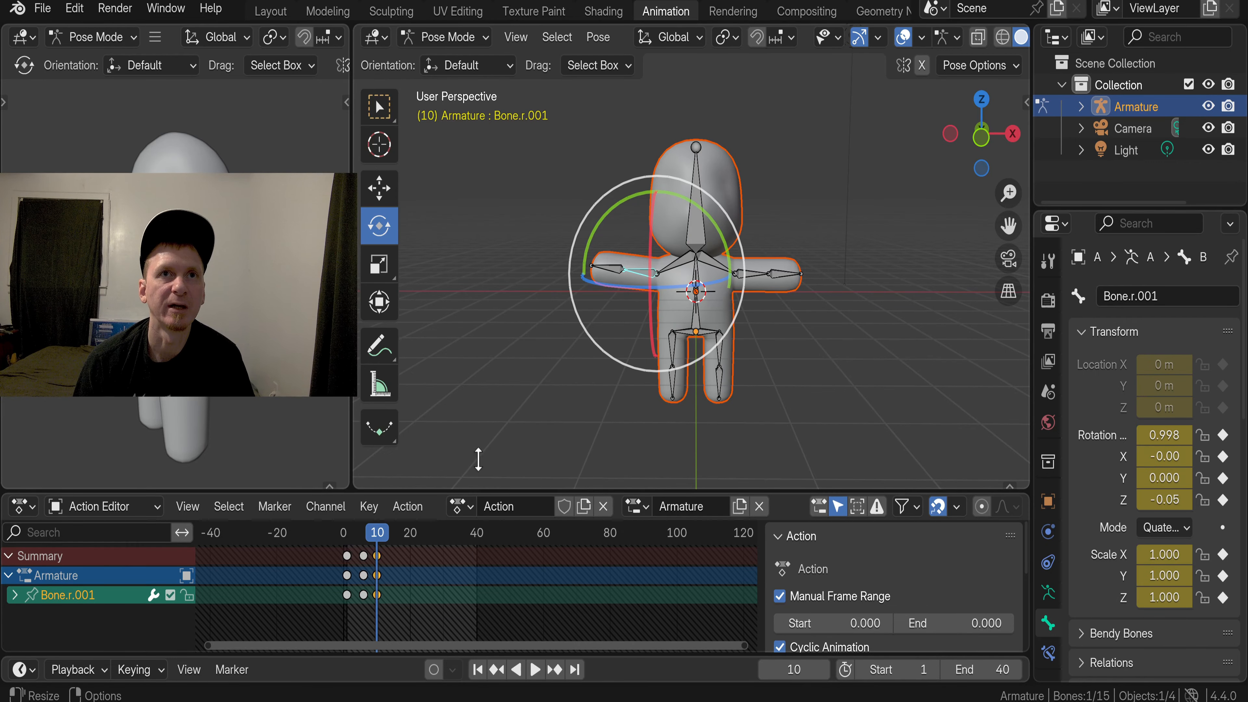
# At frame 15, rotate the same upper arm bone so the arm tilts up again, and insert a keyframe
pyautogui.moveTo(620, 205); pyautogui.dragTo(646, 196)
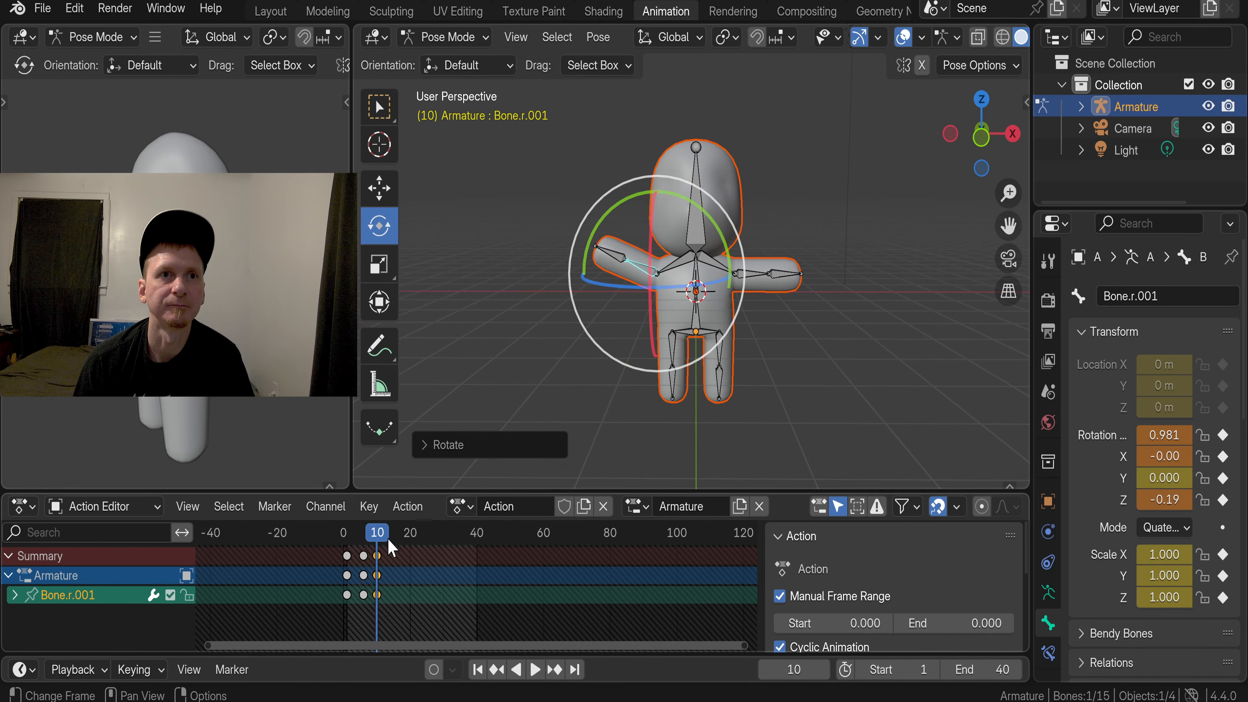
pyautogui.moveTo(386, 538); pyautogui.dragTo(394, 543)
pyautogui.moveTo(608, 270)
pyautogui.mouseDown()
pyautogui.moveTo(599, 223)
pyautogui.moveTo(617, 267)
pyautogui.mouseUp()
pyautogui.rightClick(618, 268)
pyautogui.click(620, 271)
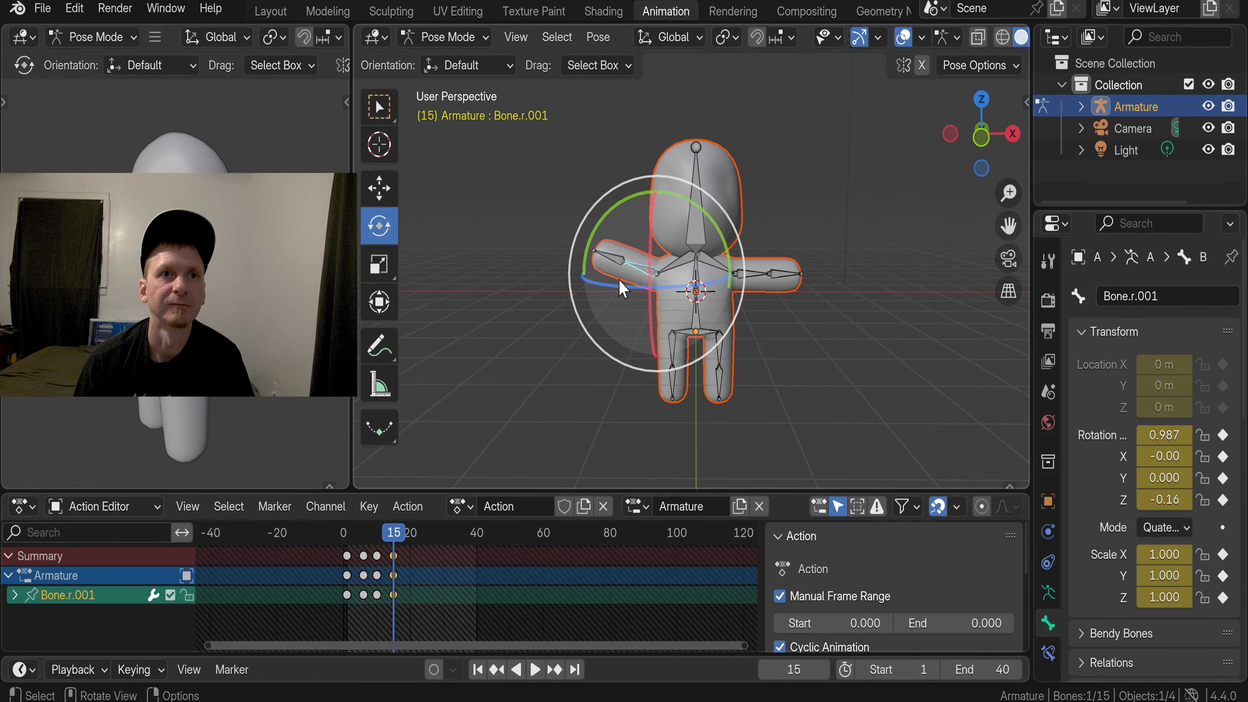
# Duplicate the frame 1 keyframe in the Action Editor and place the copy at frame 20
pyautogui.click(348, 560)
pyautogui.rightClick(347, 562)
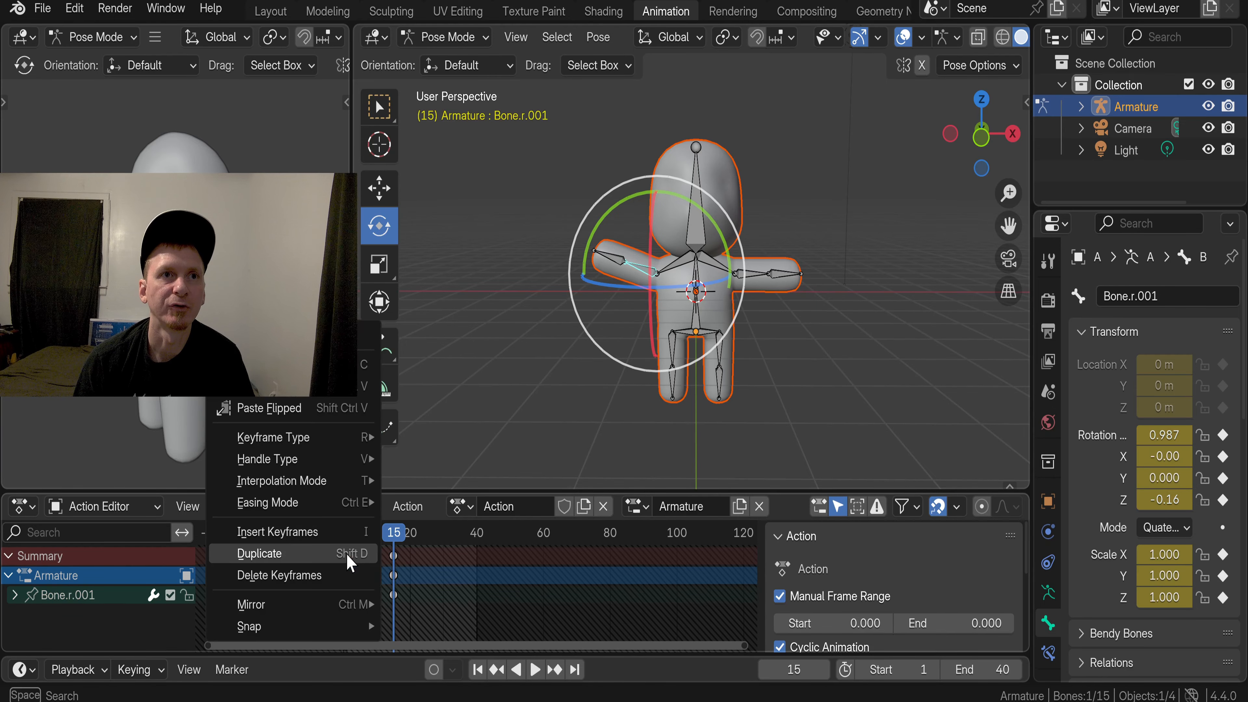
pyautogui.click(347, 554)
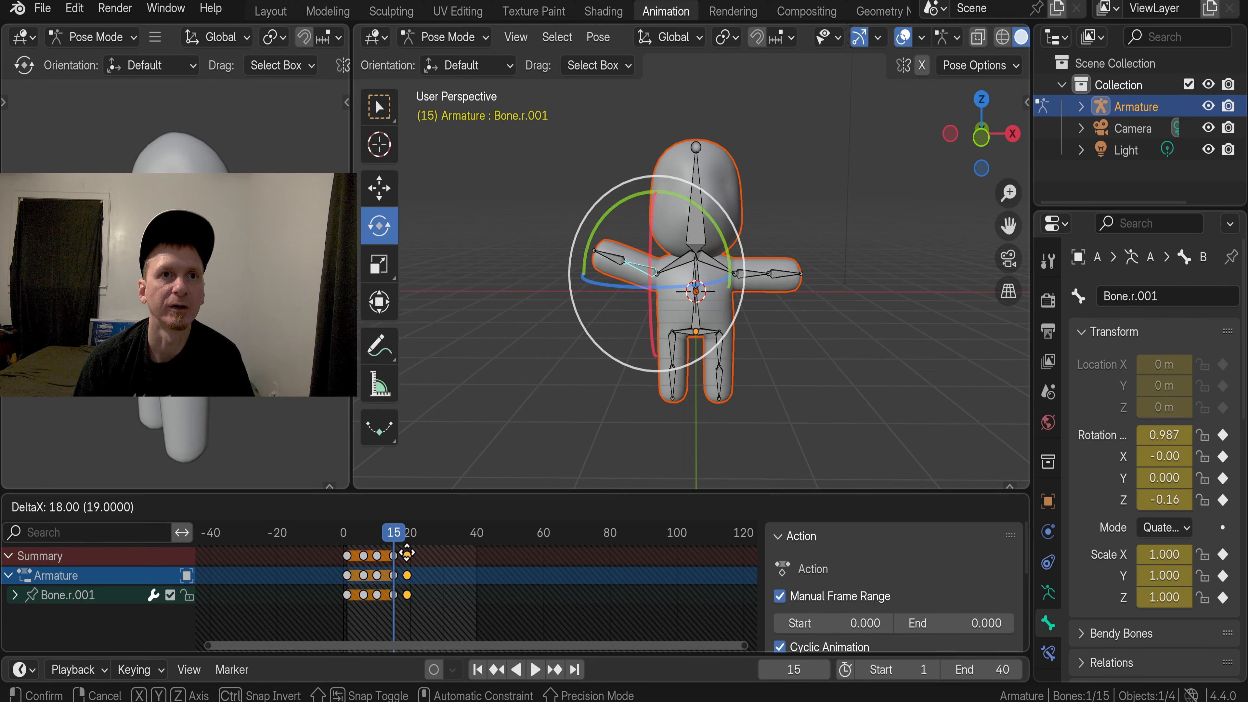
pyautogui.click(408, 554)
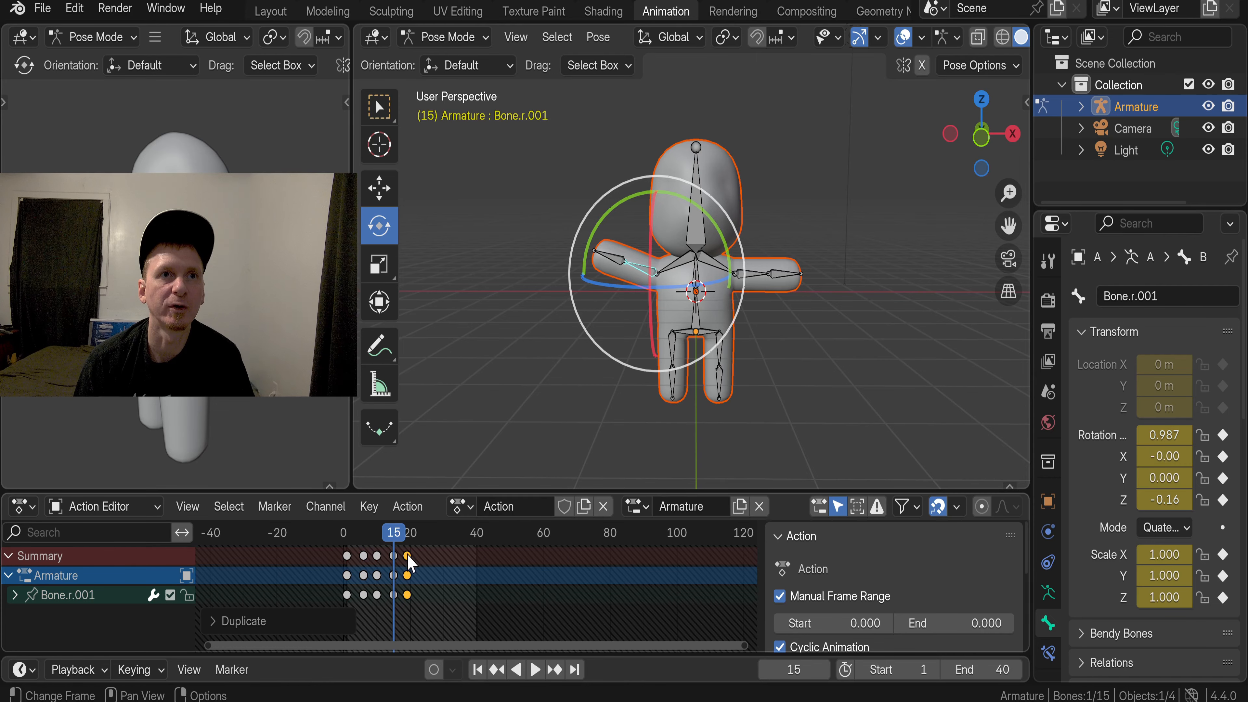
pyautogui.moveTo(409, 565); pyautogui.dragTo(411, 556)
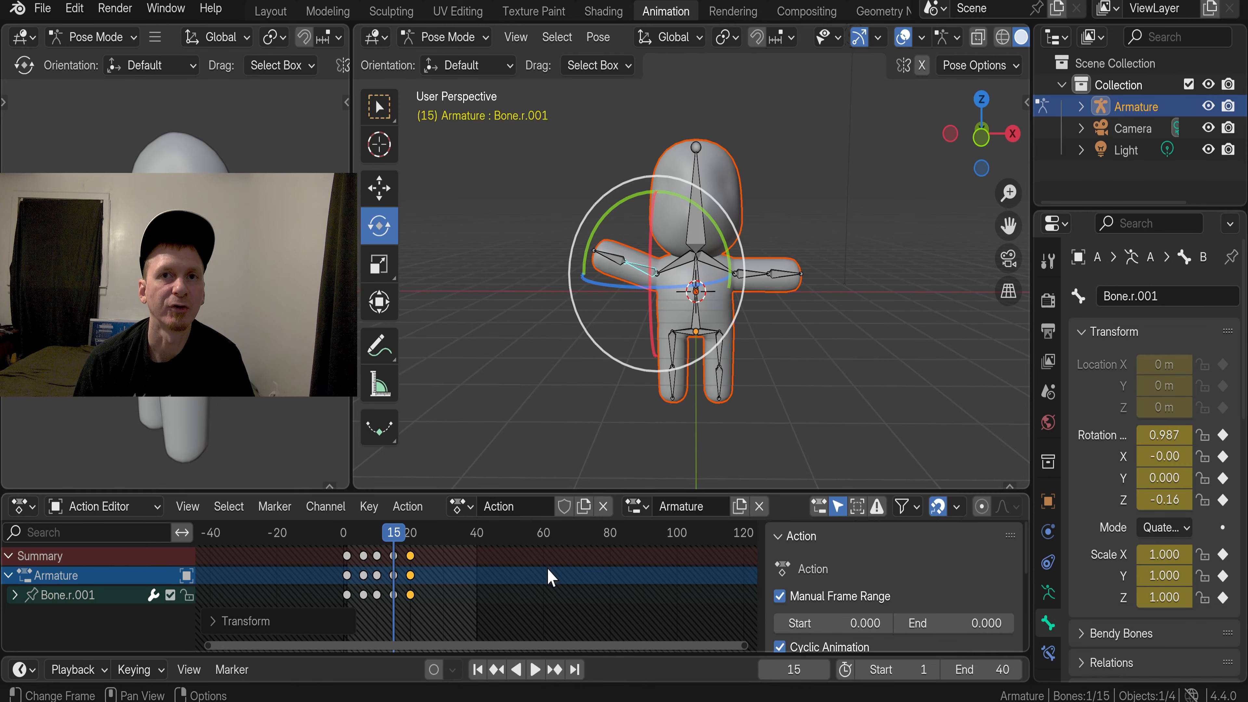
# Set the scene's end frame to 20, and play the looping arm animation before stopping it
pyautogui.click(1006, 670)
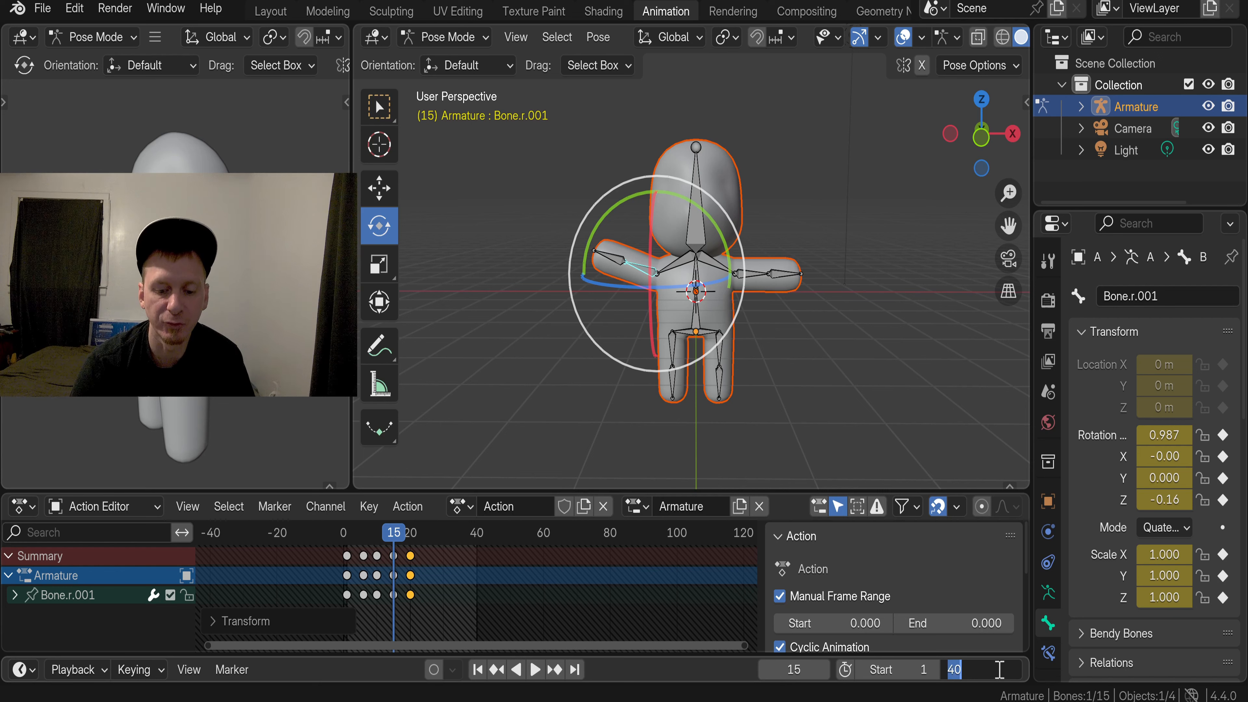
pyautogui.write('20')
pyautogui.press('Return')
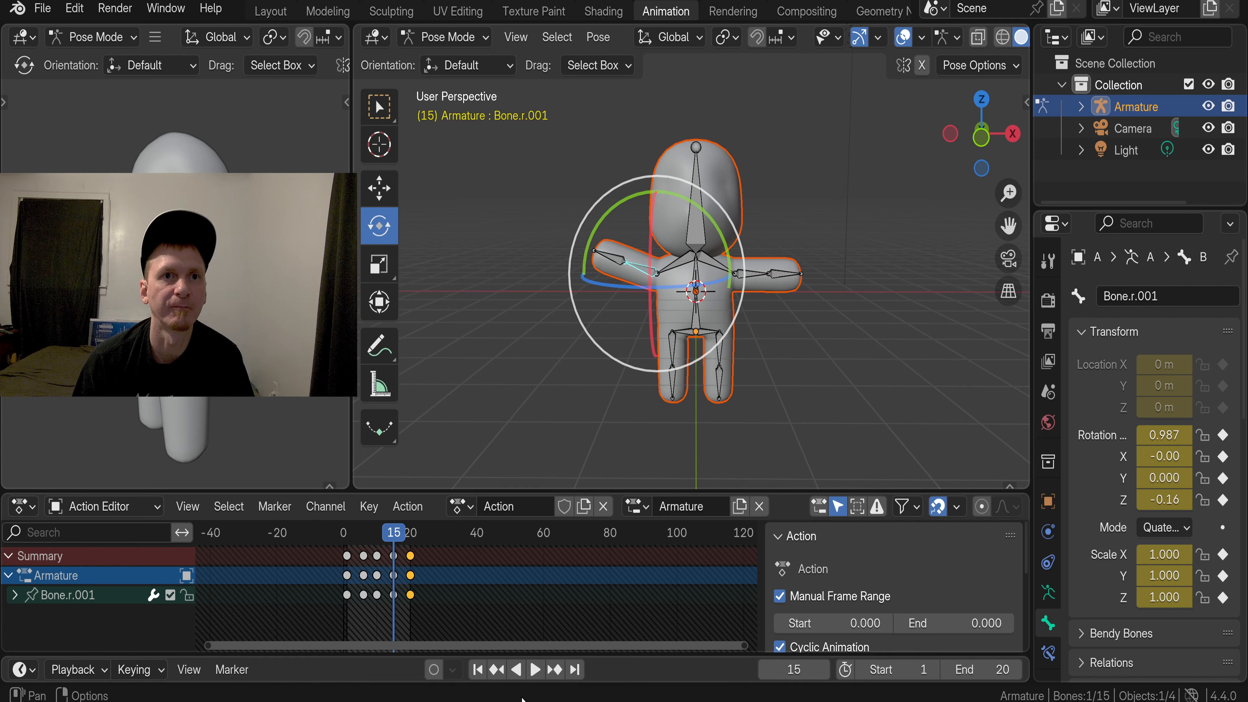
pyautogui.click(536, 671)
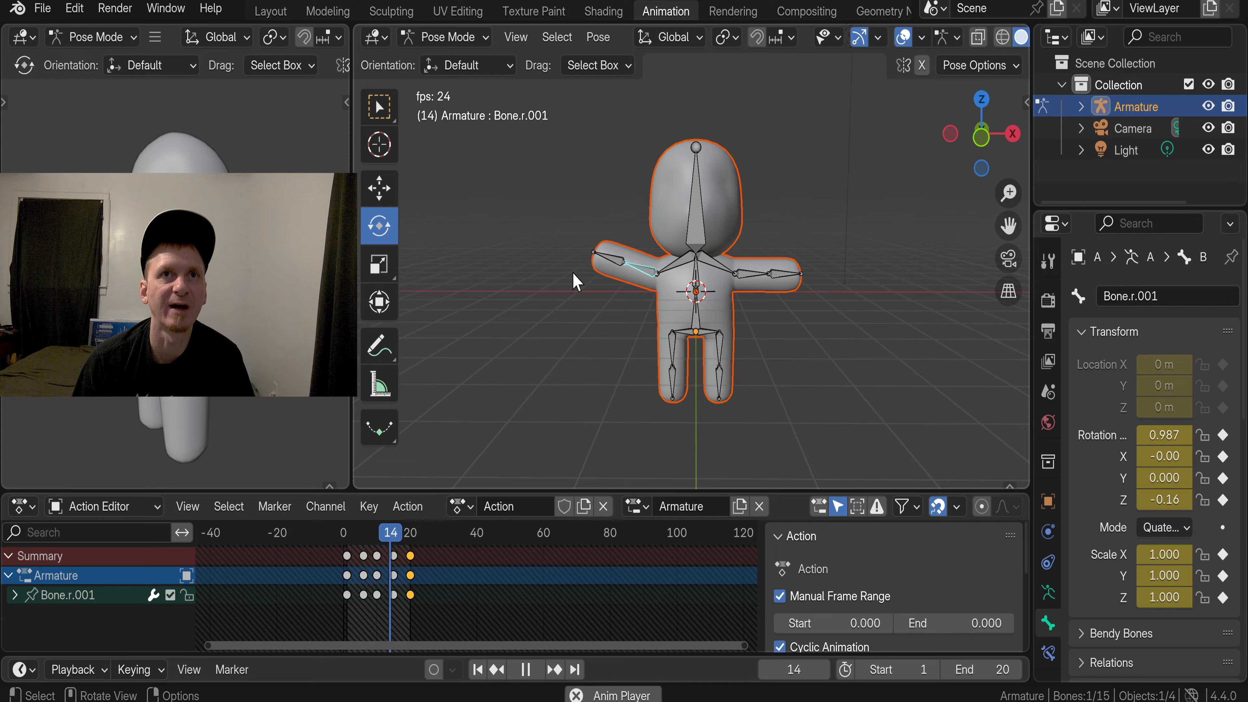
pyautogui.click(526, 666)
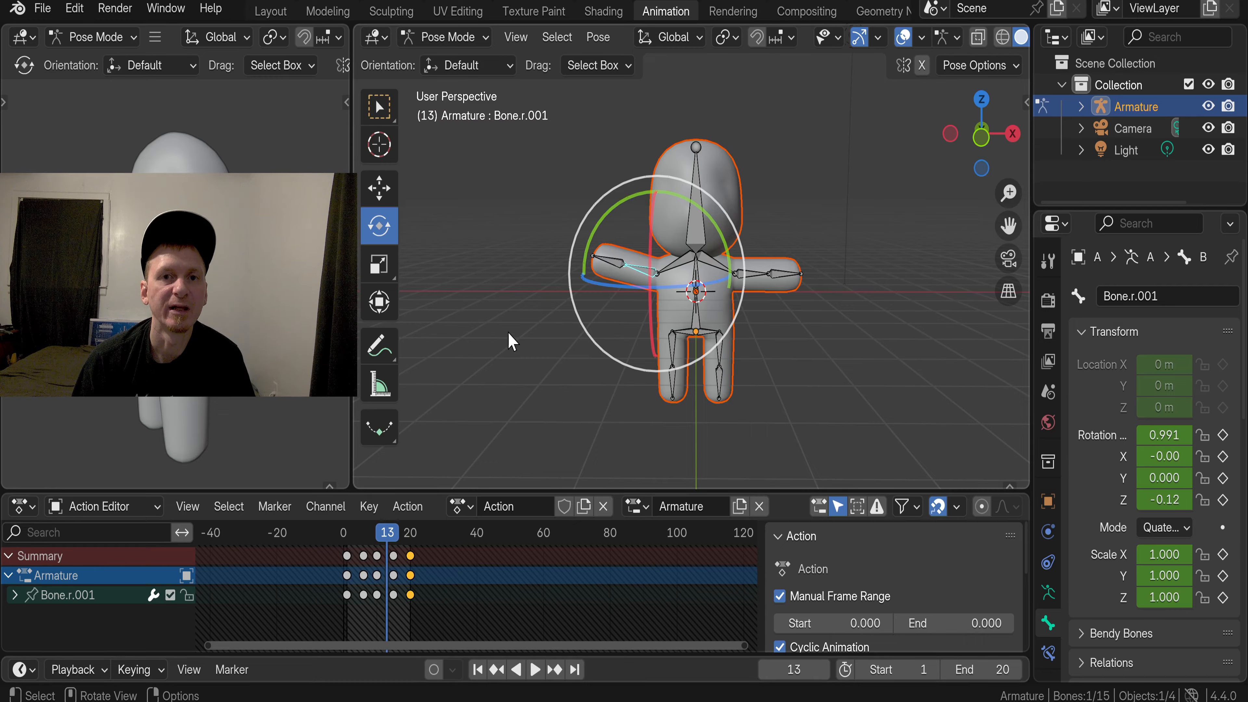